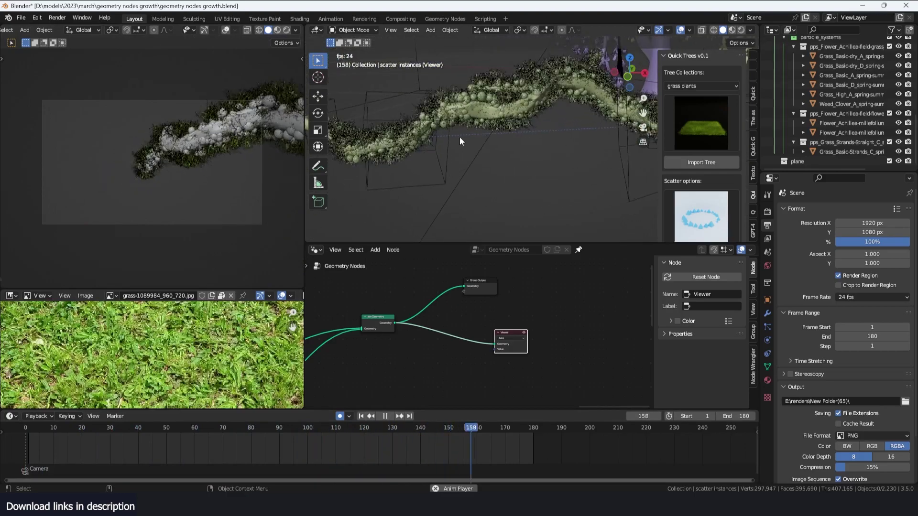
- Hide the viewport sidebar and examine the growth animation along the branch while it plays
key("n")
scroll(578, 116, "up", 4)
scroll(475, 101, "down", 5)
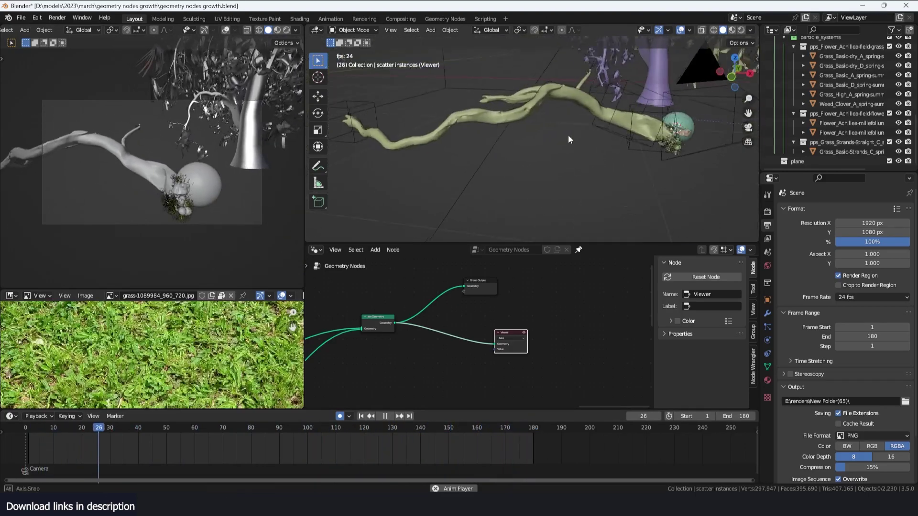
middle_click_drag(639, 124, 626, 122)
middle_click_drag(577, 95, 391, 124)
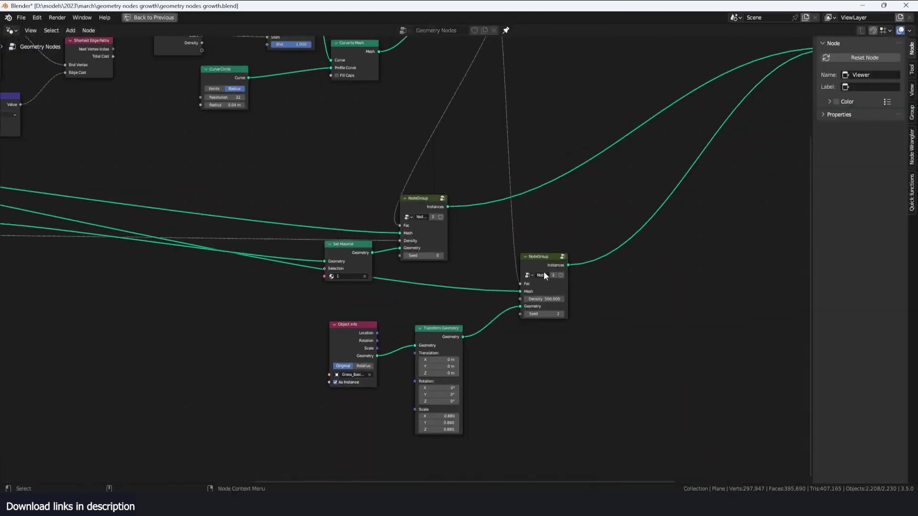
- Move the two scatter node groups apart in the maximized node editor and restore the multi-editor layout
left_click_drag(544, 271, 549, 275)
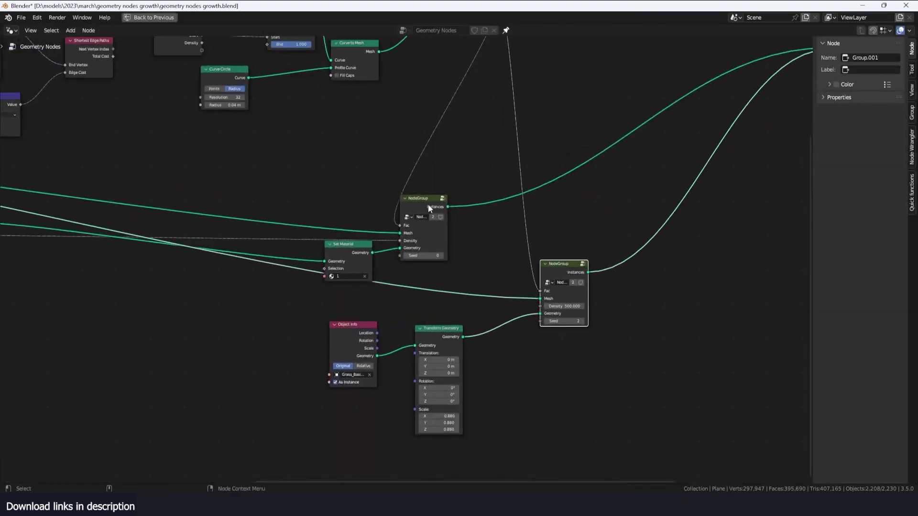
left_click_drag(428, 204, 538, 164)
key("ctrl+space")
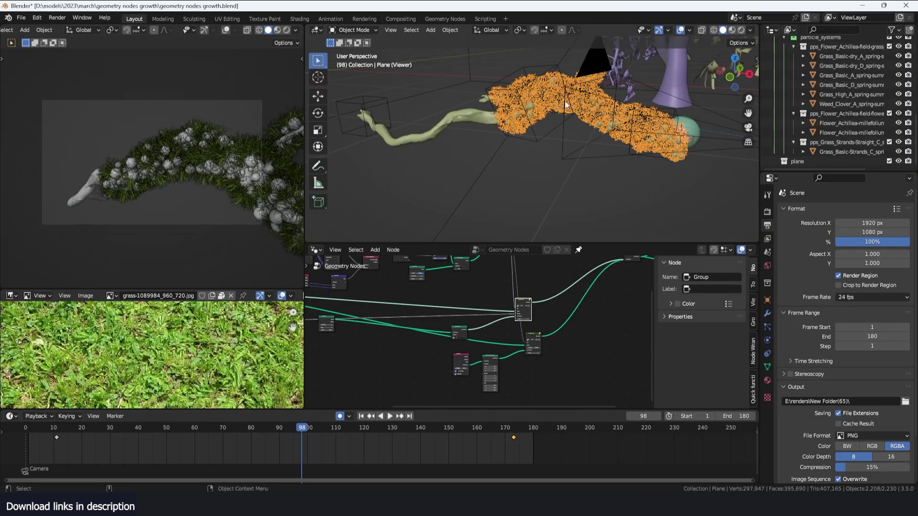
- Examine the scattered growth up close and preview the output of the grass scatter node group
scroll(568, 110, "up", 7)
left_click(579, 99)
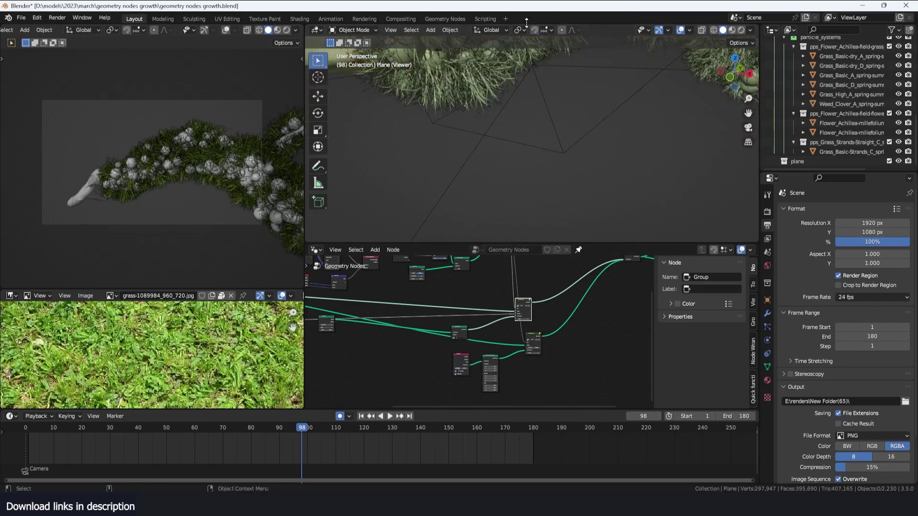
middle_click_drag(523, 47, 504, 113, "shift")
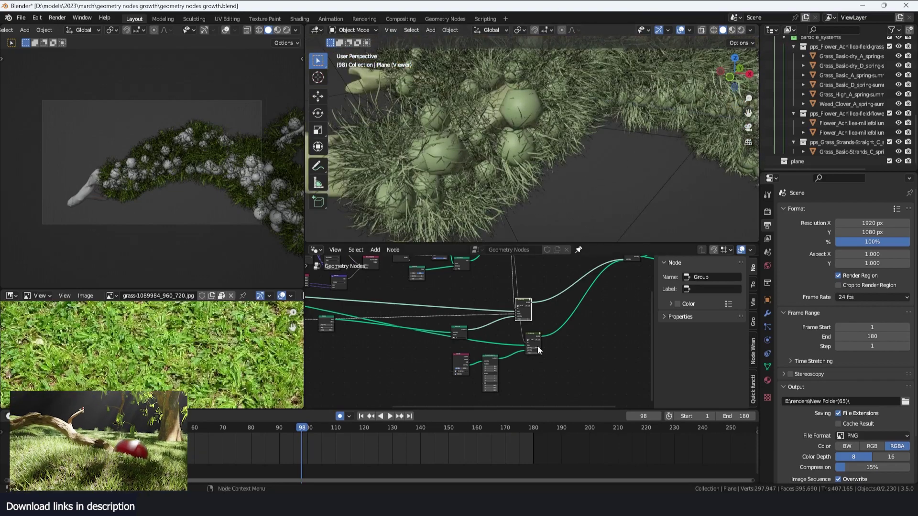
scroll(537, 346, "up", 5)
middle_click_drag(537, 346, 502, 360)
left_click(500, 351, "ctrl+shift")
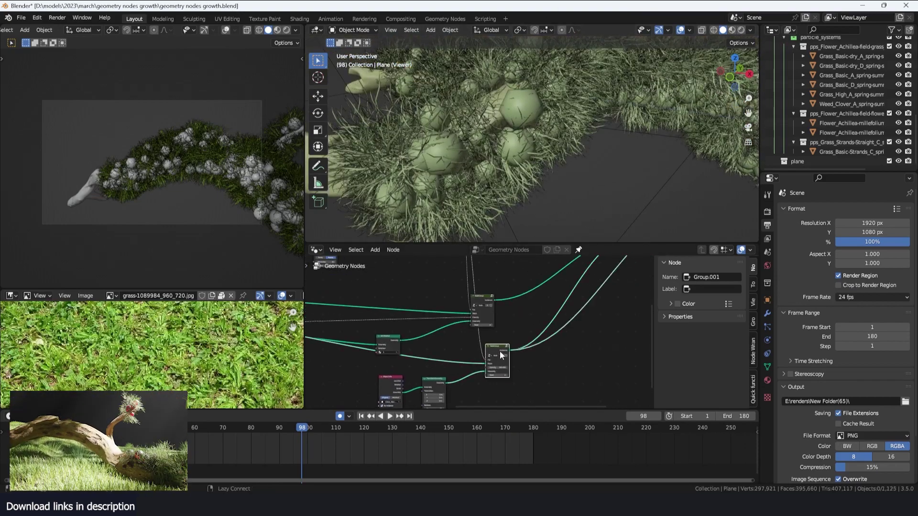
- Preview only the sphere scatter node group and play the growth animation from the first frame
left_click(481, 303, "ctrl+shift")
scroll(586, 174, "down", 8)
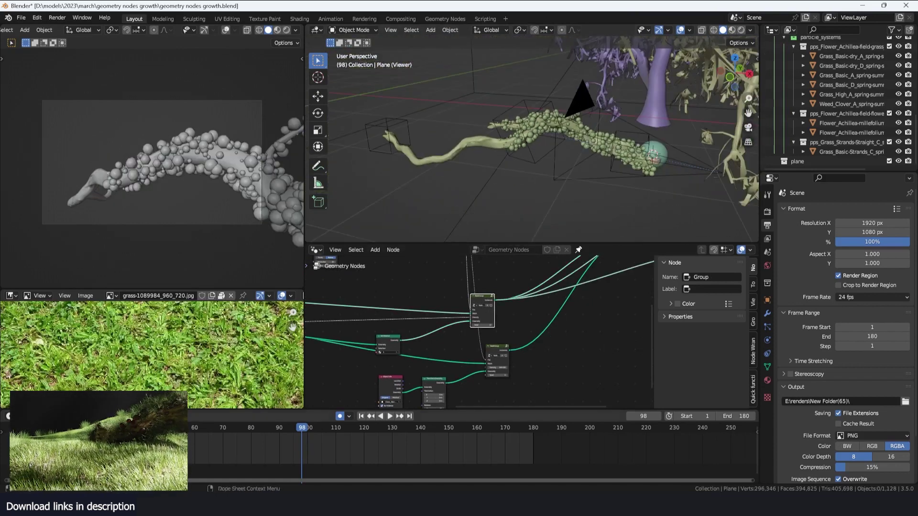
key("shift+Left")
key("space")
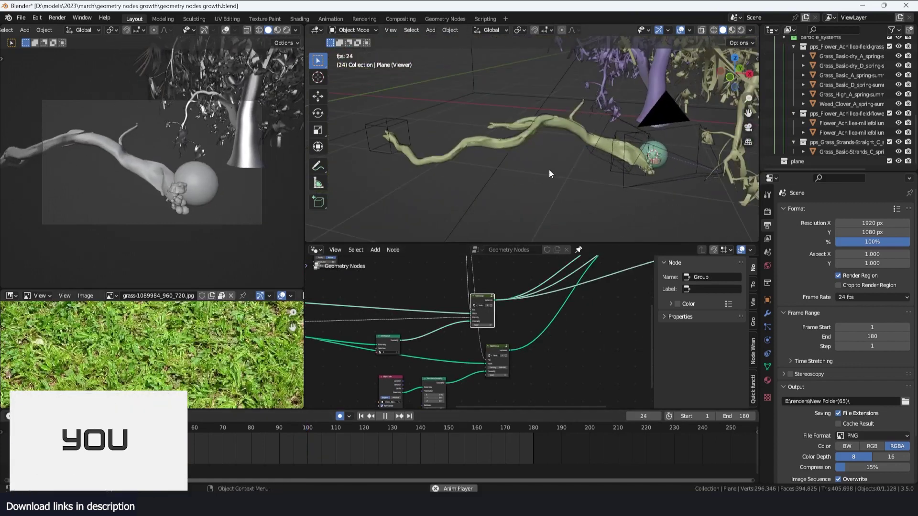
key("space")
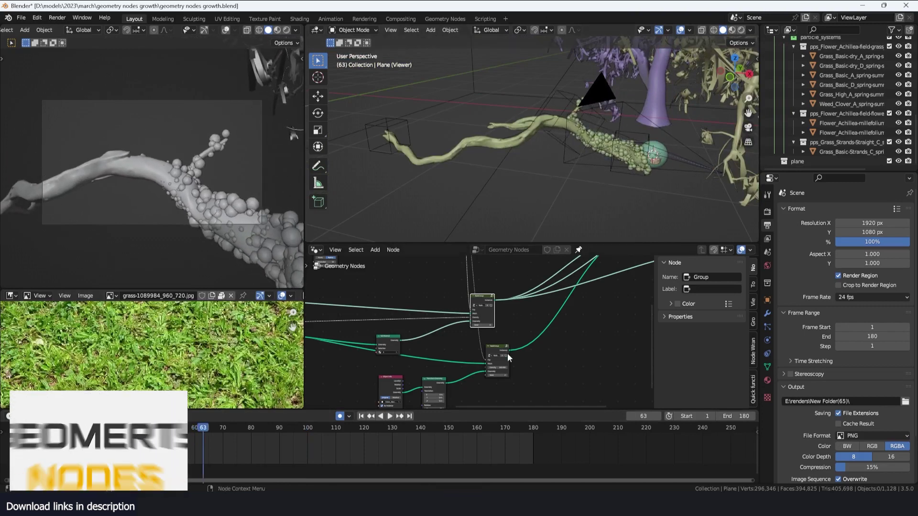
- Preview only the grass scatter node group while playing the growth animation
left_click(503, 352, "ctrl+shift")
key("space")
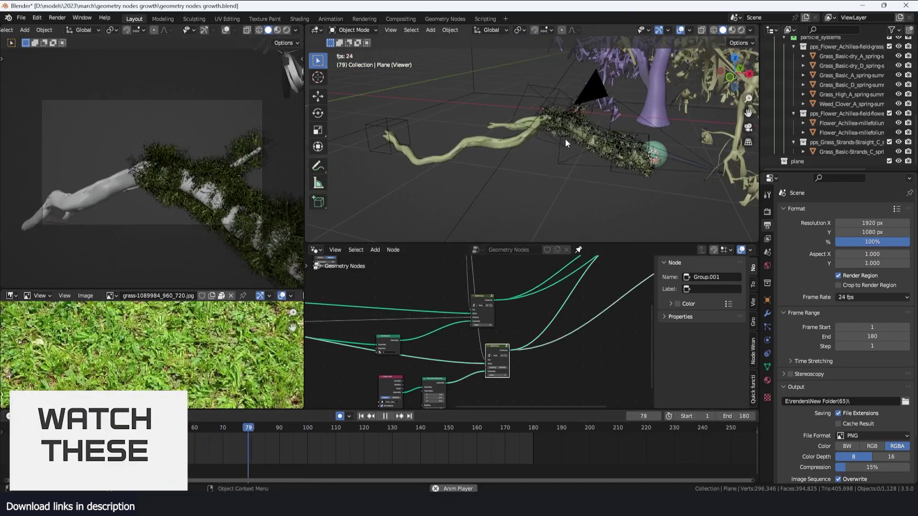
key("space")
- Add a monkey mesh beside the branch and scale it down to roughly half its size
middle_click_drag(507, 331, 480, 279)
scroll(479, 278, "up", 1)
scroll(553, 139, "up", 1)
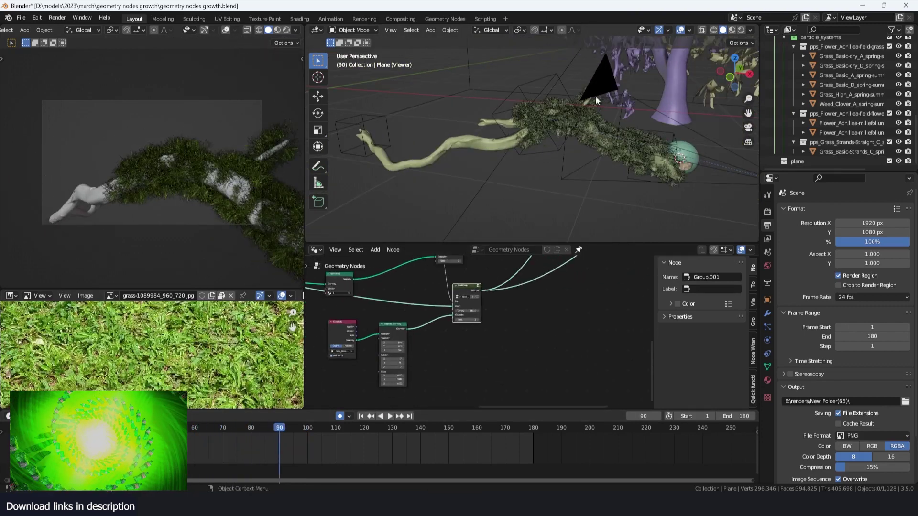
middle_click_drag(538, 167, 510, 181, "shift")
key("shift+a")
mouse_move(495, 188)
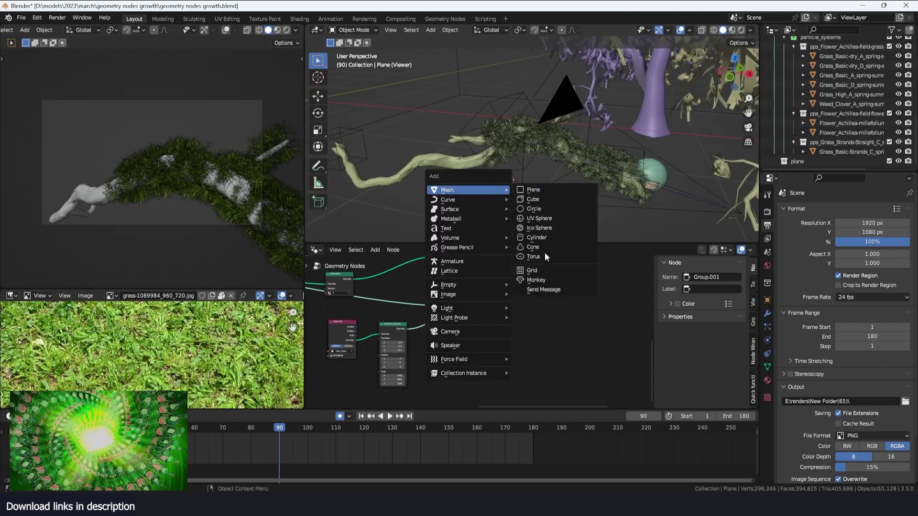
left_click(550, 284)
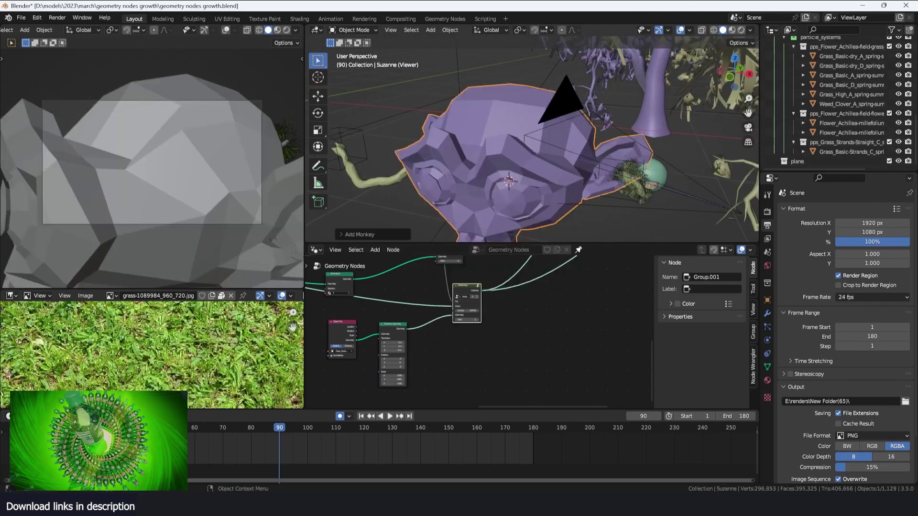
key("s")
left_click(545, 167)
- Select the scattered plane and duplicate its grass Object Info, Transform Geometry and scatter group nodes with their input links kept
left_click(600, 156)
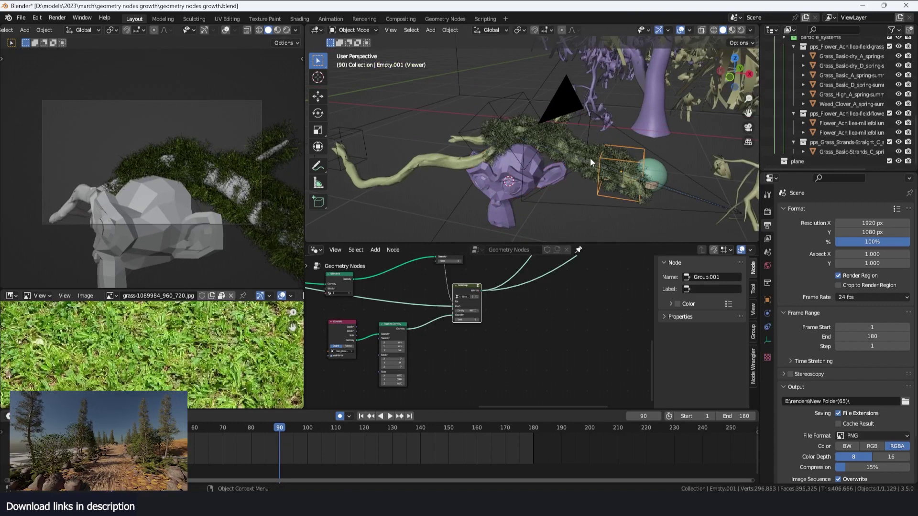
left_click(590, 158)
left_click(572, 148)
middle_click_drag(474, 341, 513, 310)
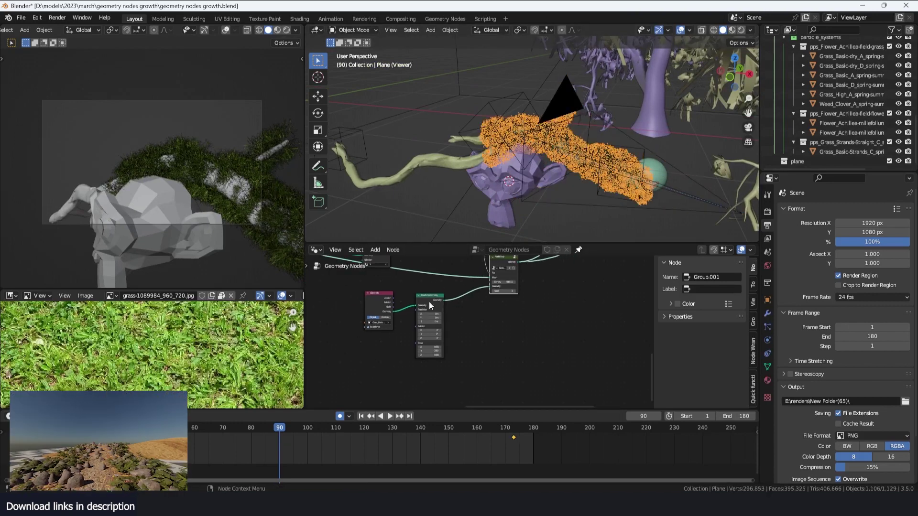
left_click(383, 302)
left_click(429, 301, "shift")
middle_click_drag(456, 294, 439, 326)
left_click(482, 315, "shift")
scroll(483, 328, "down", 2)
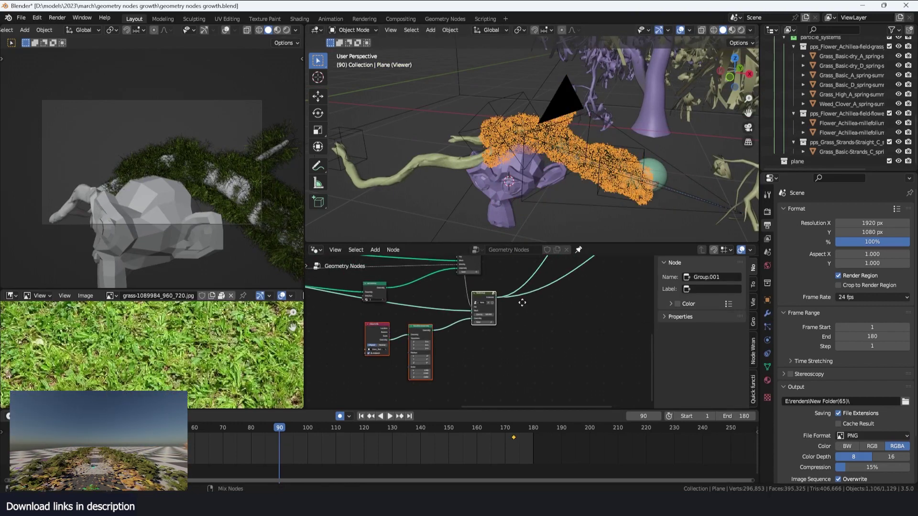
key("ctrl+shift+d")
left_click(586, 343)
- Set the duplicated Object Info node to Suzanne and its Transform Geometry scale to 0.110 on all axes
scroll(494, 303, "up", 6)
middle_click_drag(573, 377, 561, 332)
scroll(473, 330, "up", 2)
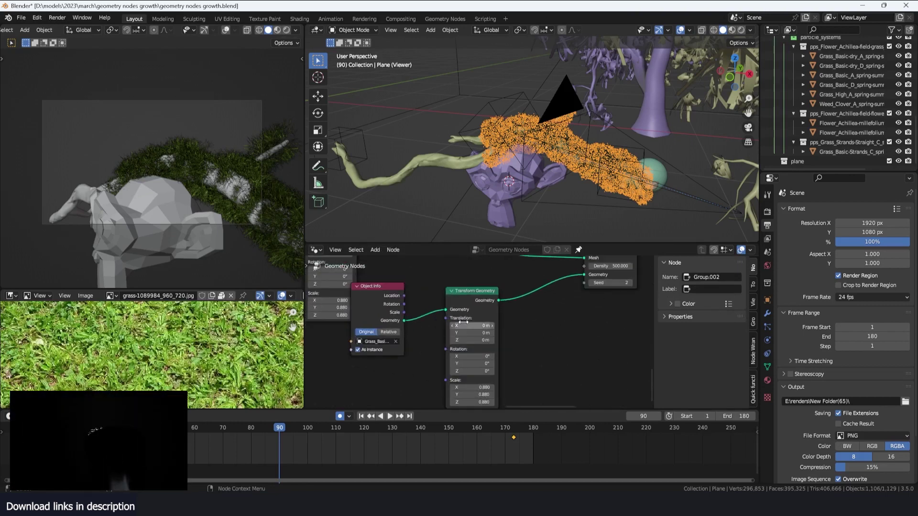
middle_click_drag(407, 337, 448, 345)
left_click(436, 349)
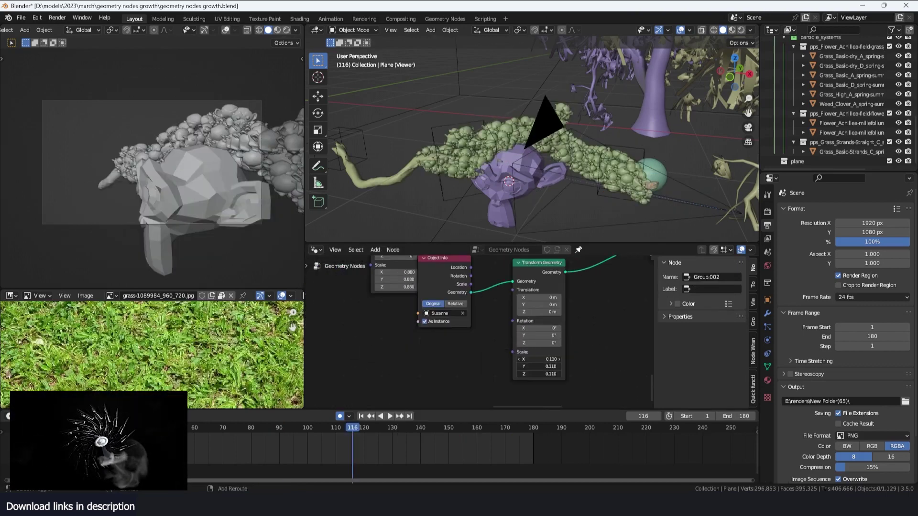
- Play the animation to examine the monkey heads growing along the branch
key("space")
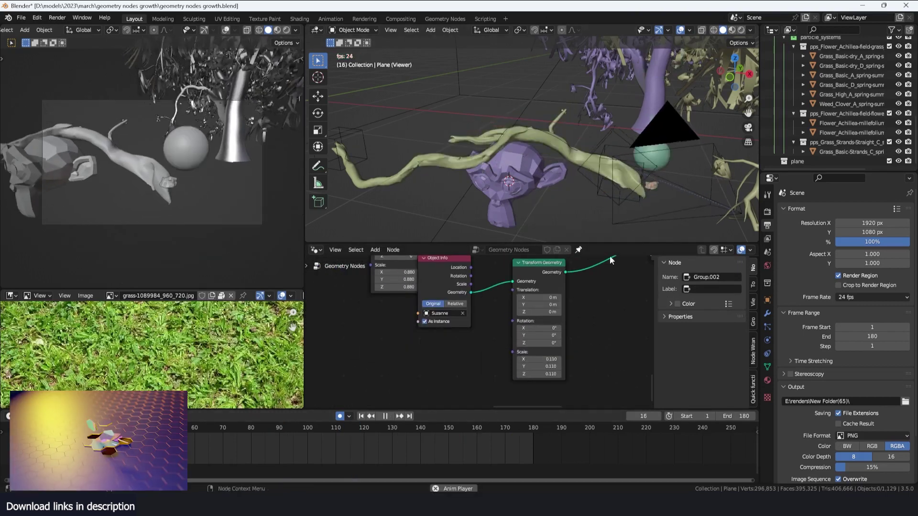
scroll(657, 139, "up", 3)
middle_click_drag(652, 147, 583, 145, "shift")
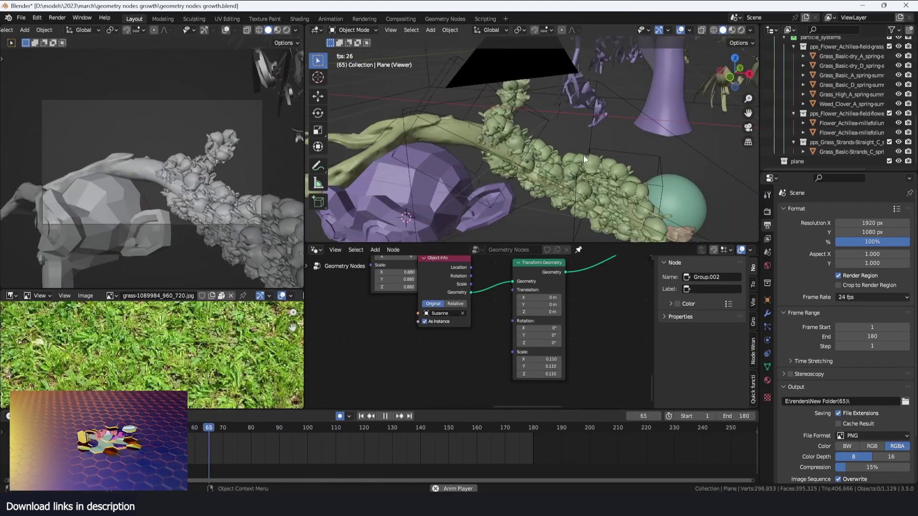
key("space")
scroll(577, 333, "down", 2)
scroll(577, 334, "down", 2)
middle_click_drag(577, 333, 561, 357)
left_click_drag(602, 287, 507, 368)
left_click_drag(567, 344, 502, 335)
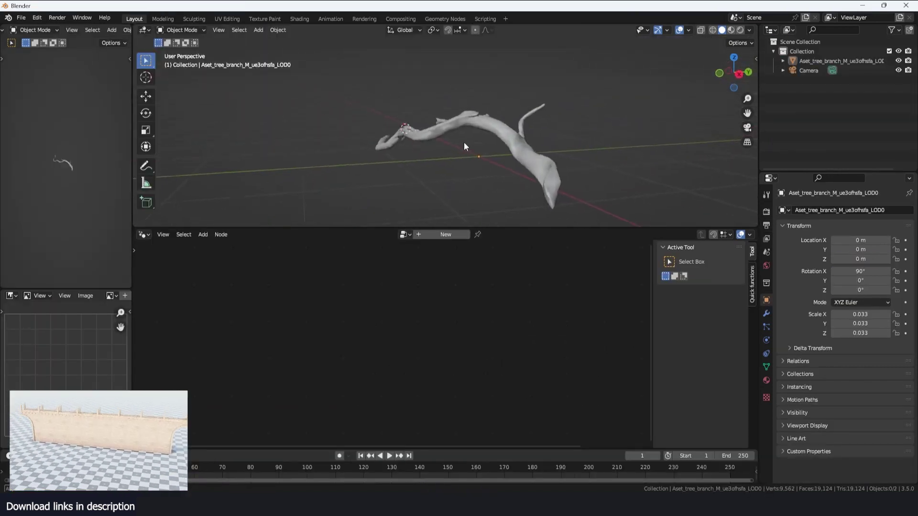
- Select the tree branch in the new scene and view it from the front
middle_click_drag(464, 142, 329, 131)
left_click(444, 142)
key("KP_1")
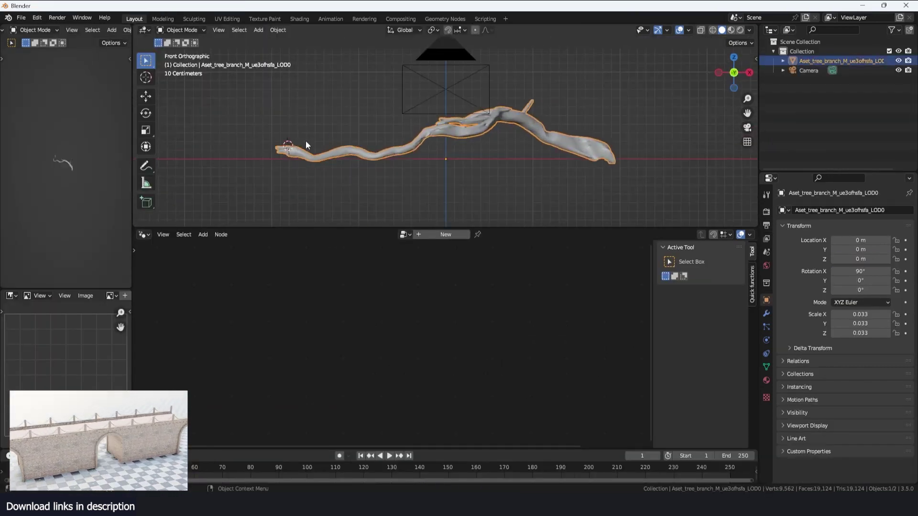
- Sketch an annotation along the branch to illustrate the growth path and erase it again
left_click(146, 165)
left_click_drag(287, 142, 303, 152)
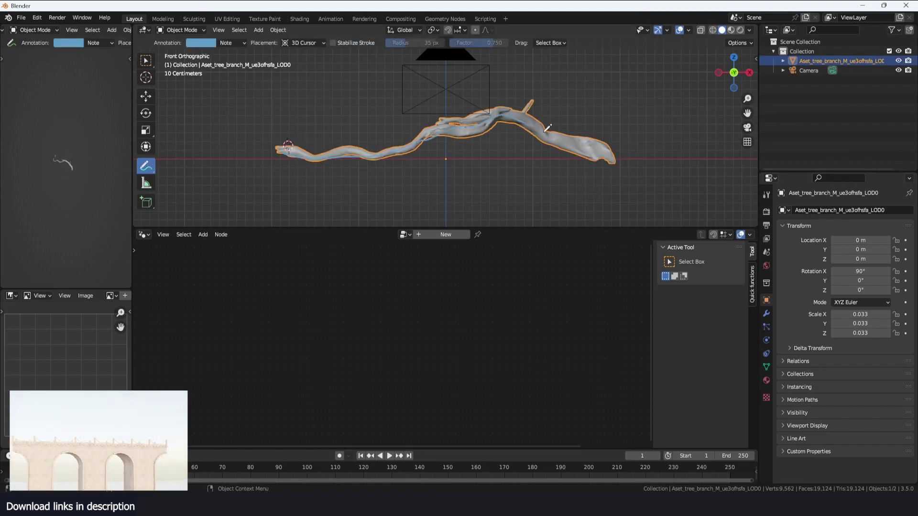
mouse_move(618, 151)
middle_mouse_down()
mouse_move(471, 178)
mouse_move(580, 169)
middle_mouse_up()
mouse_move(580, 169)
left_mouse_down("ctrl")
mouse_move(595, 167)
mouse_move(406, 119)
mouse_move(323, 130)
left_mouse_up("ctrl")
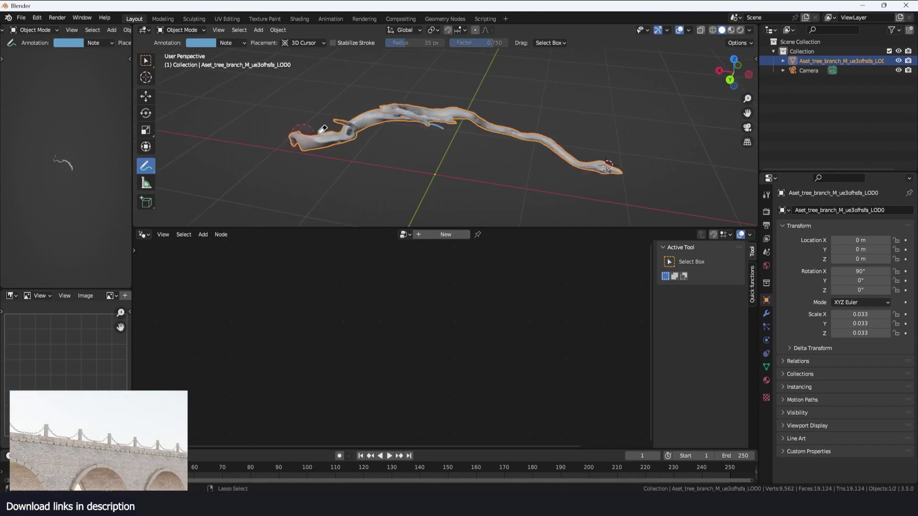
- Activate the Move tool and create a new geometry node tree on the tree branch
left_click(146, 96)
middle_click_drag(383, 124, 456, 114)
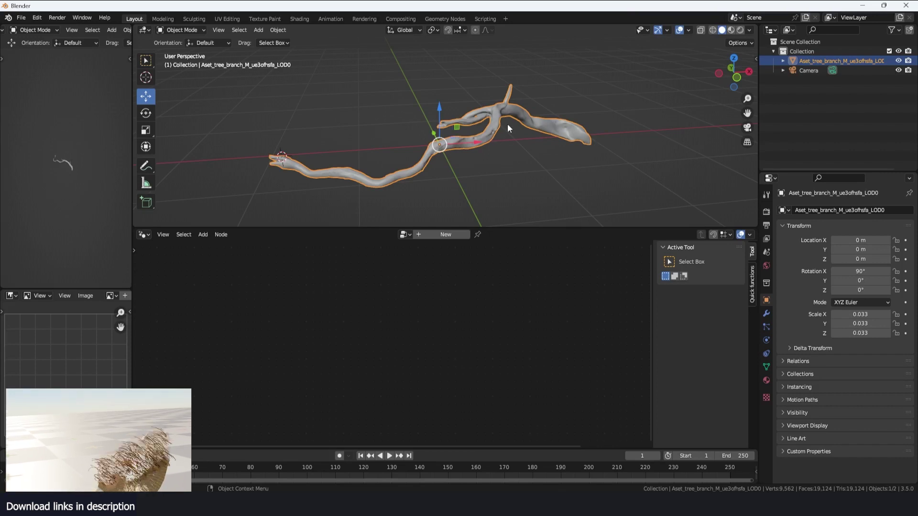
middle_click_drag(517, 128, 623, 168)
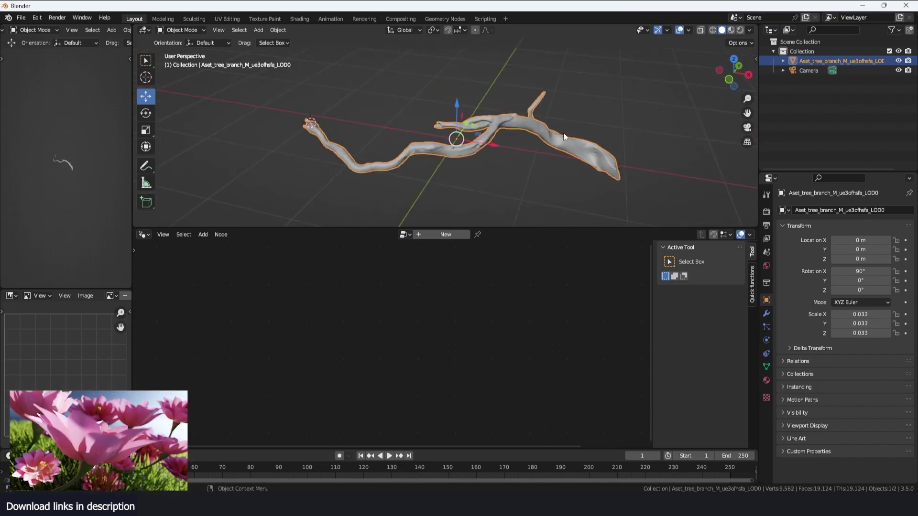
middle_click_drag(563, 133, 612, 128)
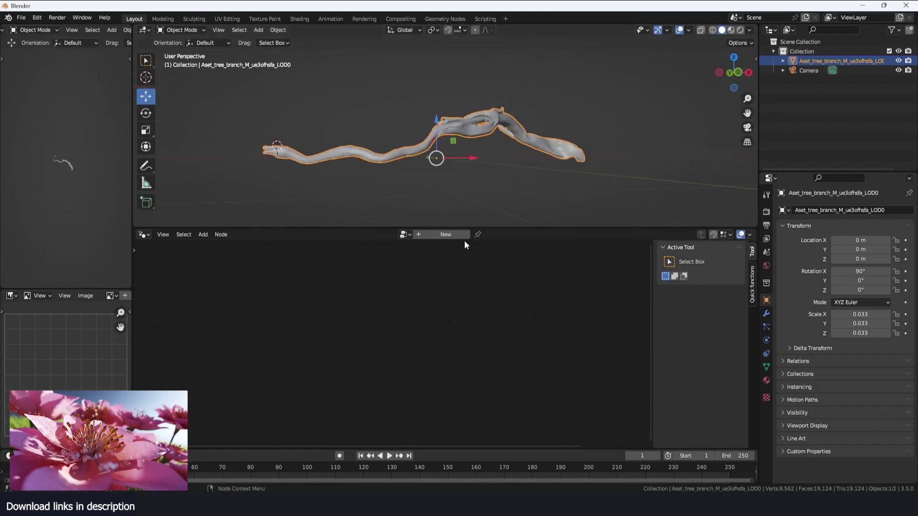
left_click(438, 234)
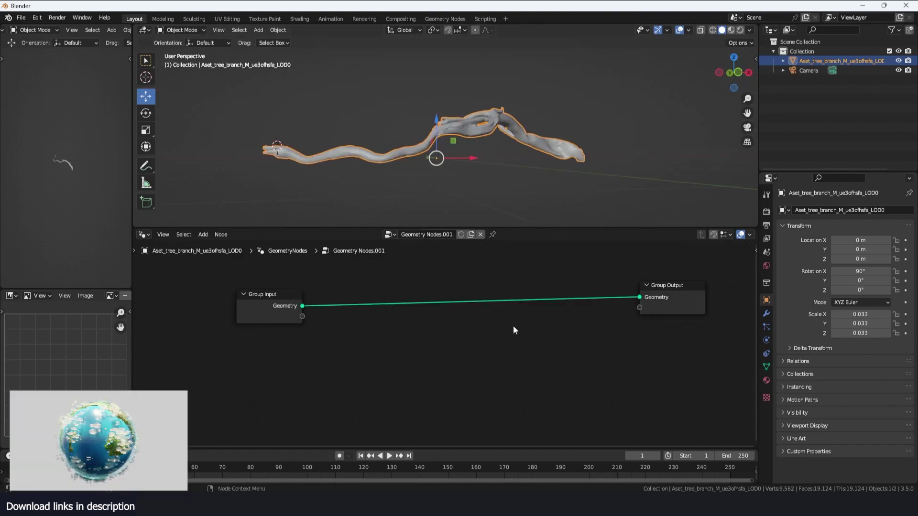
- Add a Shortest Edge Paths node and place it below the link between Group Input and Group Output
scroll(464, 360, "up", 2)
key("shift+a")
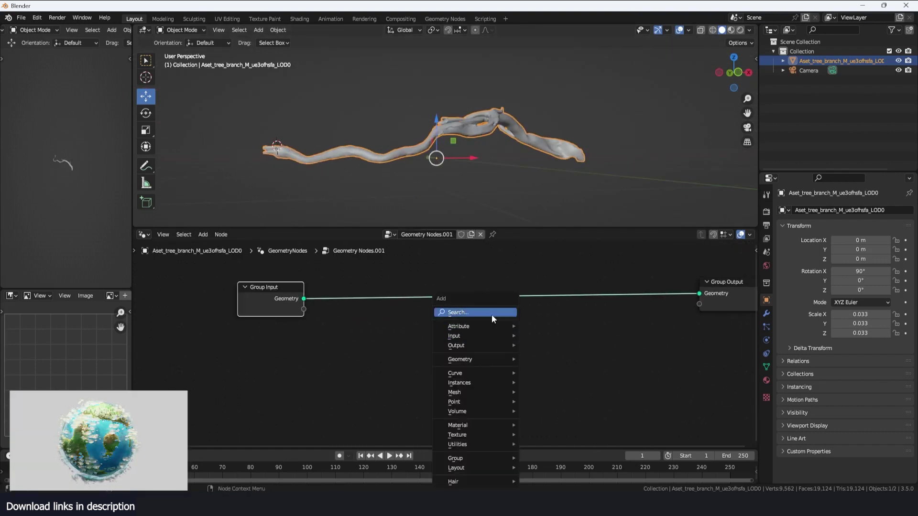
type("shor")
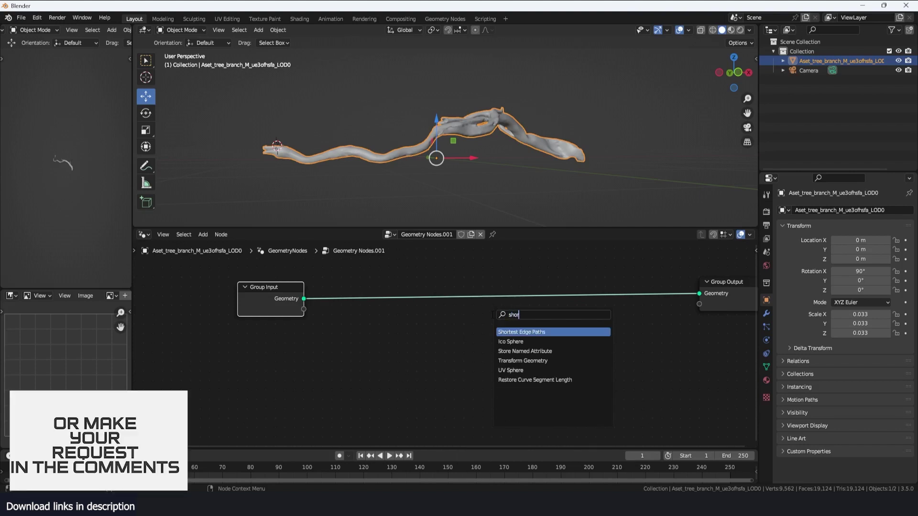
key("Return")
scroll(547, 335, "up", 2)
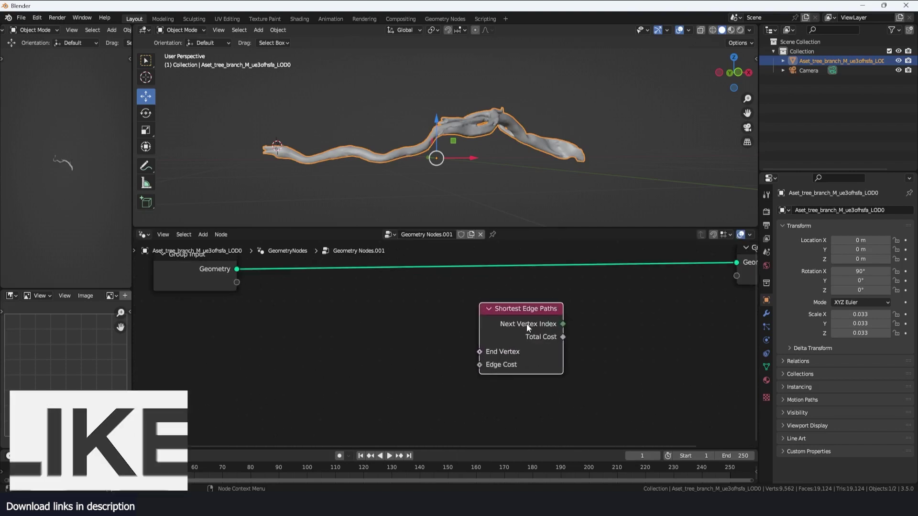
left_click(450, 376)
- Add an Edge Paths to Curves node and place it near the Shortest Edge Paths node
scroll(517, 355, "down", 1)
middle_click_drag(517, 355, 521, 350)
key("shift+a")
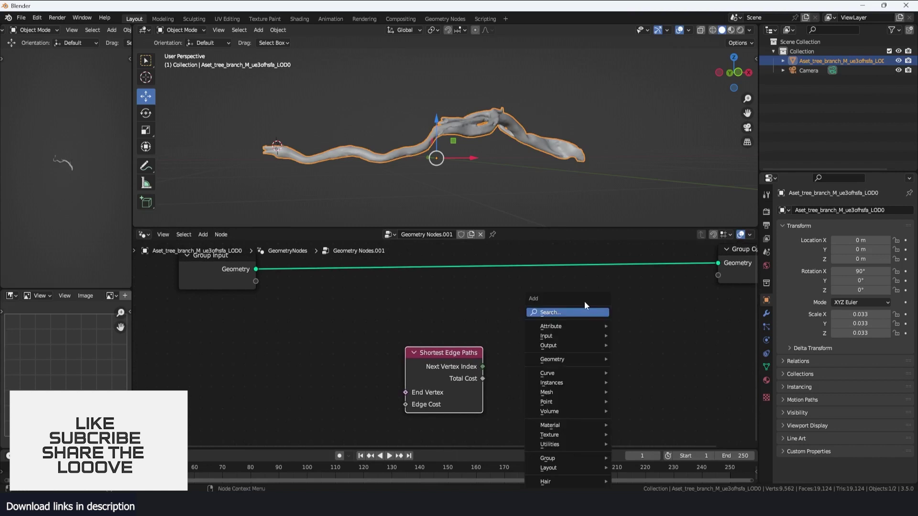
left_click(586, 314)
type("edge to")
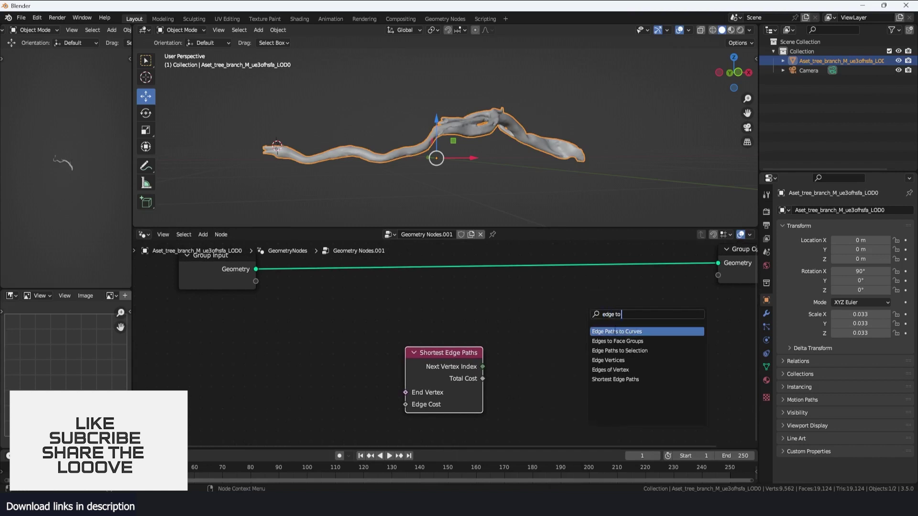
left_click(616, 331)
left_click(569, 332)
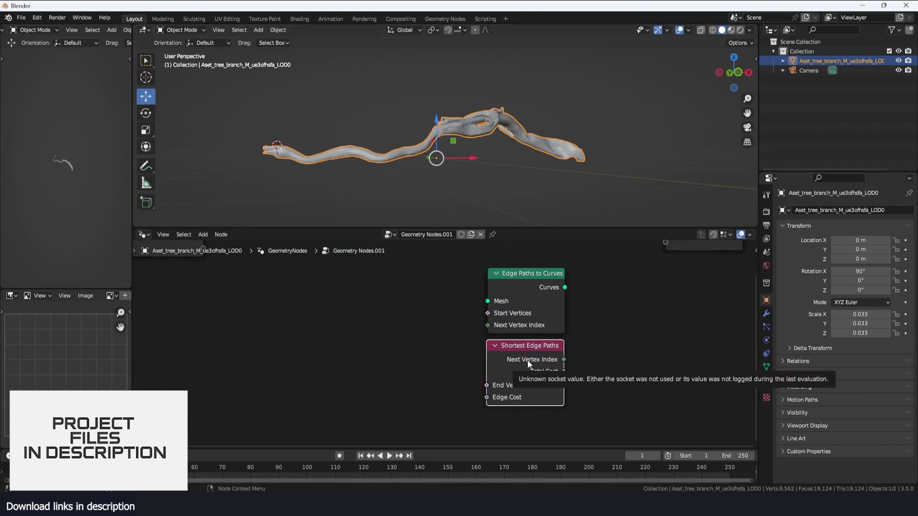
- Examine the inputs of the Edge Paths to Curves and Shortest Edge Paths nodes alongside both ends of the tree branch
middle_click_drag(580, 171, 506, 211)
scroll(521, 316, "down", 3)
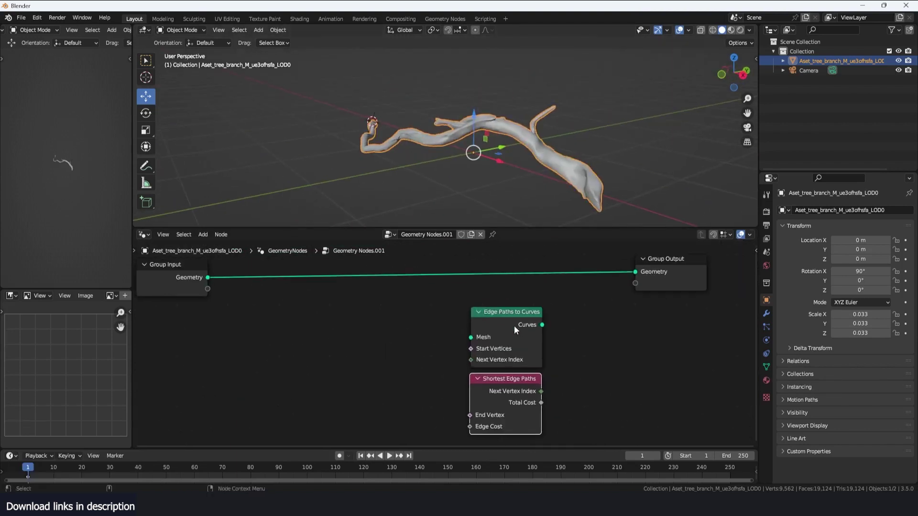
scroll(518, 318, "up", 2)
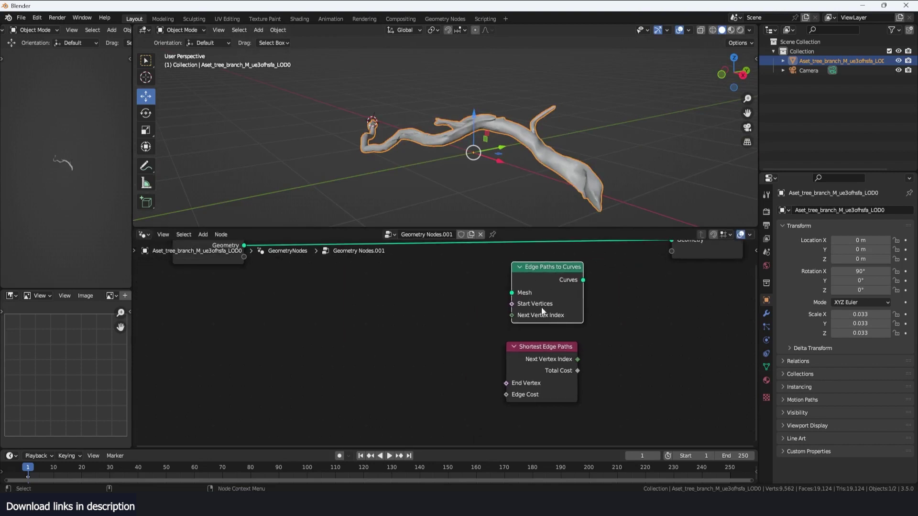
scroll(565, 309, "up", 3)
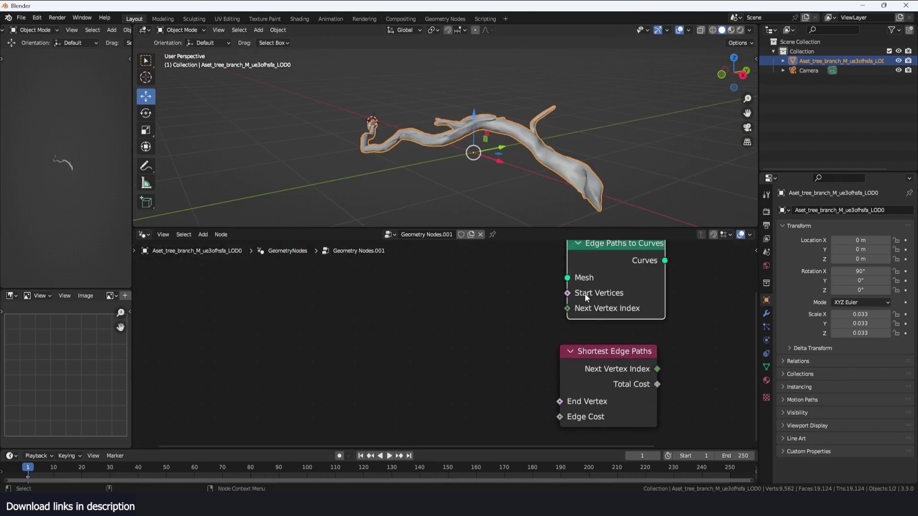
mouse_move(588, 403)
left_mouse_down()
mouse_move(609, 371)
mouse_move(600, 402)
left_mouse_up()
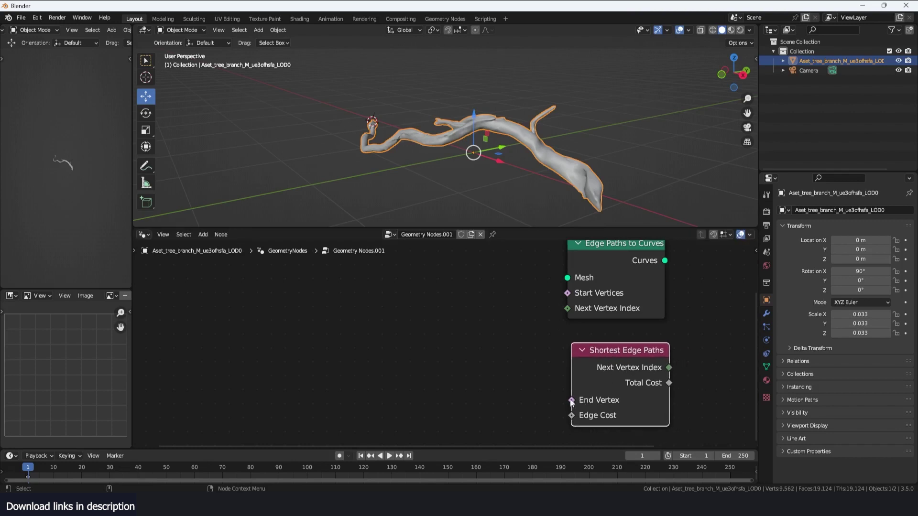
middle_click_drag(467, 127, 533, 142)
scroll(596, 139, "up", 4)
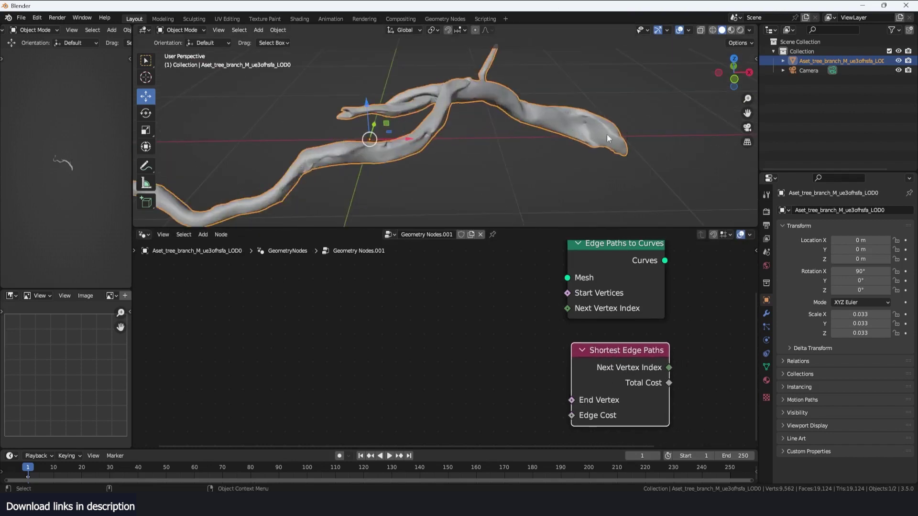
scroll(612, 136, "down", 4)
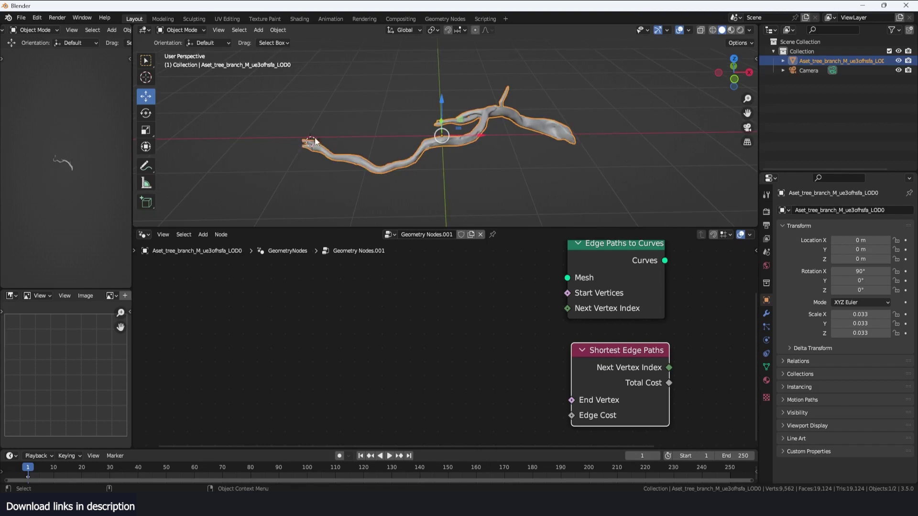
- Add a cube empty at the thick end of the branch, scale it to about 0.189 and snap it to the 3D cursor
scroll(513, 122, "up", 3)
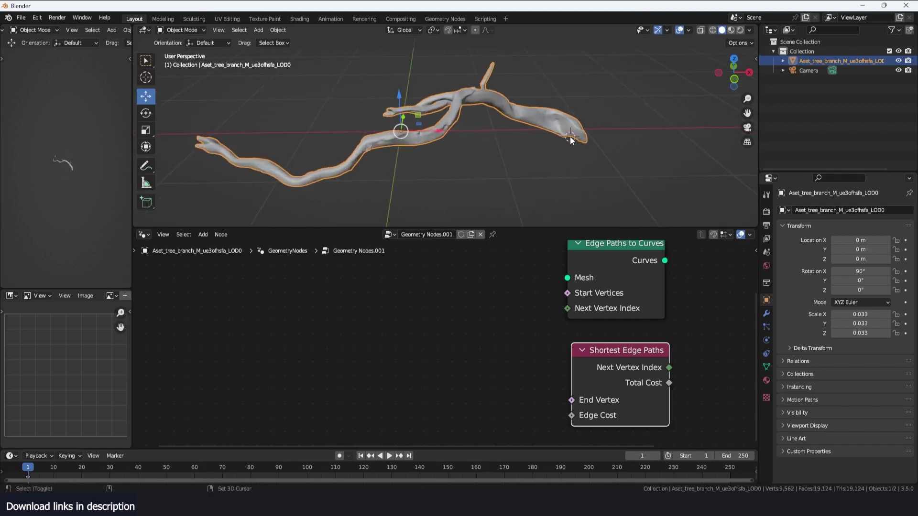
key("shift+a")
mouse_move(526, 234)
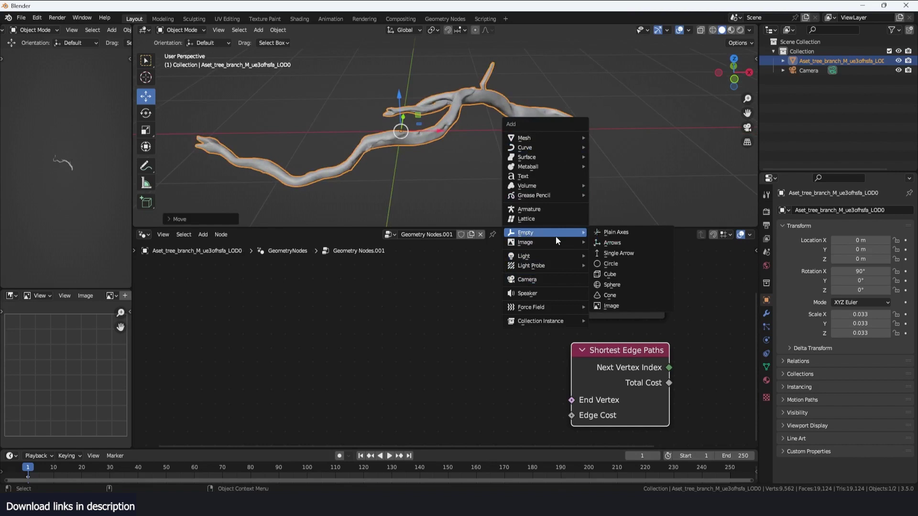
left_click(609, 276)
key("s")
left_click(578, 162)
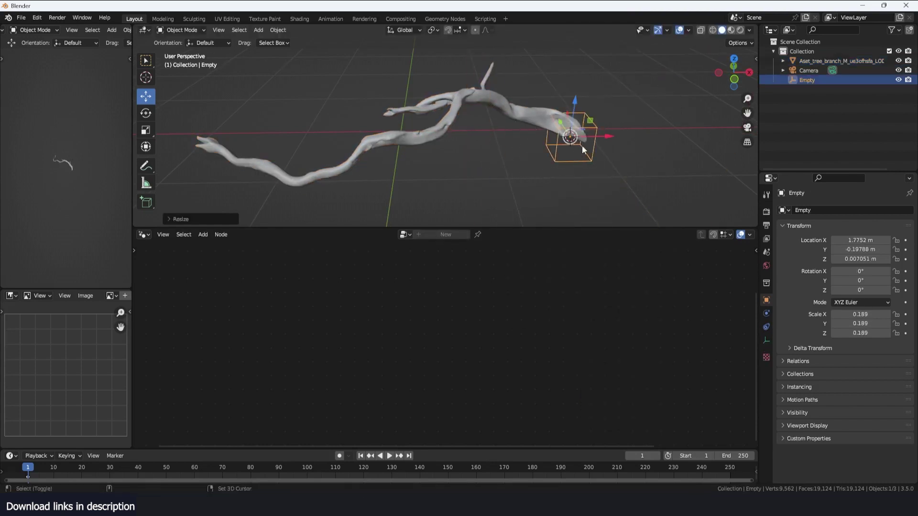
key("shift+s")
left_click(585, 92)
- Duplicate the empty and snap the copy to the 3D cursor placed at the thin tip of the branch
key("shift+d")
right_click(611, 139)
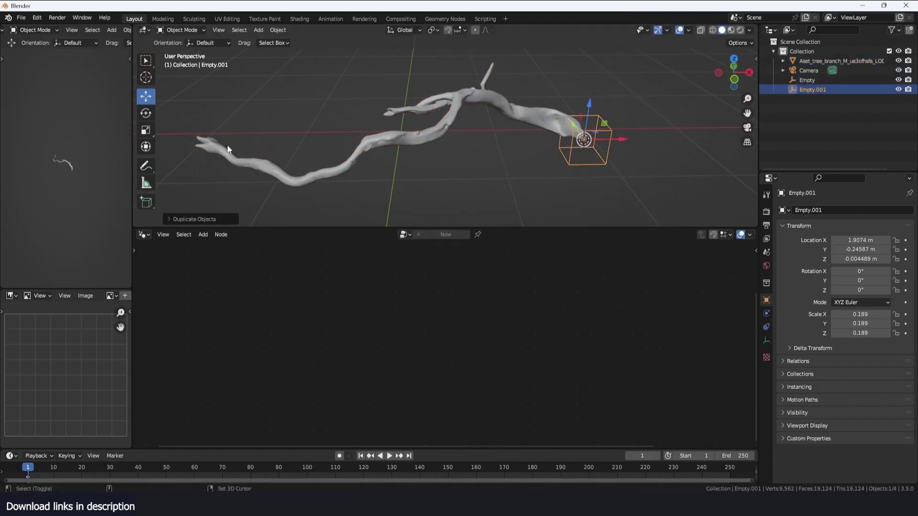
right_click(207, 143, "shift")
key("shift+s")
left_click(199, 96)
- Rename the empty at the thick end of the branch "start" and the one at the thin tip "end"
double_click(811, 80)
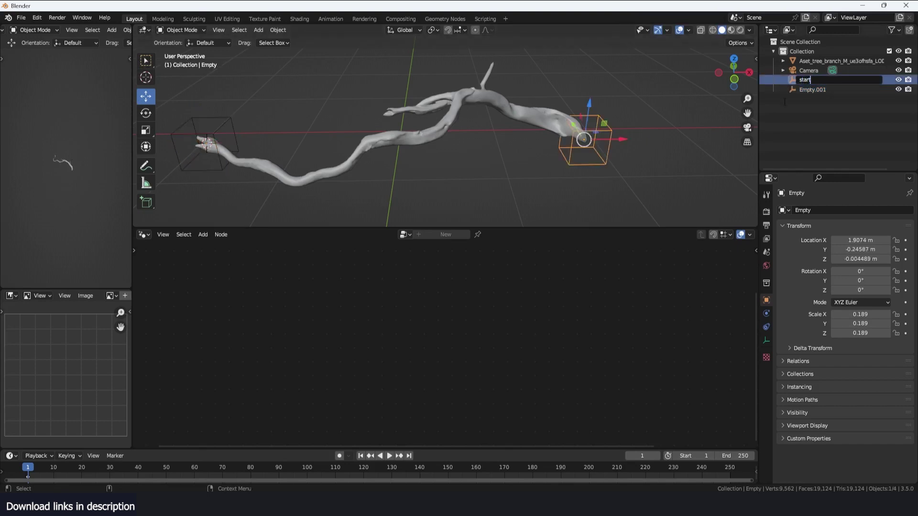
key("Return")
double_click(813, 80)
type("e")
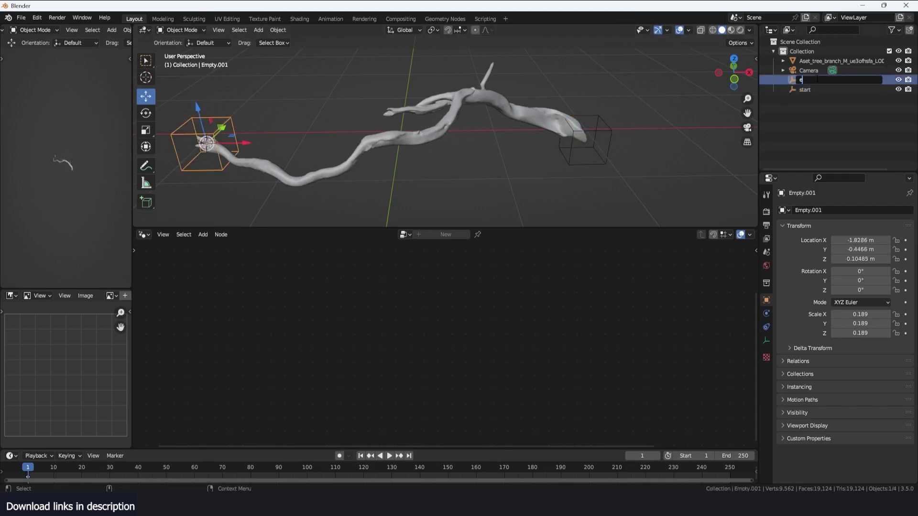
type("nd")
key("Return")
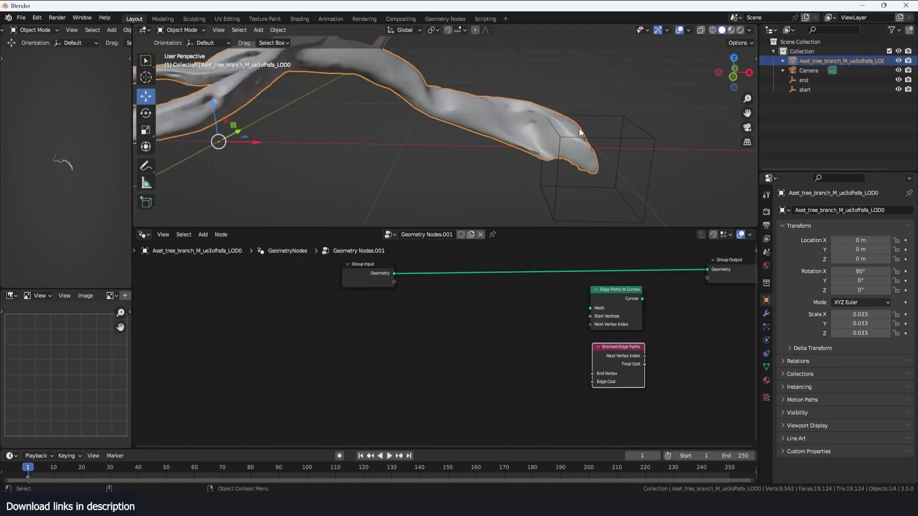
- Select the tree branch and add a Geometry Proximity node between Group Input and the Edge Paths to Curves node
left_click(576, 137)
left_click(492, 133)
scroll(524, 139, "down", 4)
middle_click_drag(524, 139, 601, 142)
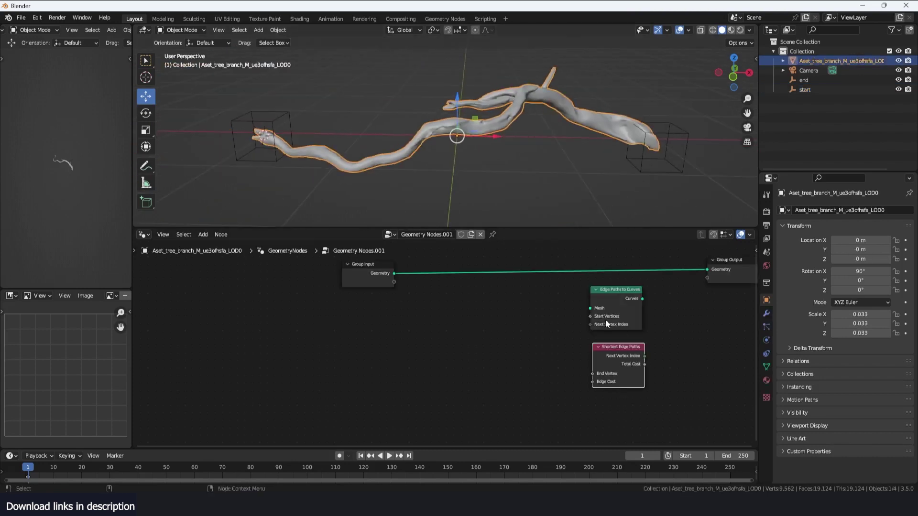
scroll(641, 187, "up", 3)
middle_click_drag(641, 187, 623, 163)
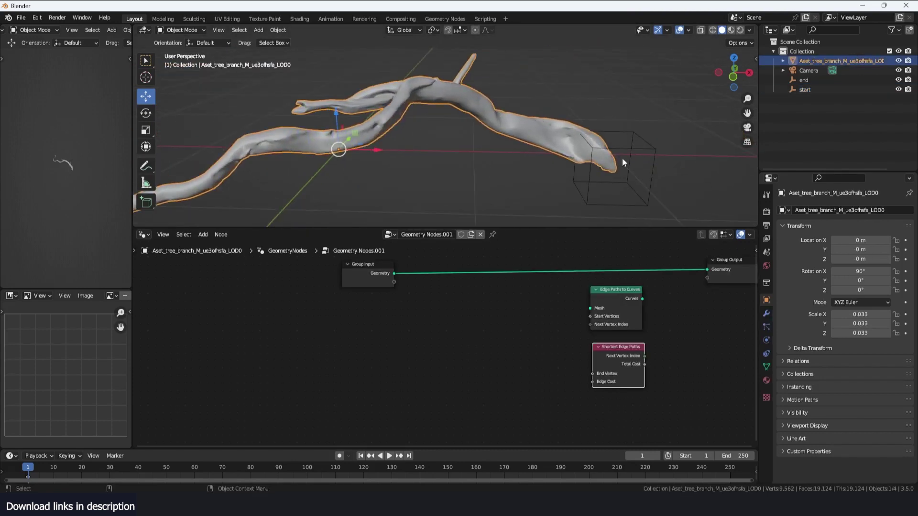
key("shift+a")
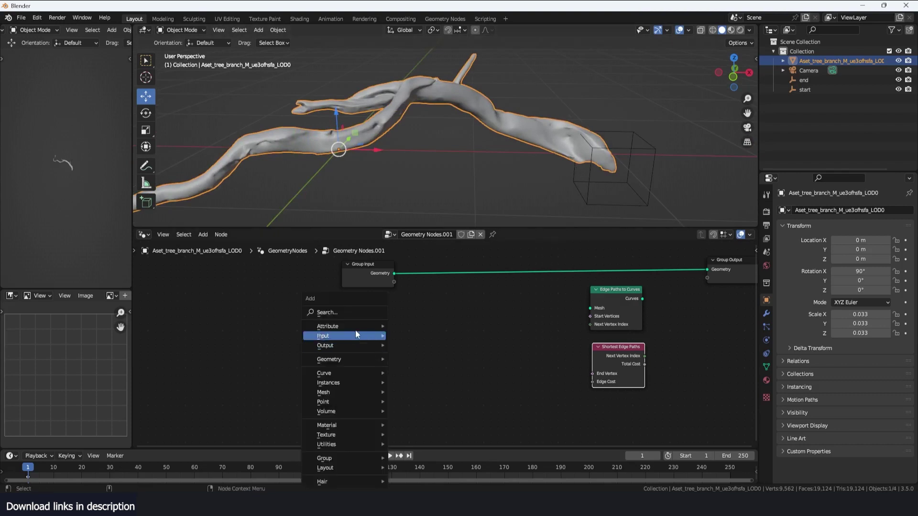
left_click(368, 312)
type("pro")
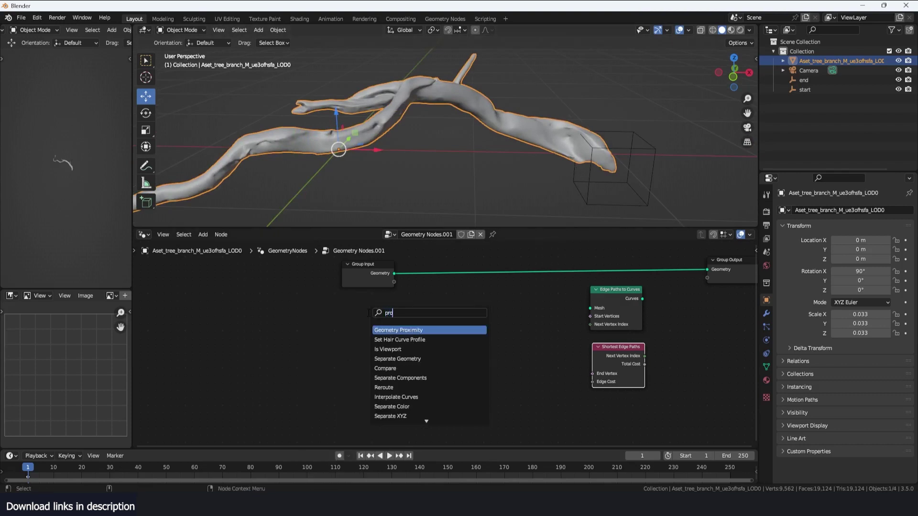
left_click(398, 330)
left_click(492, 329)
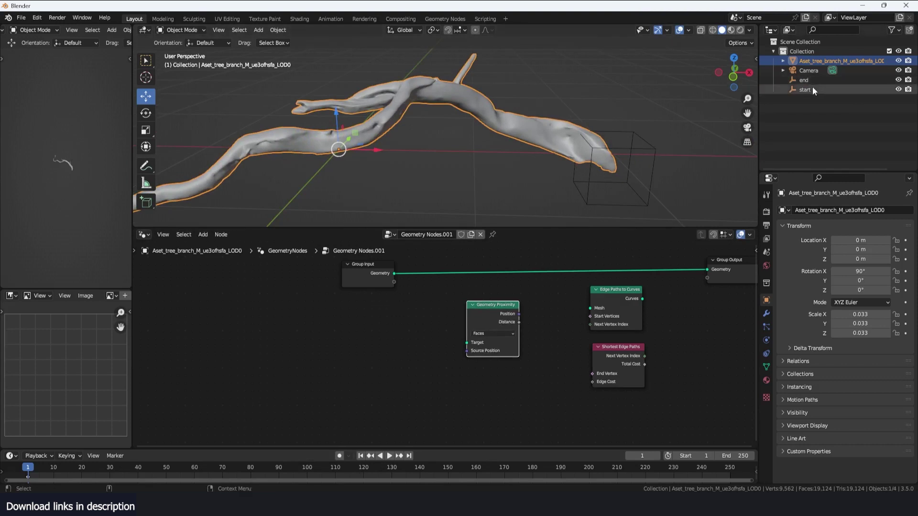
- Bring the start empty into the node tree as an Object Info node and link its Location to Geometry Proximity's Source Position
left_click_drag(812, 88, 323, 354)
scroll(445, 346, "up", 1)
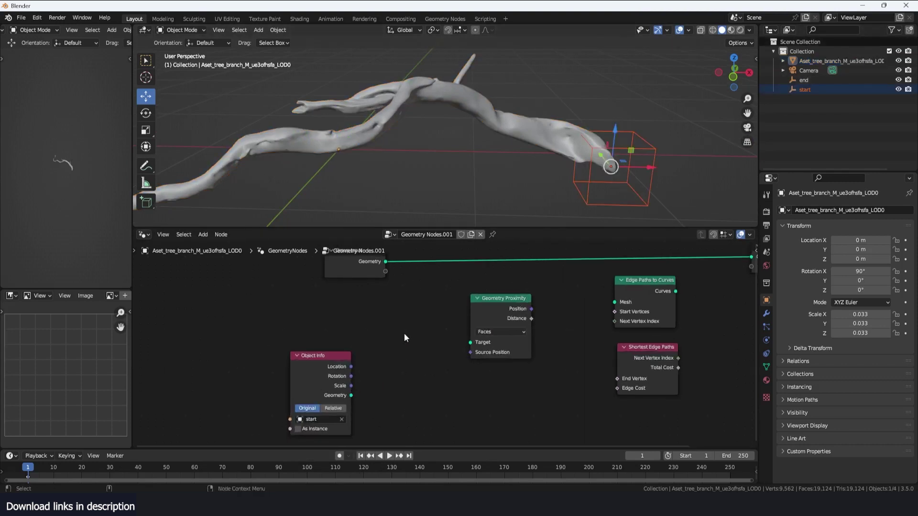
left_click_drag(351, 395, 419, 364)
key("Escape")
left_click_drag(351, 366, 471, 352)
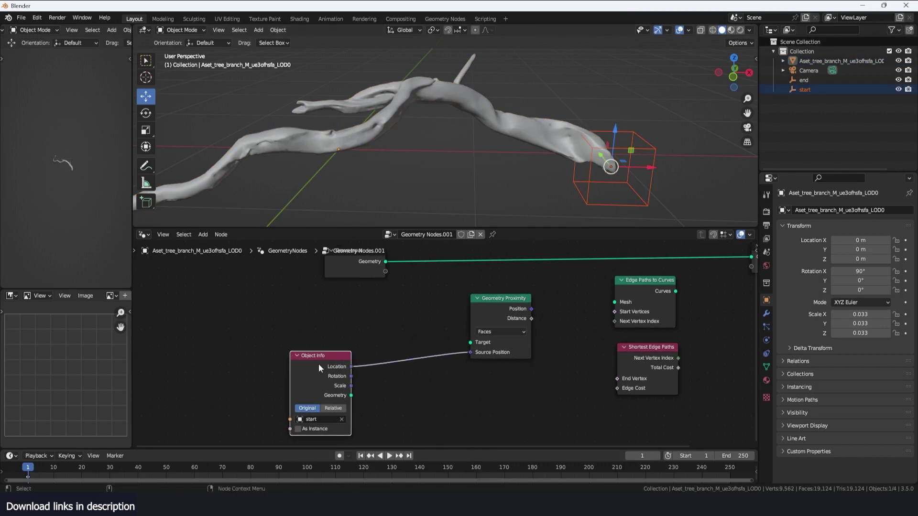
left_click_drag(319, 368, 370, 358)
- With the branch reselected, link Group Input's Geometry to Geometry Proximity's Target and set the proximity type to Points
left_click(597, 159)
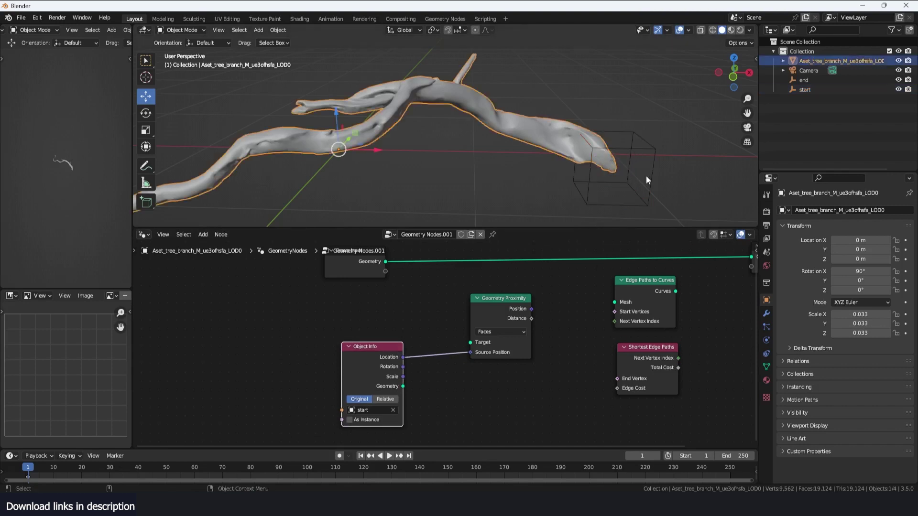
middle_click_drag(402, 339, 482, 369)
left_click_drag(445, 301, 549, 371)
left_click(473, 345)
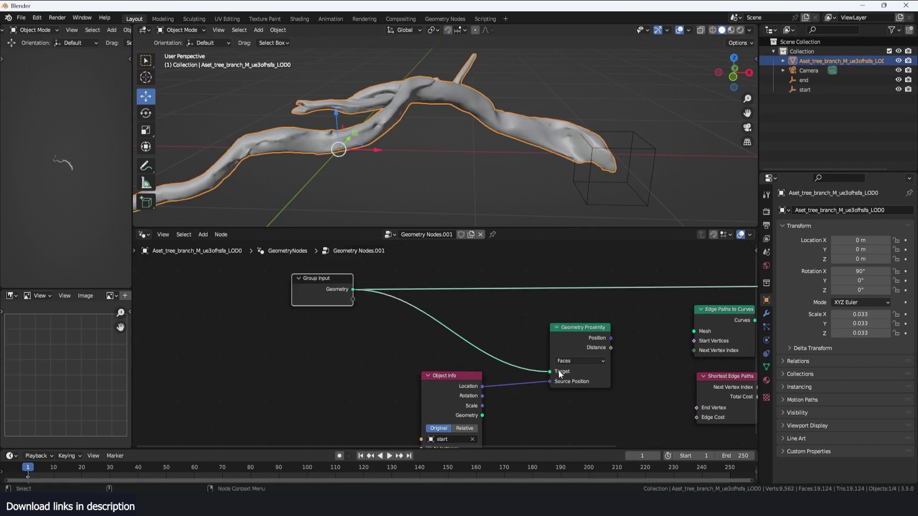
left_click(580, 360)
left_click(577, 366)
middle_click_drag(653, 375, 559, 375)
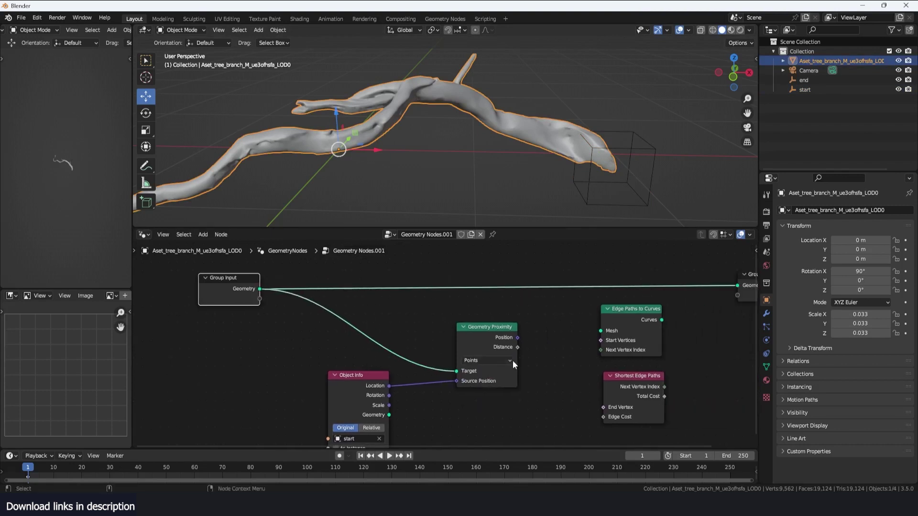
left_click_drag(481, 334, 461, 319)
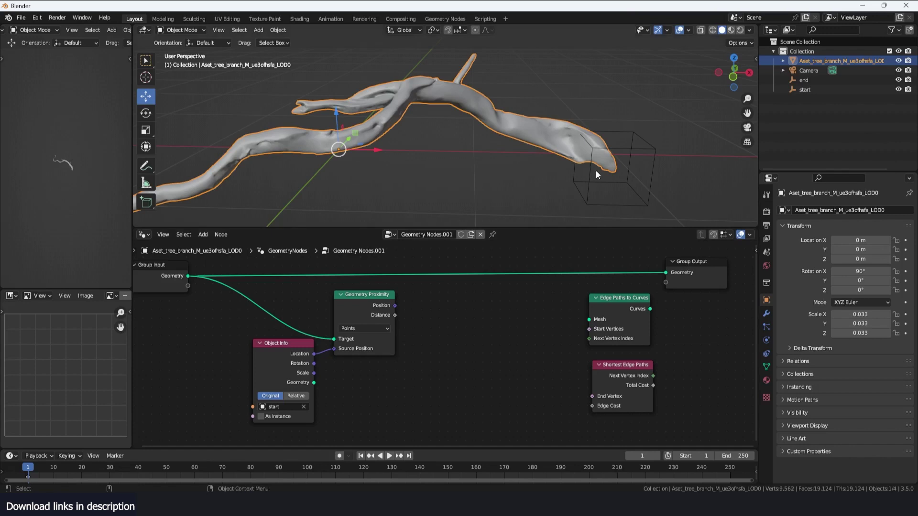
- Add a Position node and place it below the Geometry Proximity node
middle_click_drag(453, 335, 468, 317)
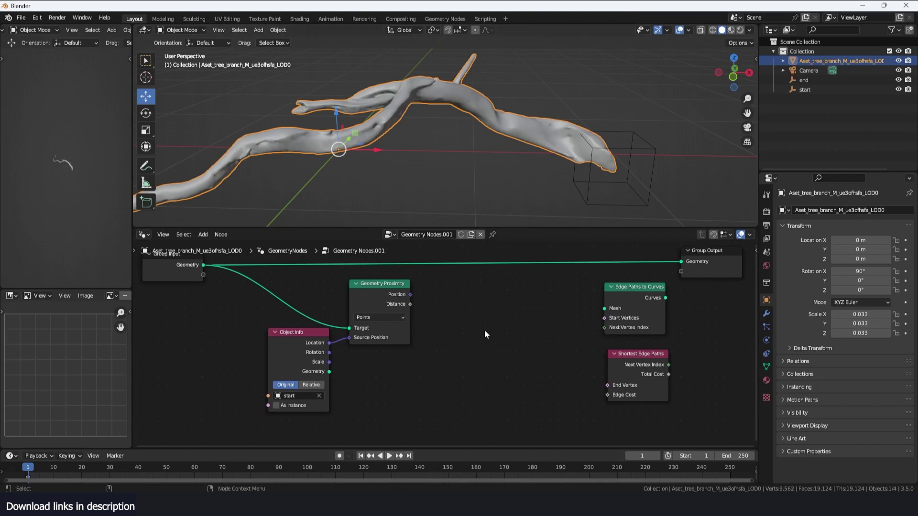
key("shift+a")
left_click(483, 313)
type("posi")
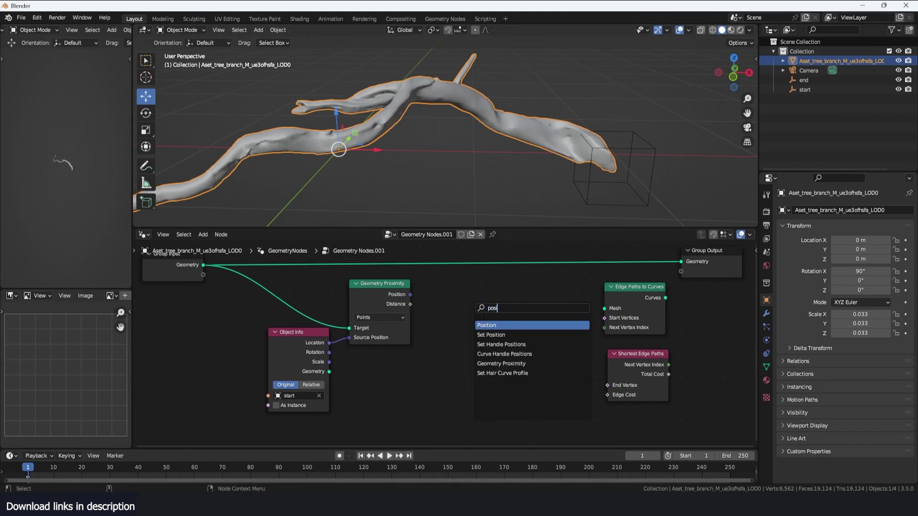
left_click(493, 326)
left_click(421, 382)
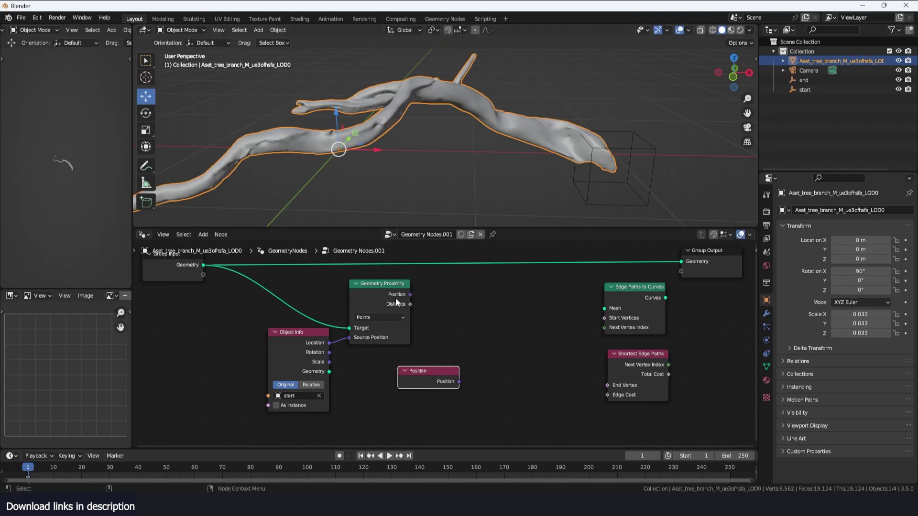
- Add a Compare node beside the Geometry Proximity node and set its input type to Vector
key("shift+a")
left_click(458, 308)
type("compa")
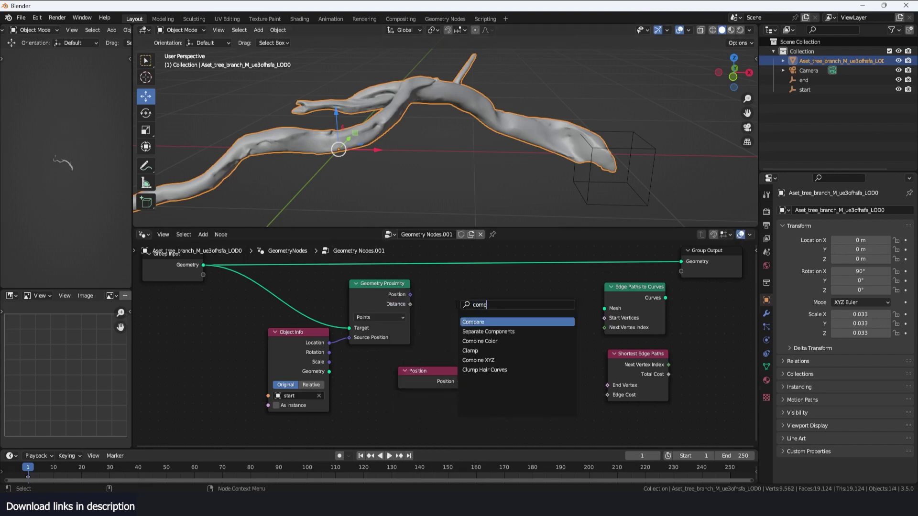
key("Return")
left_click(493, 309)
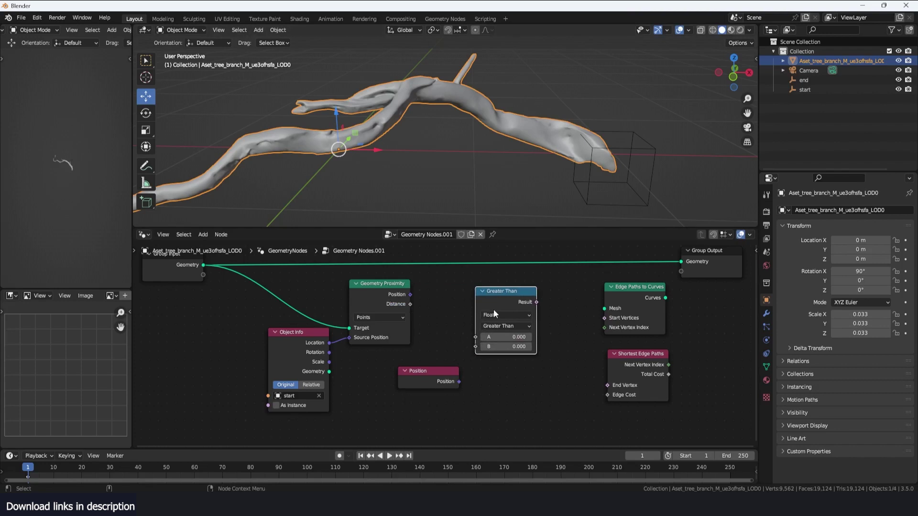
left_click(499, 314)
left_click(506, 315)
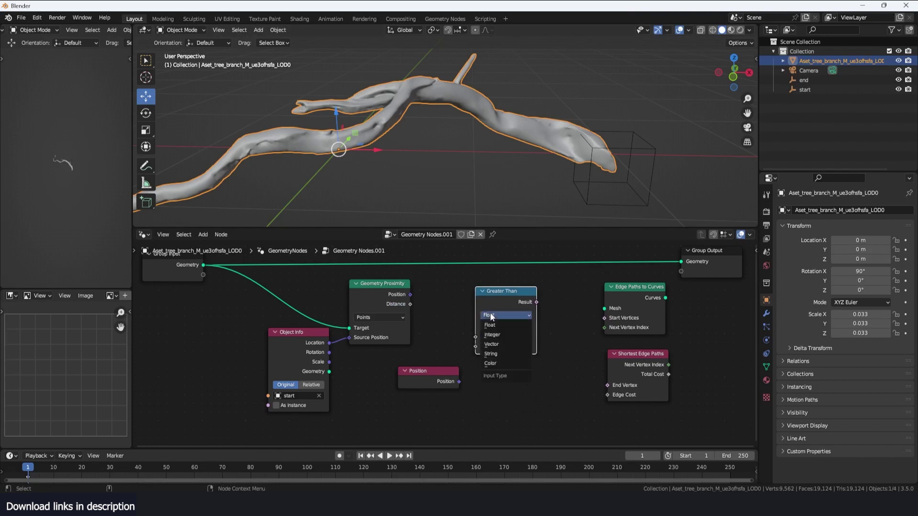
left_click(491, 344)
- Link Geometry Proximity's Position to Compare's A and the Position node to B, and set the operation to Equal
left_click_drag(410, 294, 476, 348)
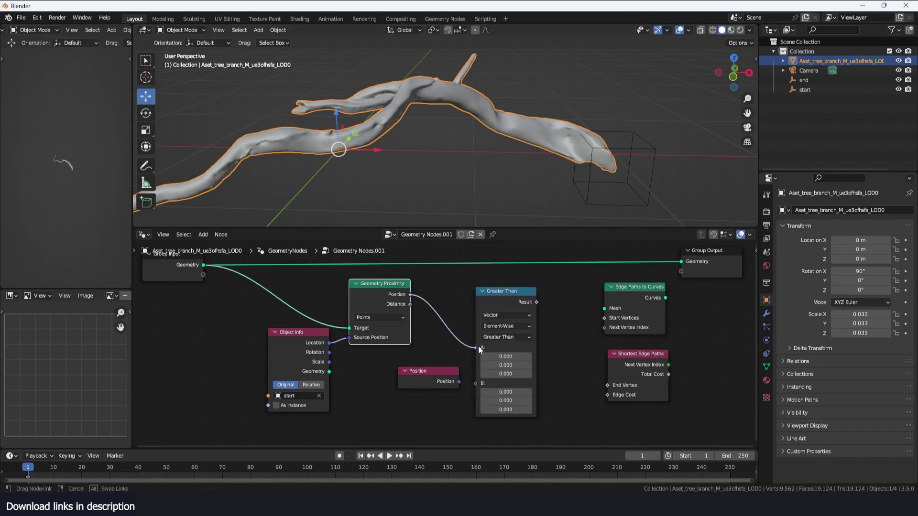
left_click_drag(459, 381, 480, 356)
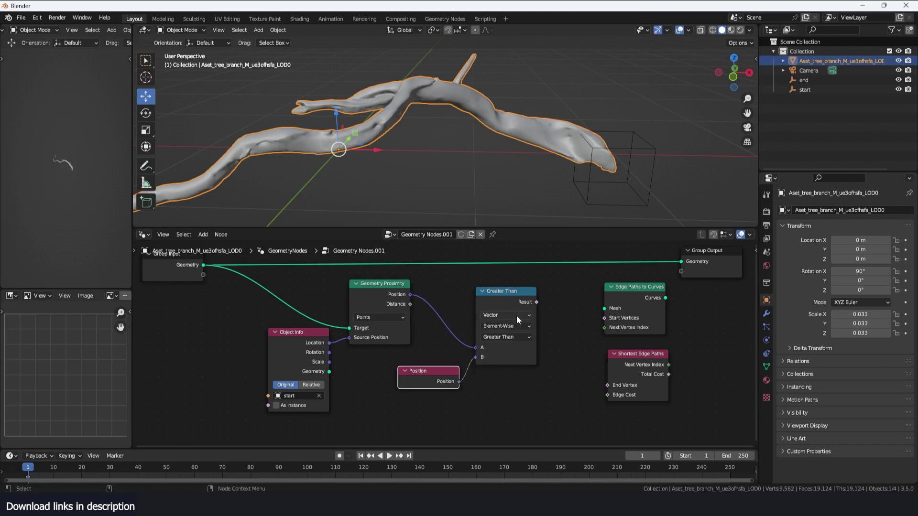
left_click(516, 315)
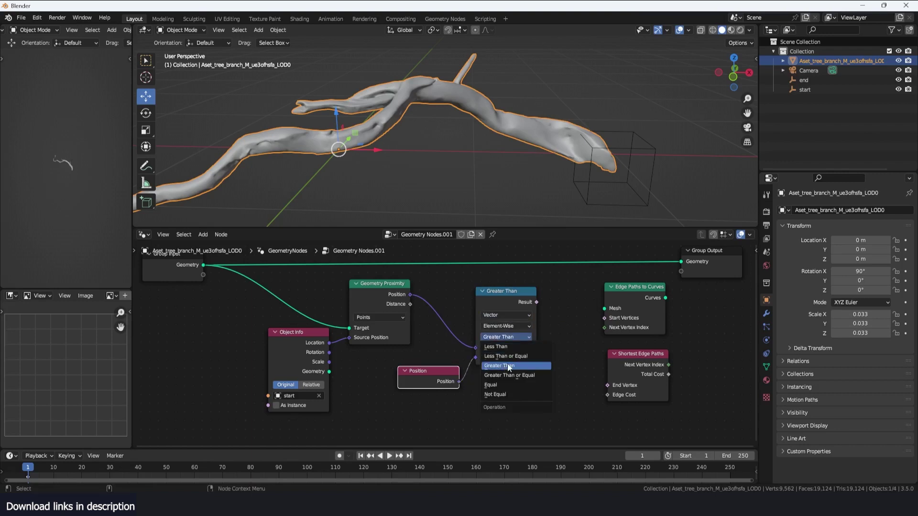
left_click(491, 385)
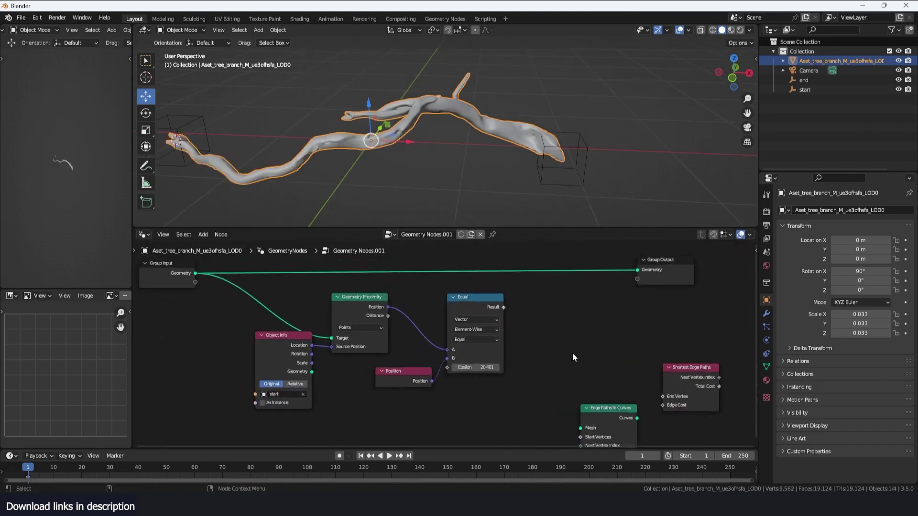
- Add a Delete Geometry node beside the Compare node
scroll(572, 353, "up", 1)
key("shift+a")
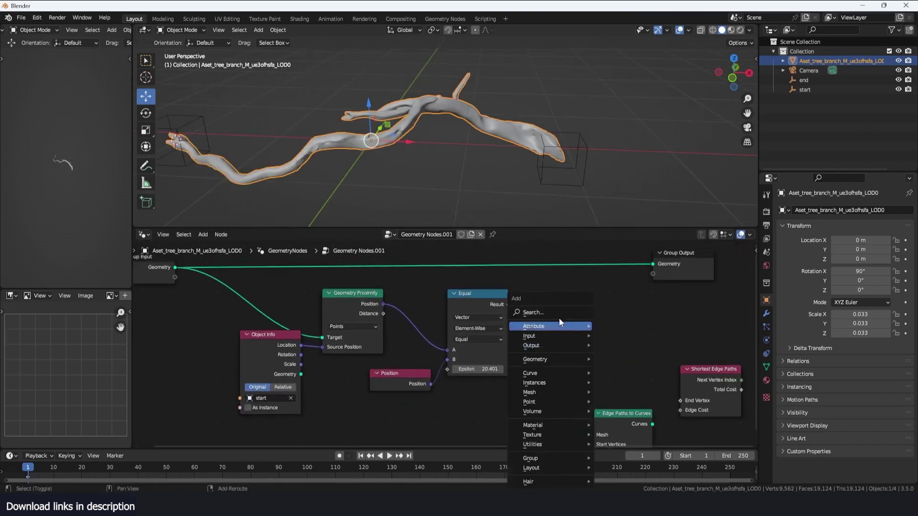
type("dele")
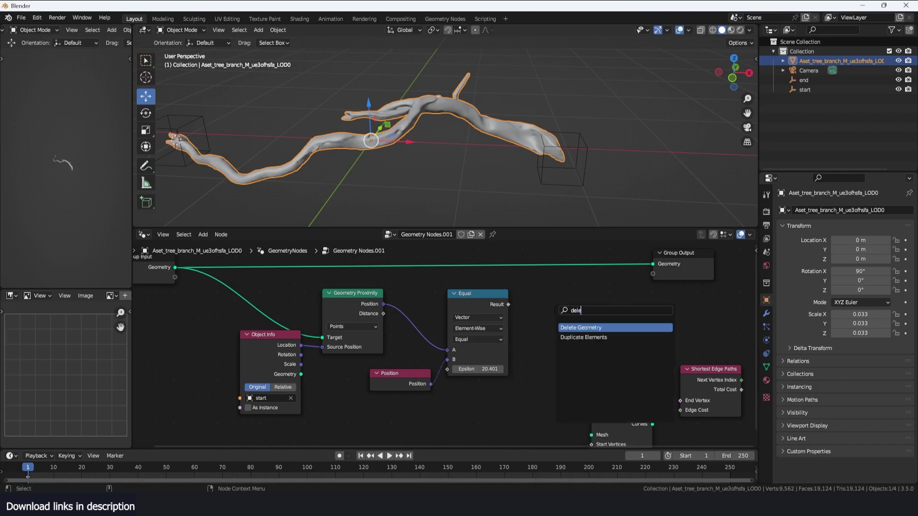
left_click(568, 326)
left_click(575, 312)
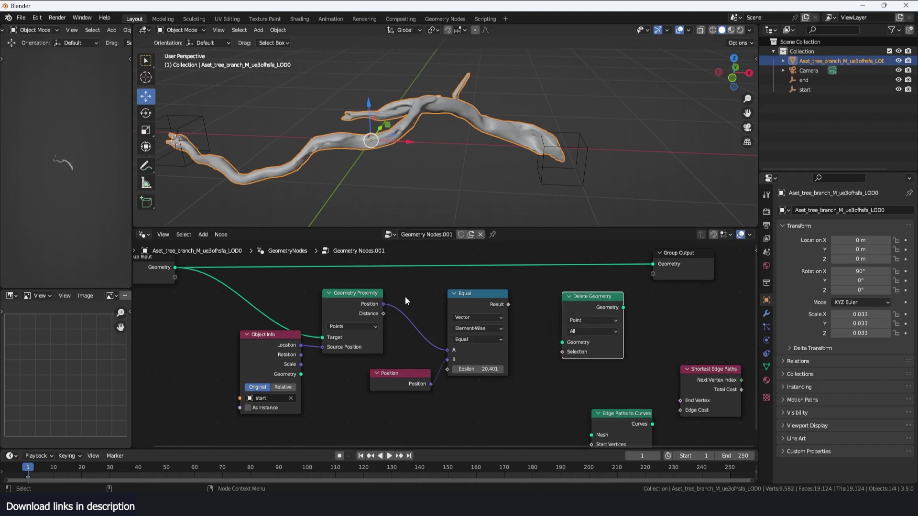
- Link Compare's Result to Delete Geometry's Selection and Group Input's Geometry to its Geometry, then preview the output in a Viewer
left_click_drag(508, 304, 562, 352)
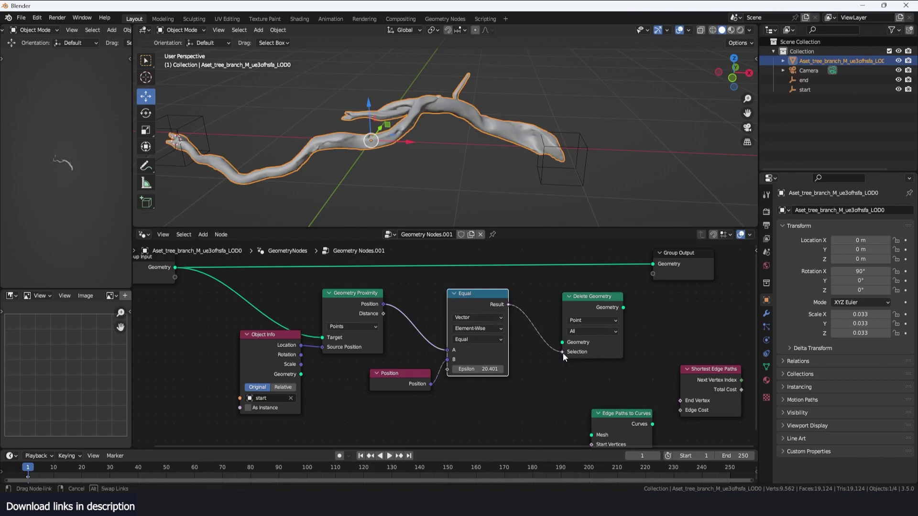
left_click_drag(175, 267, 562, 343)
left_click(592, 305, "ctrl+shift")
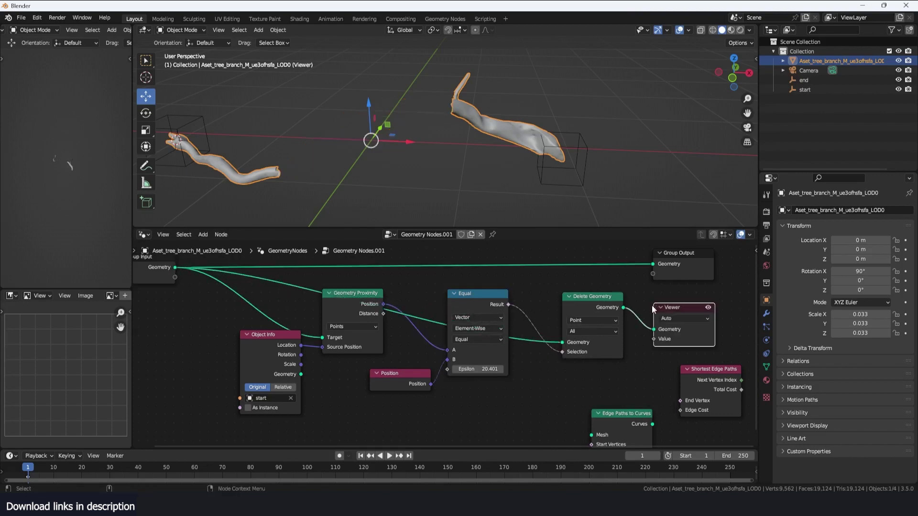
- Set the start empty's Object Info node to Relative and try moving the start empty in the viewport
left_click(284, 387)
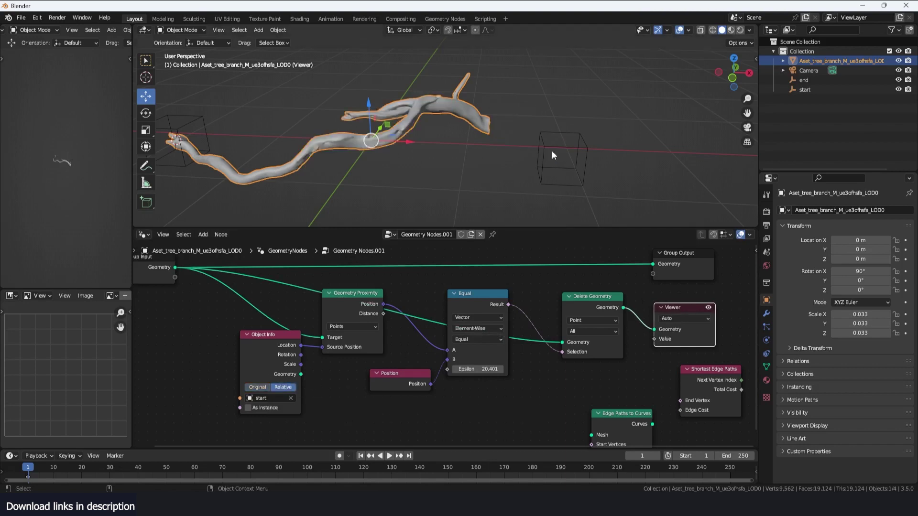
left_click(564, 150)
key("g")
right_click(579, 134)
left_click(514, 125)
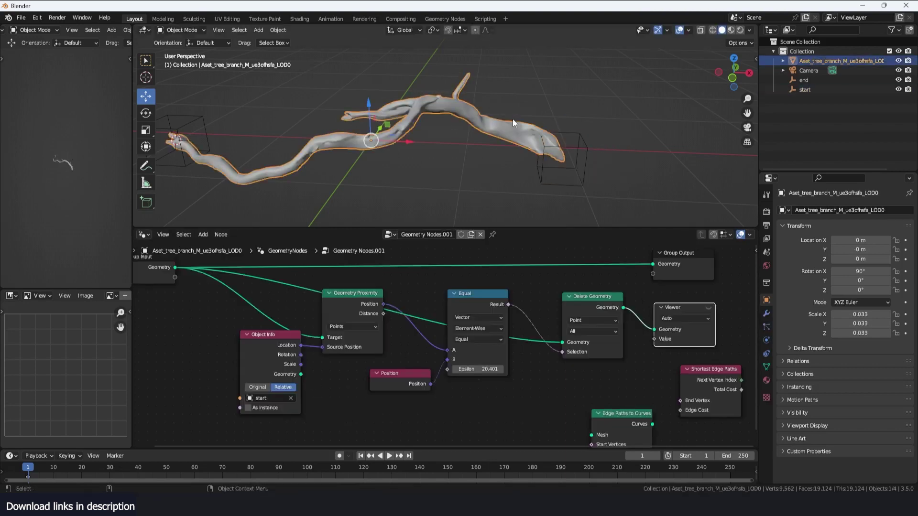
- Pin the node tree and, with the Viewer active, test the closest-point selection by moving the start empty along the branch
left_click(494, 234)
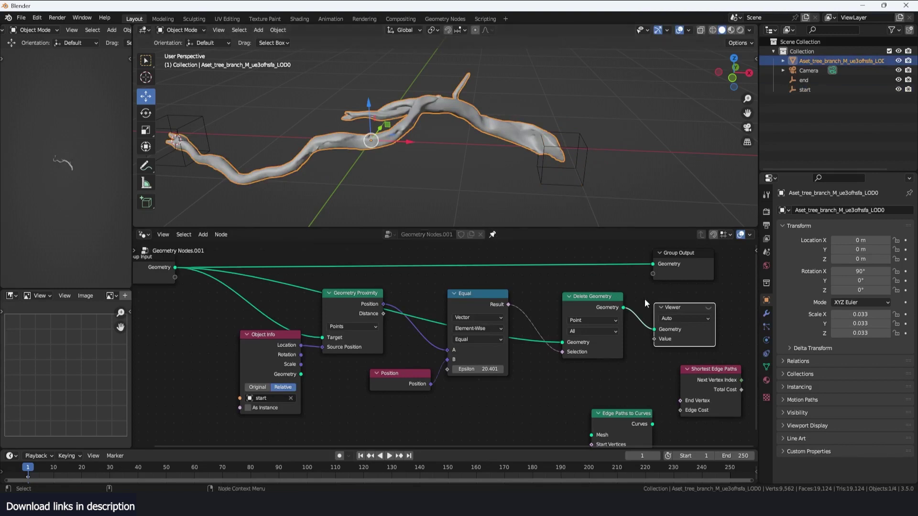
left_click(708, 307)
left_click(558, 145)
key("g")
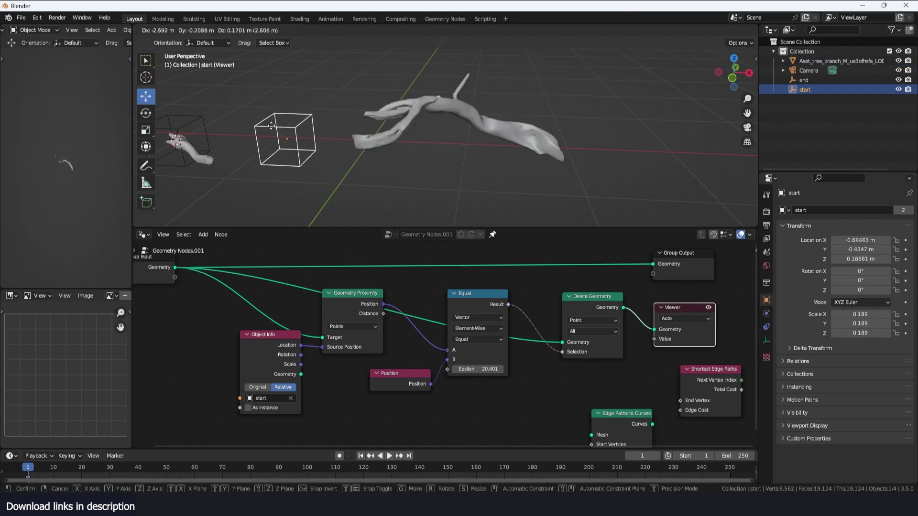
right_click(591, 135)
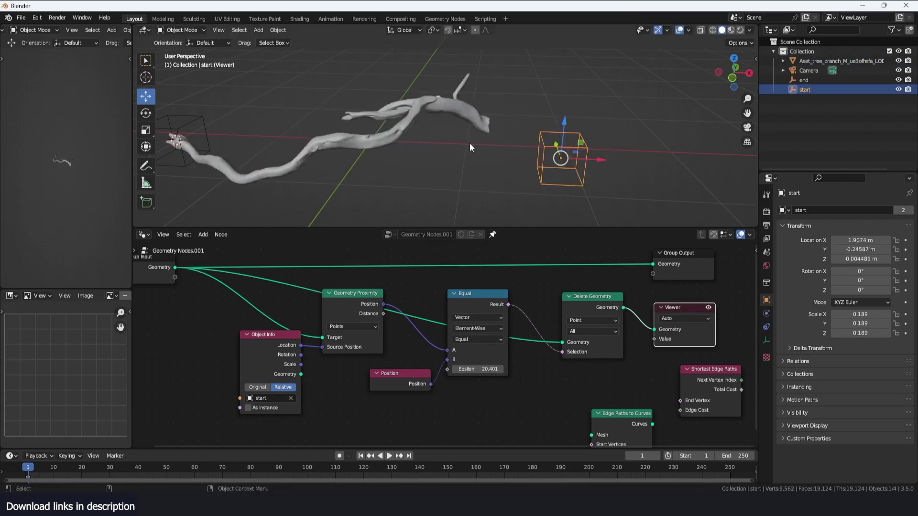
key("g")
right_click(593, 338)
- Remove the temporary Delete Geometry node from the start setup
left_click(607, 300)
key("x")
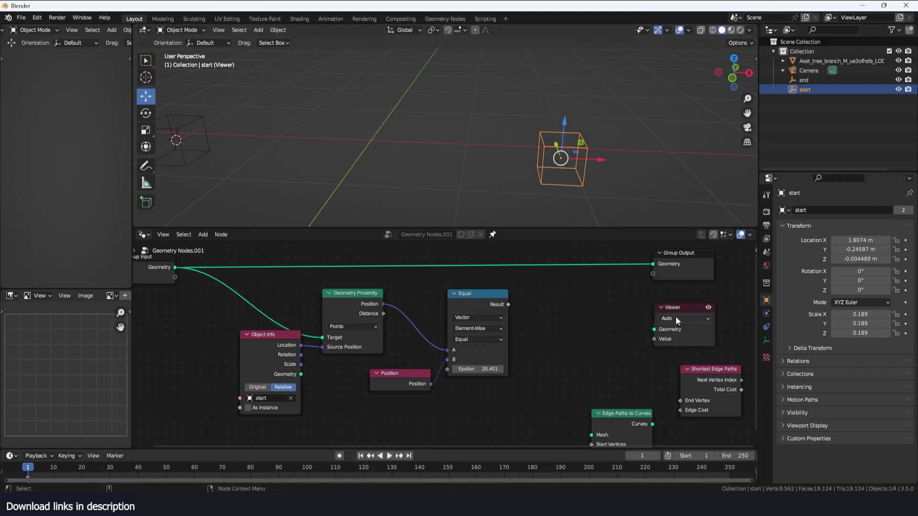
left_click(677, 313)
- Place Edge Paths to Curves beside the Compare node, with Shortest Edge Paths below it
left_click_drag(690, 376, 580, 300)
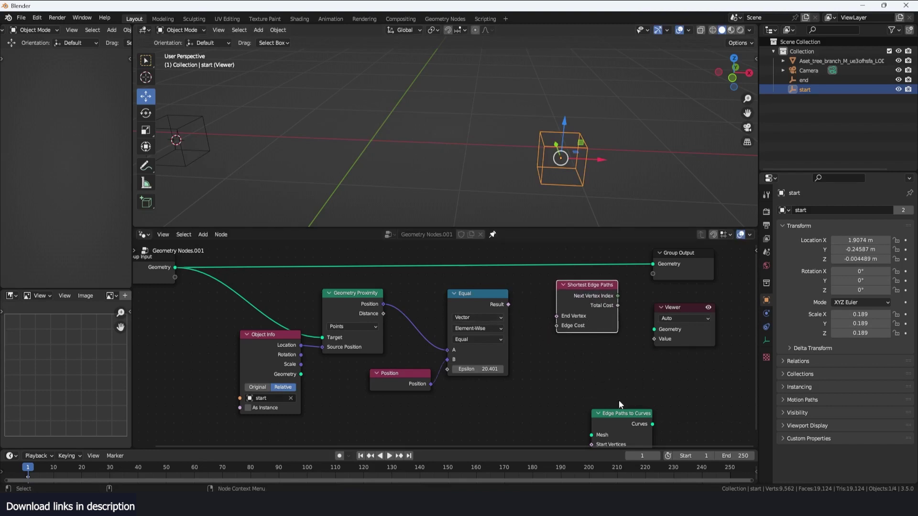
left_click_drag(622, 414, 597, 352)
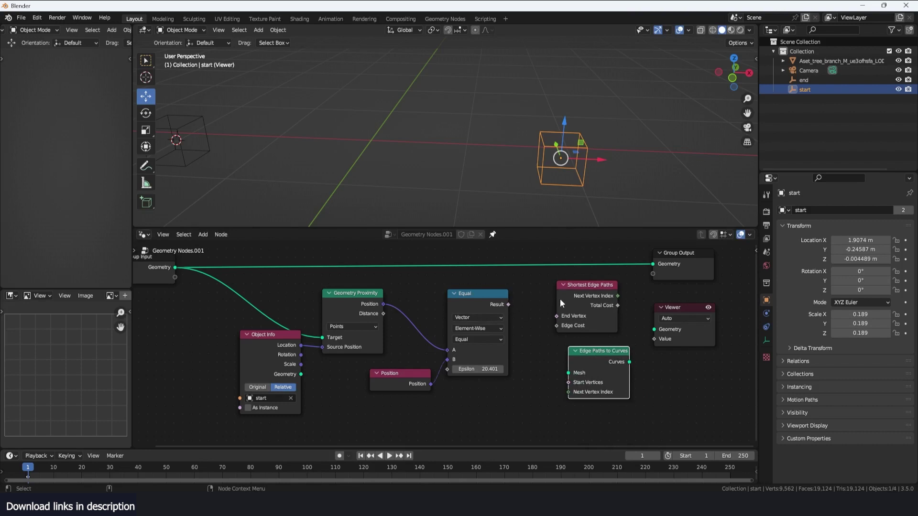
left_click_drag(570, 288, 554, 426)
left_click_drag(592, 355, 581, 288)
- Link Compare's Result to Edge Paths to Curves' Start Vertices and Group Input's Geometry to its Mesh
left_click_drag(509, 303, 558, 309)
scroll(575, 374, "down", 1)
scroll(576, 375, "down", 1)
left_click_drag(545, 409, 566, 352)
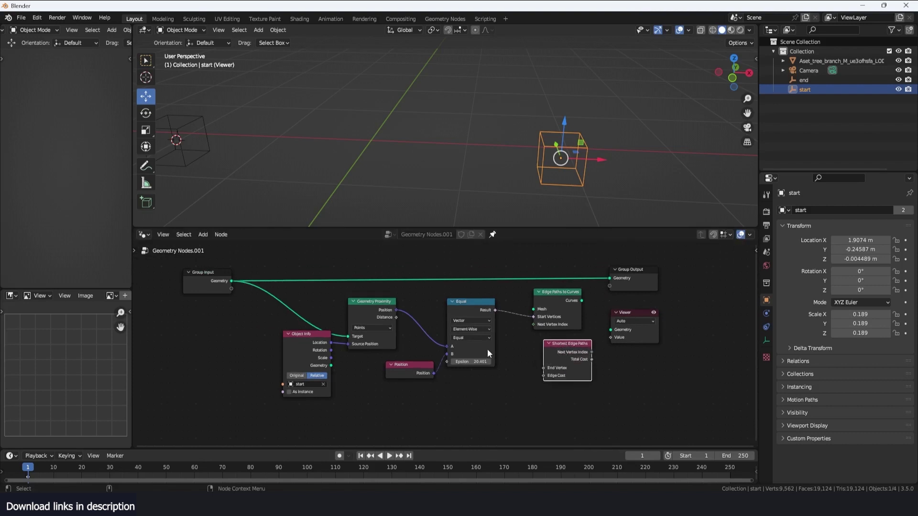
scroll(504, 331, "down", 1)
left_click_drag(247, 286, 539, 311)
scroll(563, 325, "up", 2)
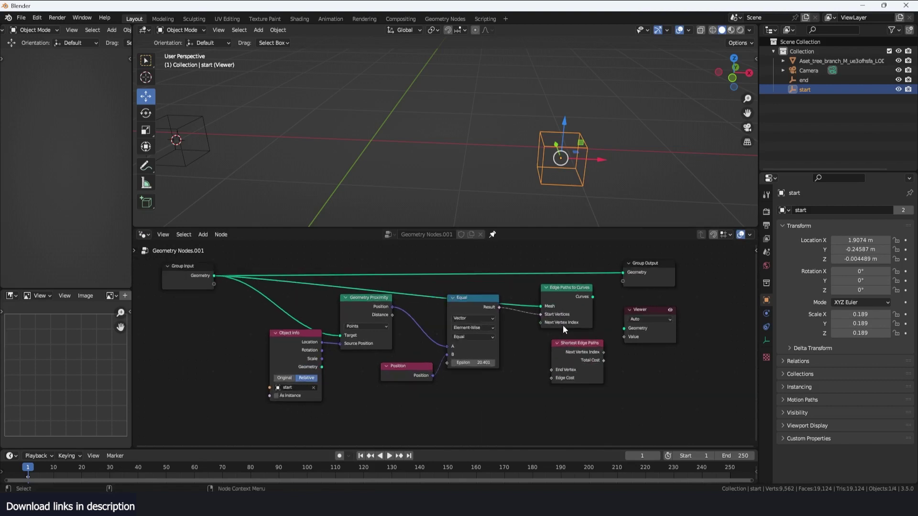
- Connect Edge Paths to Curves' Curves output to Group Output and tidy the spacing of the two edge path nodes
left_click(584, 289, "alt+shift")
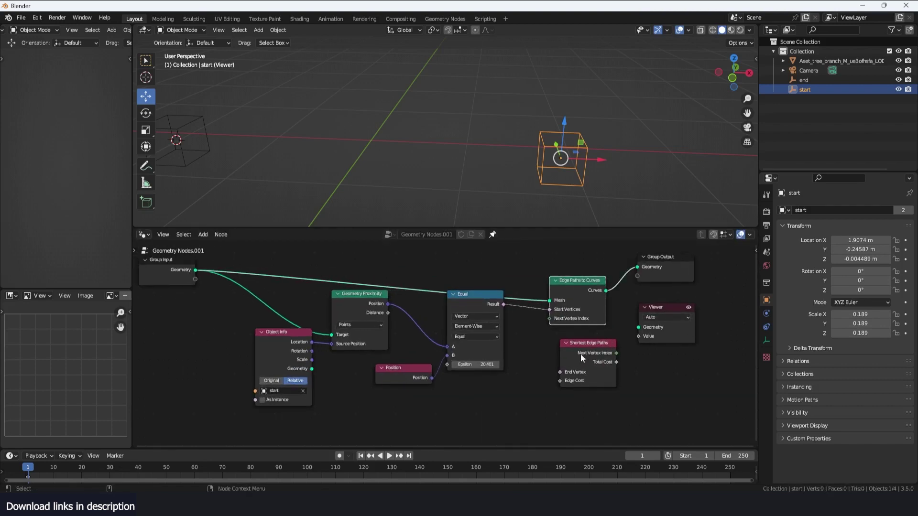
left_click_drag(566, 282, 569, 268)
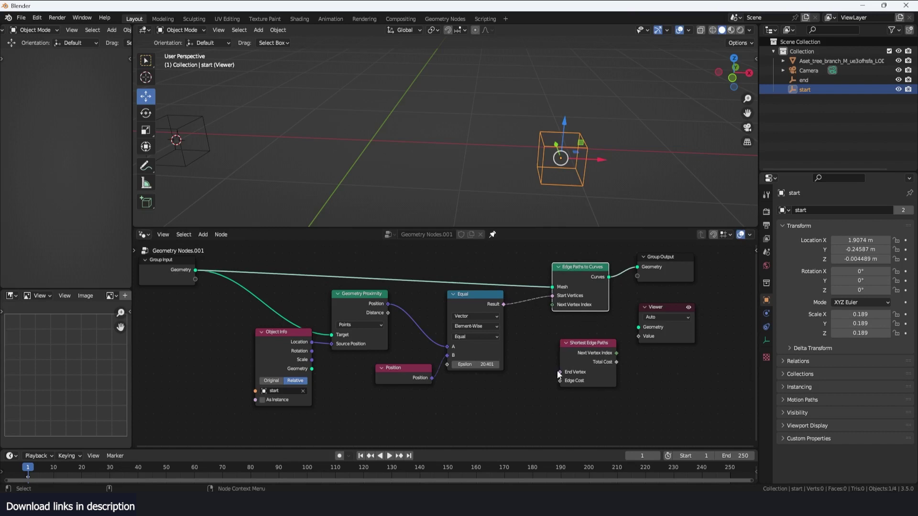
scroll(590, 372, "up", 1)
left_click_drag(621, 364, 610, 369)
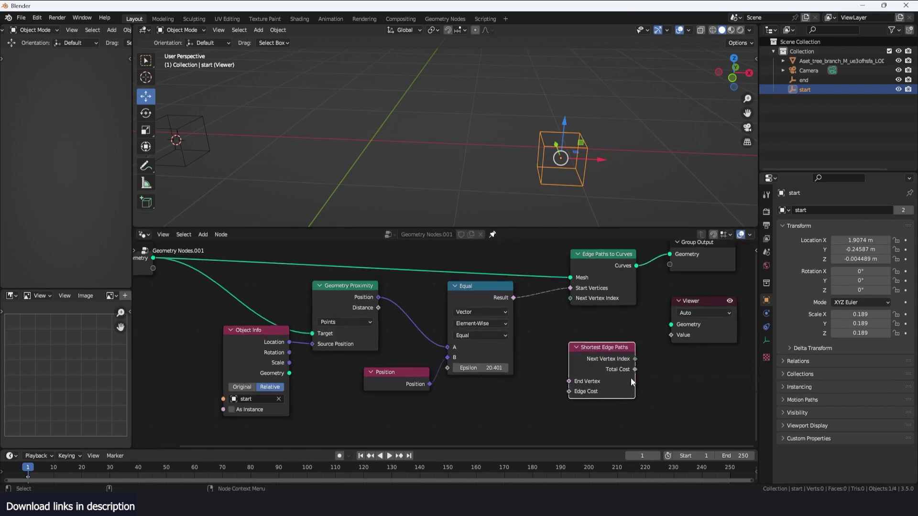
scroll(621, 403, "up", 1)
scroll(576, 341, "down", 2)
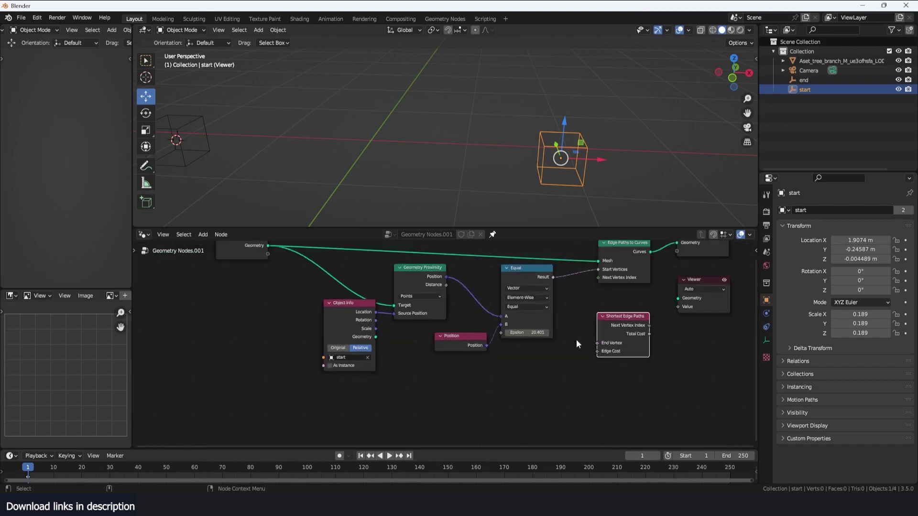
- Duplicate the Object Info, Geometry Proximity, Position and Compare nodes and place the copies below the originals
left_click_drag(349, 313, 307, 310)
middle_click_drag(469, 195, 522, 225)
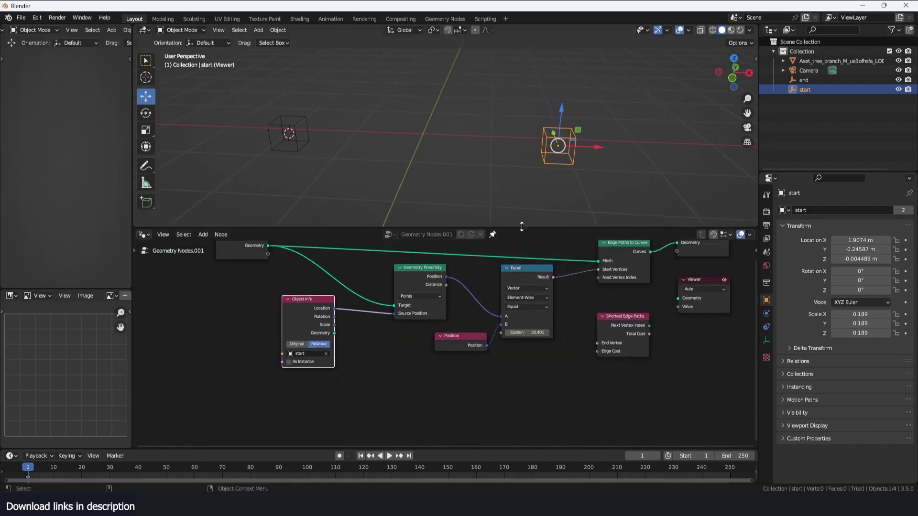
scroll(646, 336, "up", 1)
scroll(554, 364, "down", 1)
left_click_drag(544, 379, 309, 286)
middle_click_drag(452, 381, 448, 334)
key("shift+d")
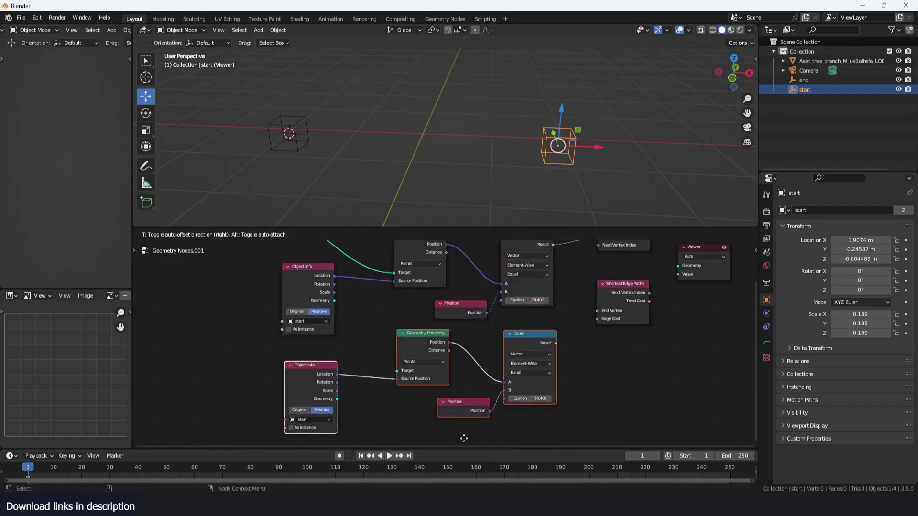
left_click(464, 444)
- Link Group Input's Geometry to the duplicated Geometry Proximity node's Target
scroll(467, 358, "down", 1)
scroll(475, 337, "down", 2)
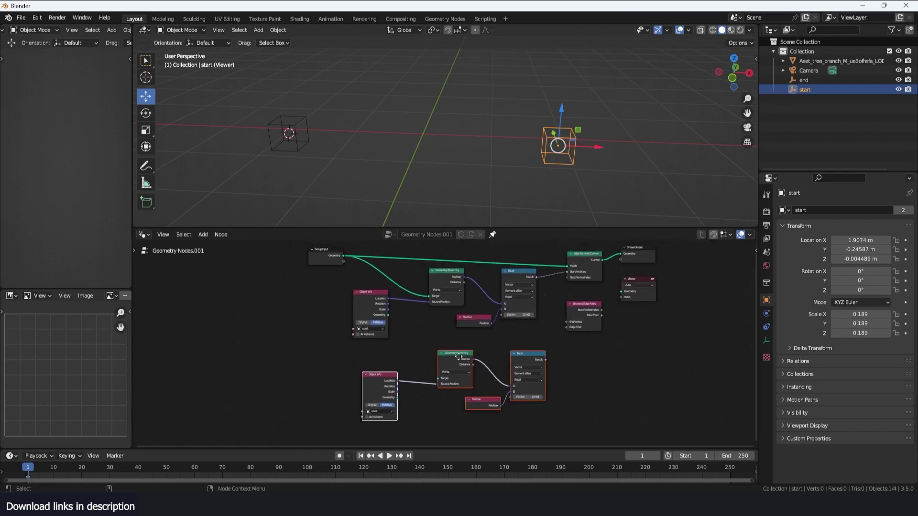
left_click_drag(340, 254, 438, 378)
scroll(468, 352, "up", 2)
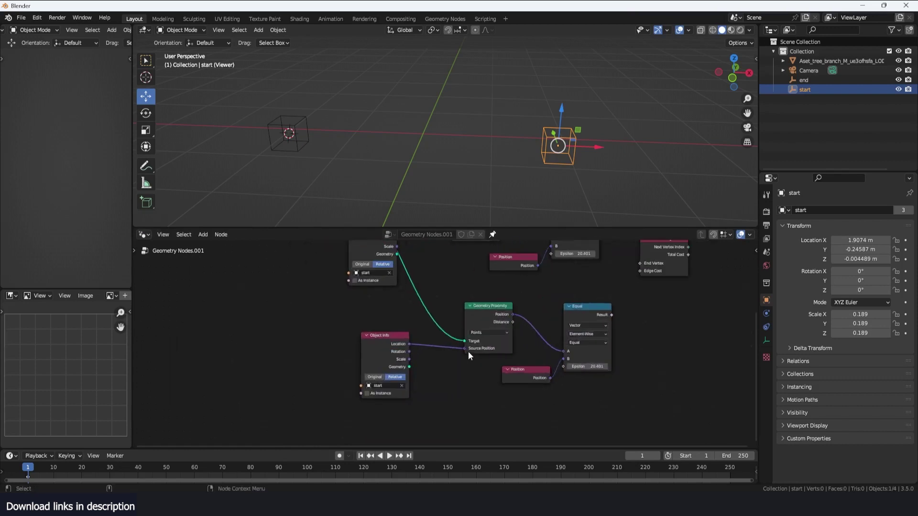
- Replace the object in the duplicated Object Info node with the end empty, sampled from the viewport
left_click(401, 385)
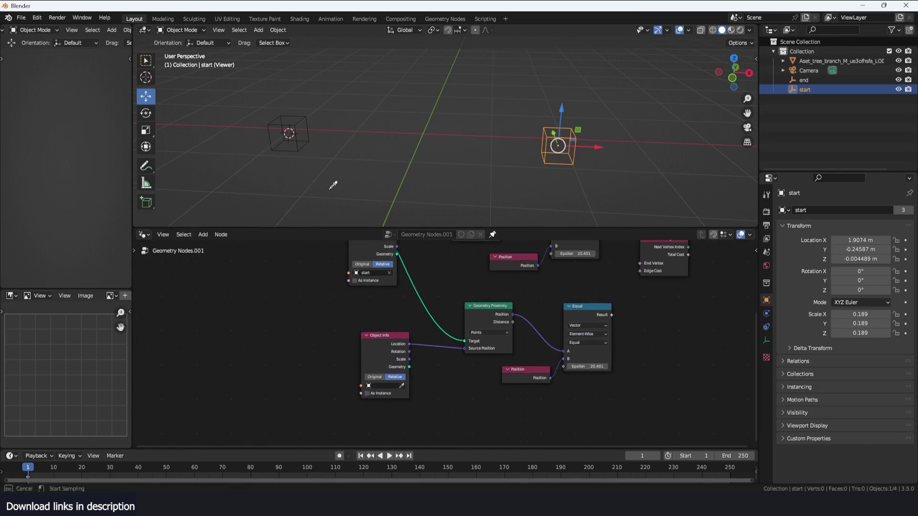
left_click(297, 137)
scroll(531, 325, "up", 1)
middle_click_drag(562, 312, 492, 349)
scroll(486, 328, "down", 4)
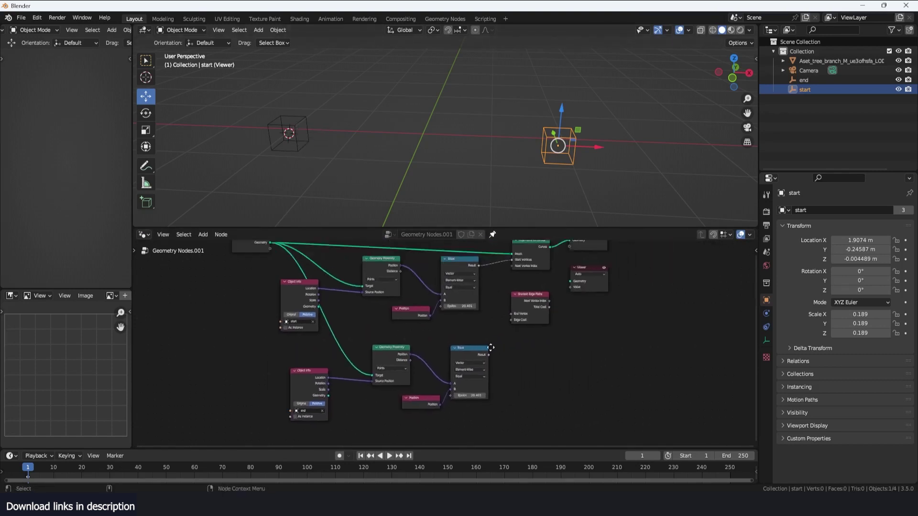
scroll(492, 349, "up", 2)
middle_click_drag(607, 365, 563, 395)
- Add a Delete Geometry node beside the duplicated Compare node and connect its output to Group Output
key("shift+a")
left_click(544, 311)
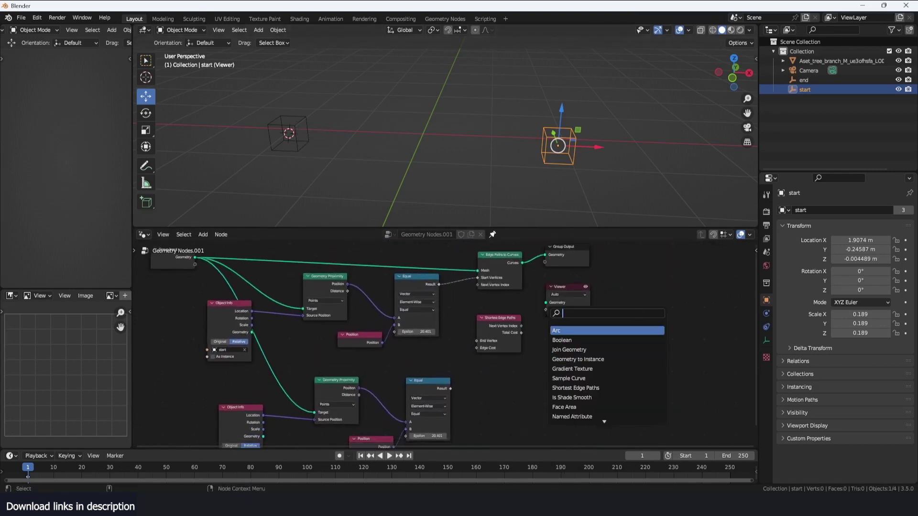
type("del")
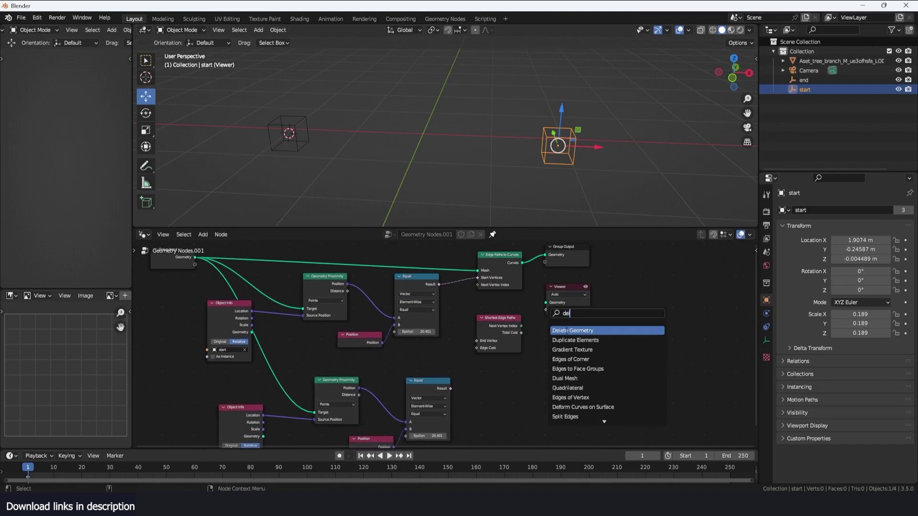
left_click(567, 331)
left_click(522, 395)
left_click(533, 380, "ctrl+shift")
middle_click_drag(518, 371, 535, 303)
scroll(536, 302, "up", 2)
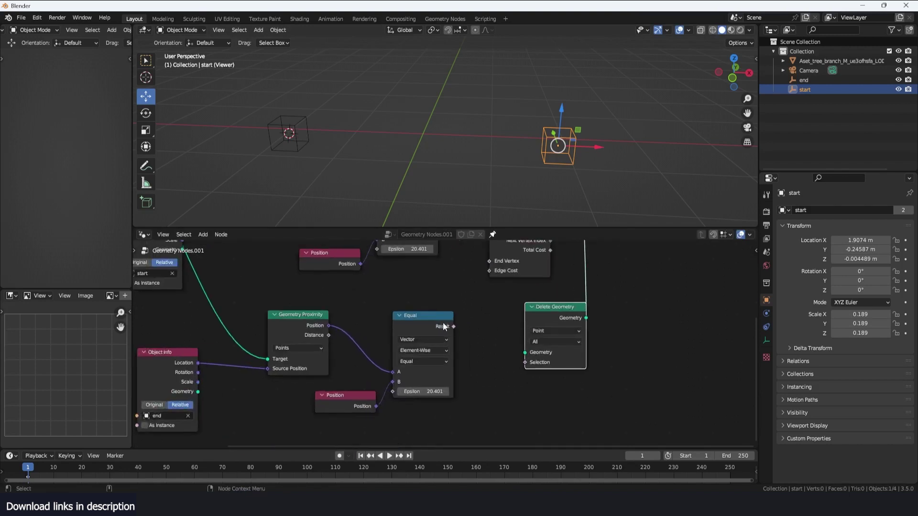
- Link the duplicated Compare's Result to Delete Geometry's Selection and Group Input's Geometry to its Geometry
left_click_drag(453, 327, 525, 362)
scroll(403, 315, "down", 3)
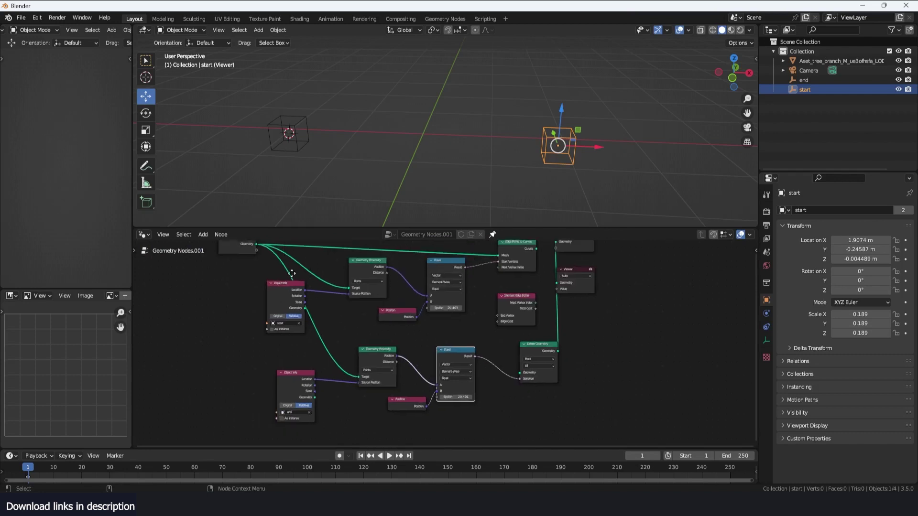
middle_click_drag(291, 273, 300, 288)
left_click_drag(265, 258, 529, 386)
middle_click_drag(487, 379, 525, 338)
scroll(526, 338, "up", 3)
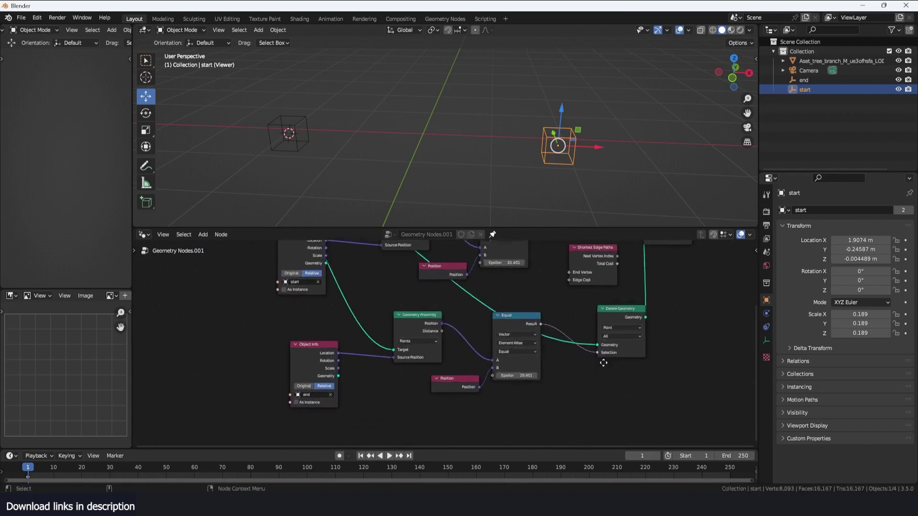
middle_click_drag(602, 362, 509, 405)
- Preview the Delete Geometry output in the Viewer and check the closest-point selection with the end empty
left_click(532, 361, "ctrl+shift")
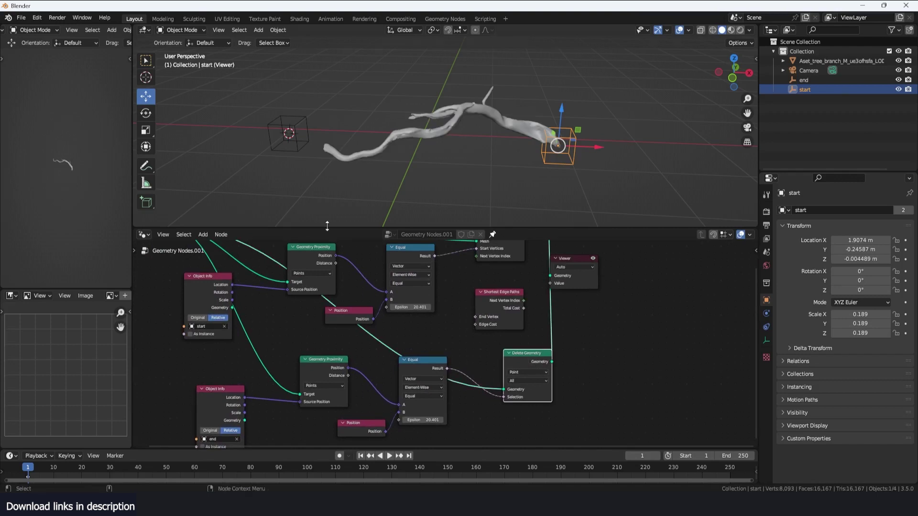
left_click(300, 139)
key("g")
left_click(301, 140)
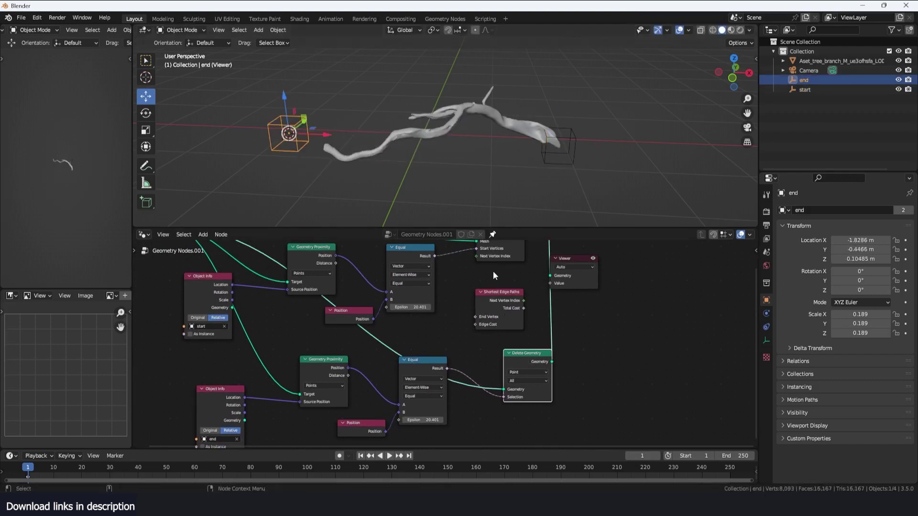
- Remove the Delete Geometry node from the end setup while keeping its links reconnected
scroll(492, 271, "down", 2)
scroll(512, 324, "up", 1)
scroll(512, 323, "up", 2)
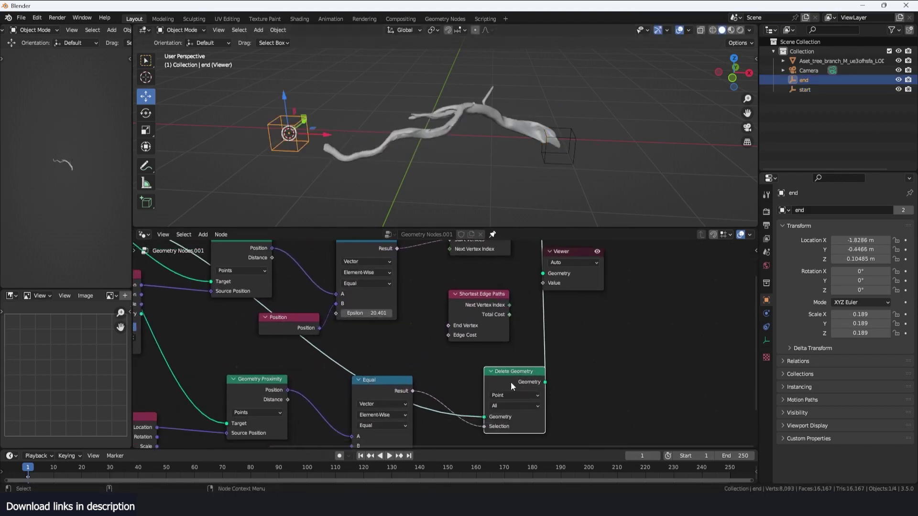
key("ctrl+x")
- Link the duplicated Compare node's Result to Shortest Edge Paths' End Vertex
middle_click_drag(442, 376, 440, 386)
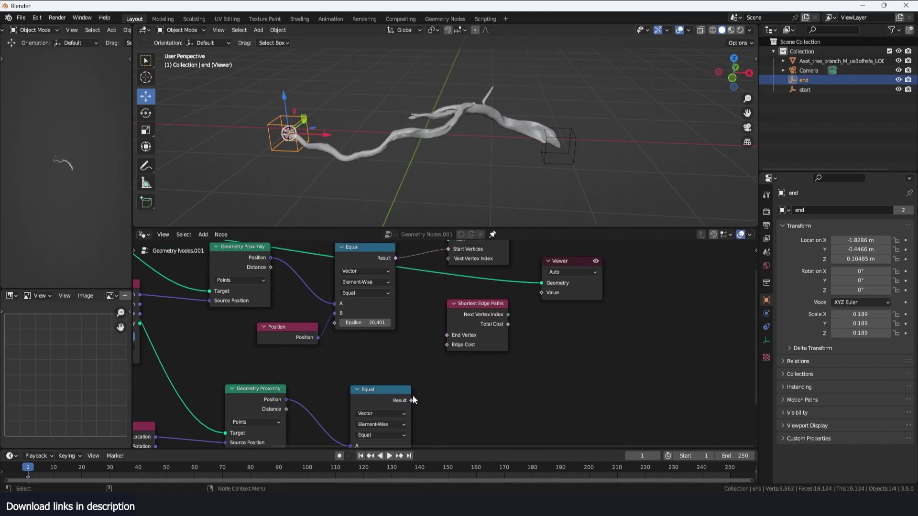
left_click_drag(411, 400, 445, 339)
middle_click_drag(449, 338, 448, 384)
scroll(505, 364, "up", 1)
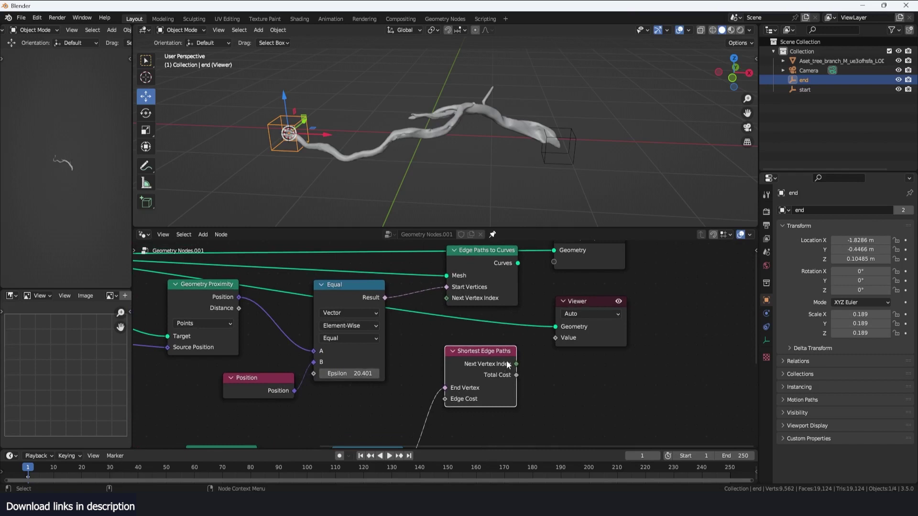
- Link Shortest Edge Paths' Next Vertex Index to the Next Vertex Index input of Edge Paths to Curves
left_click_drag(515, 363, 446, 299)
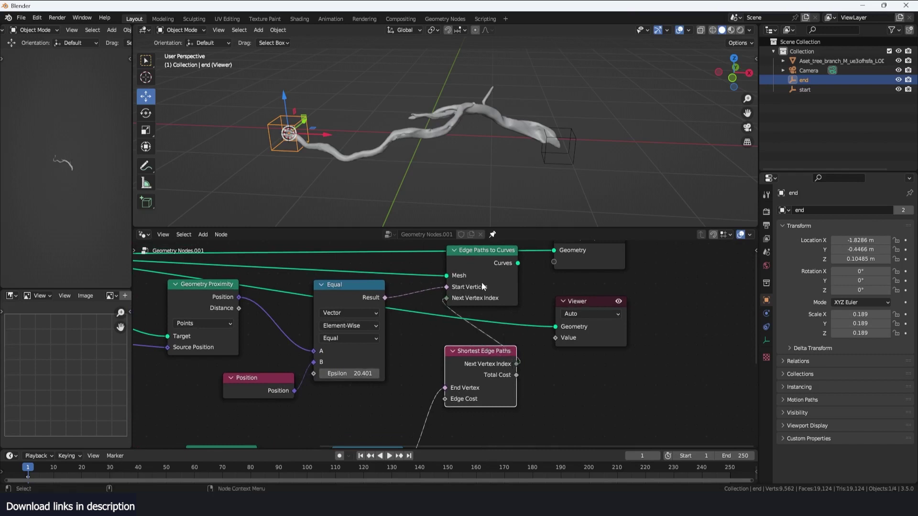
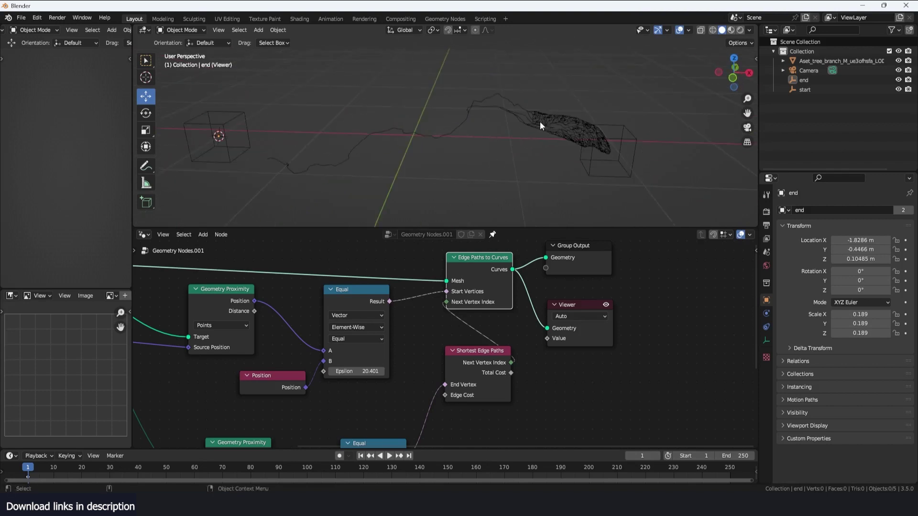
- Test moving the start empty and examine the generated path curves along the branch from several angles
left_click(599, 121)
left_click(628, 131)
key("g")
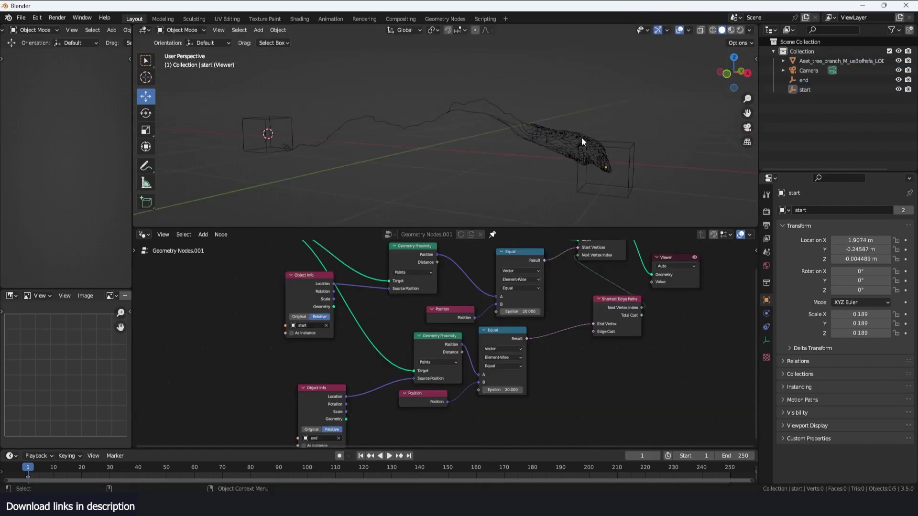
mouse_move(582, 142)
middle_mouse_down()
mouse_move(575, 128)
mouse_move(549, 134)
mouse_move(587, 134)
mouse_move(587, 153)
middle_mouse_up()
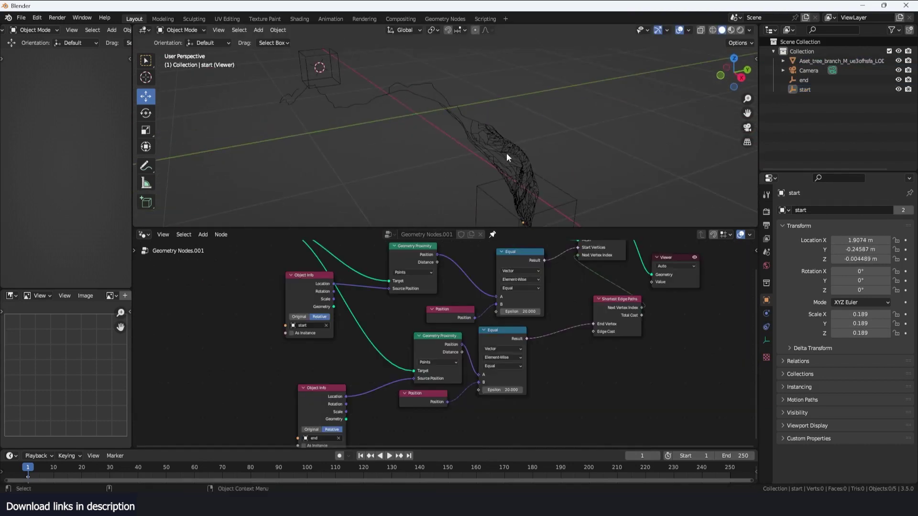
middle_click_drag(506, 153, 551, 154)
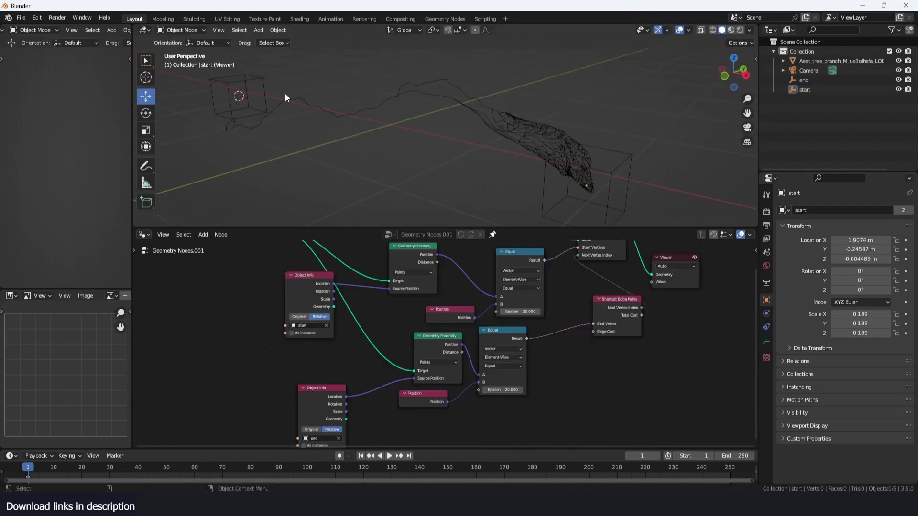
middle_click_drag(497, 122, 547, 158)
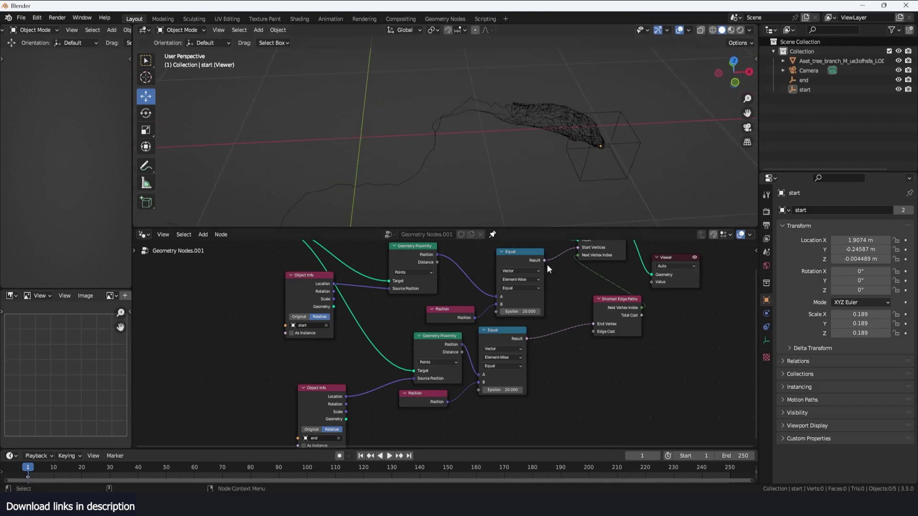
middle_click_drag(532, 219, 510, 213)
scroll(556, 285, "up", 3)
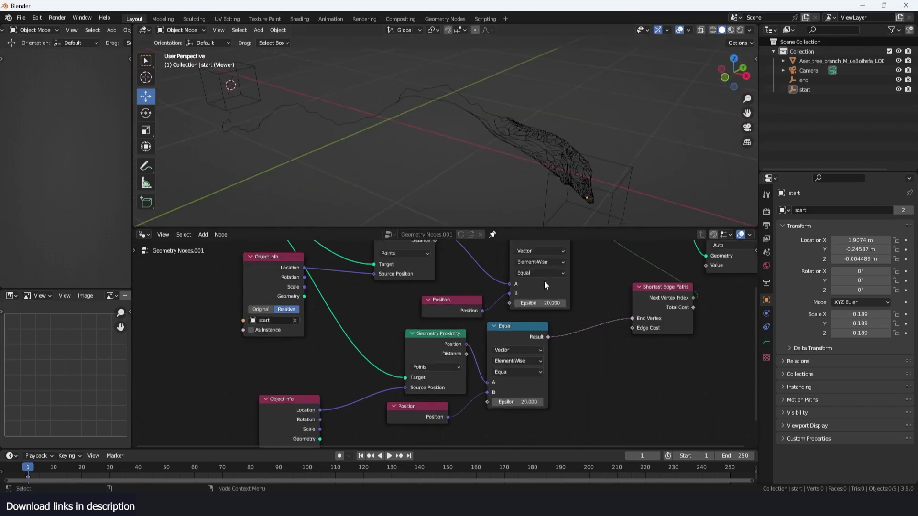
middle_click_drag(516, 305, 433, 311)
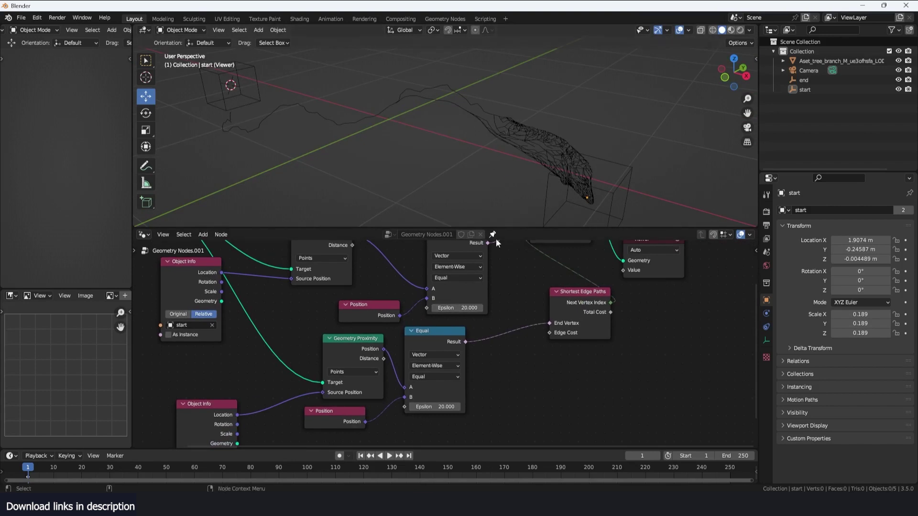
scroll(572, 167, "down", 3)
left_click(529, 170)
middle_click_drag(529, 170, 568, 179)
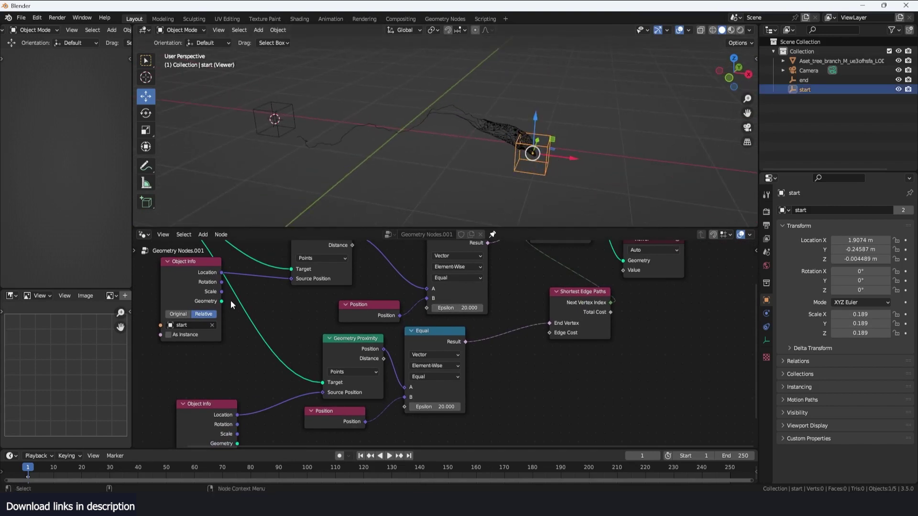
- Set Epsilon to 0.001 on both the start and end Compare nodes
scroll(230, 304, "down", 1)
middle_click_drag(231, 304, 362, 311)
scroll(409, 287, "up", 2)
middle_click_drag(576, 337, 533, 339)
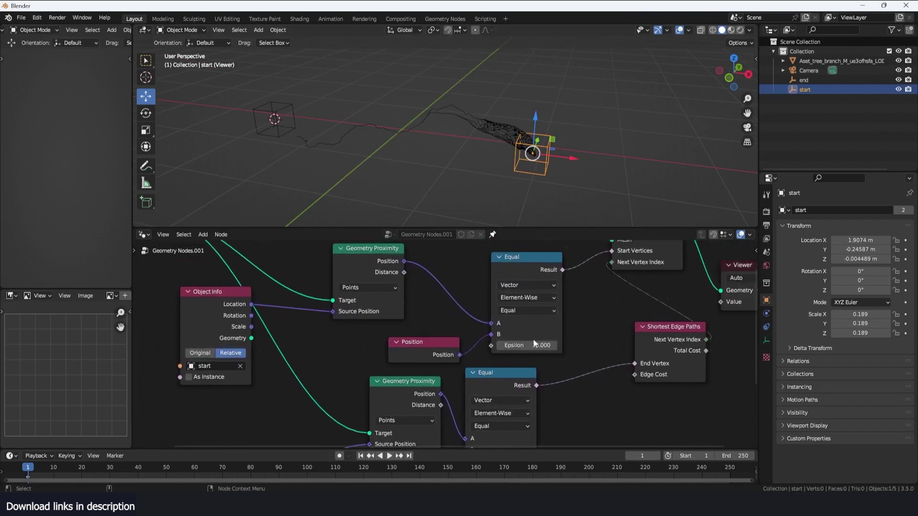
left_click(540, 346)
type(".001")
key("Return")
middle_click_drag(577, 383, 592, 325)
left_click(527, 405)
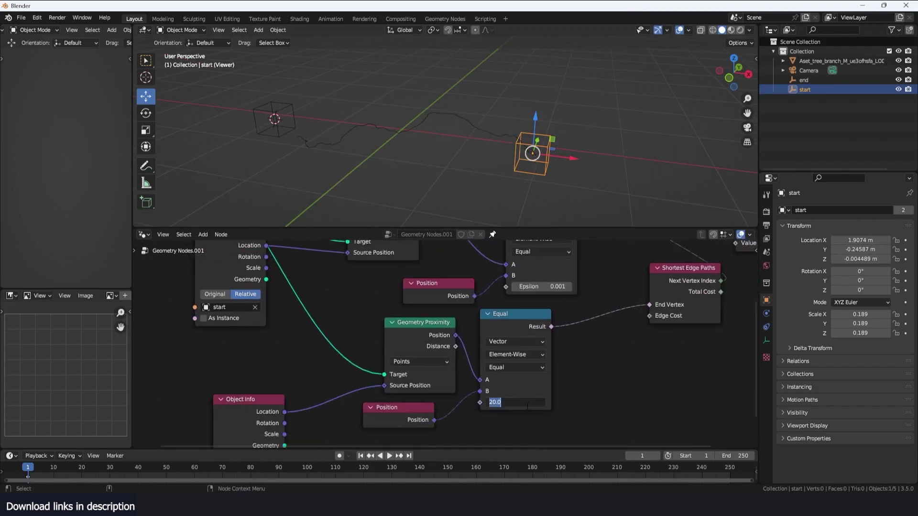
type(".001")
key("Return")
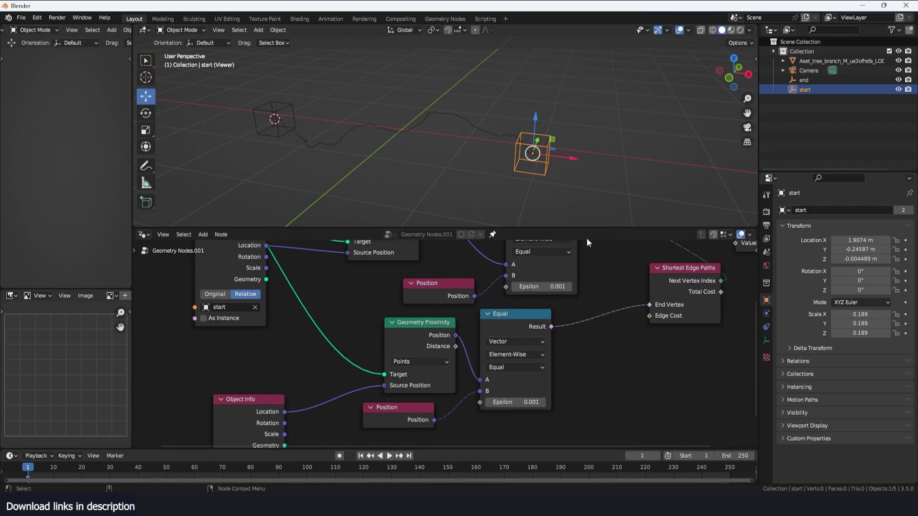
- Try moving the start empty along the branch to test how the path curve follows it
left_click(598, 171)
left_click(549, 154)
key("g")
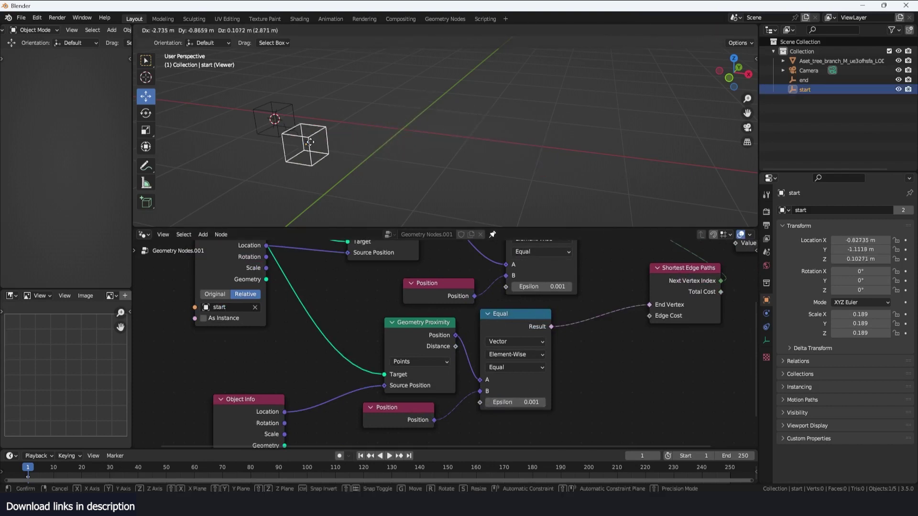
left_click(564, 140)
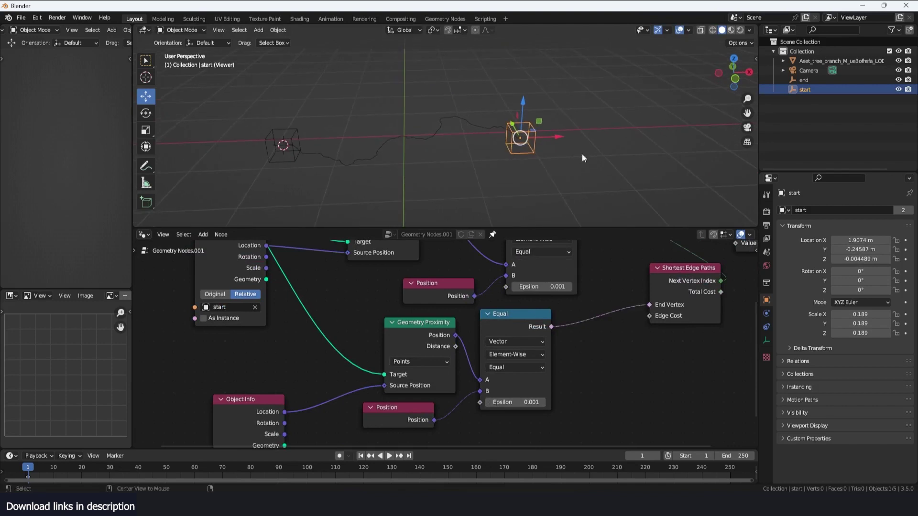
left_click(581, 153)
middle_click_drag(581, 153, 335, 151)
middle_click_drag(523, 162, 465, 146)
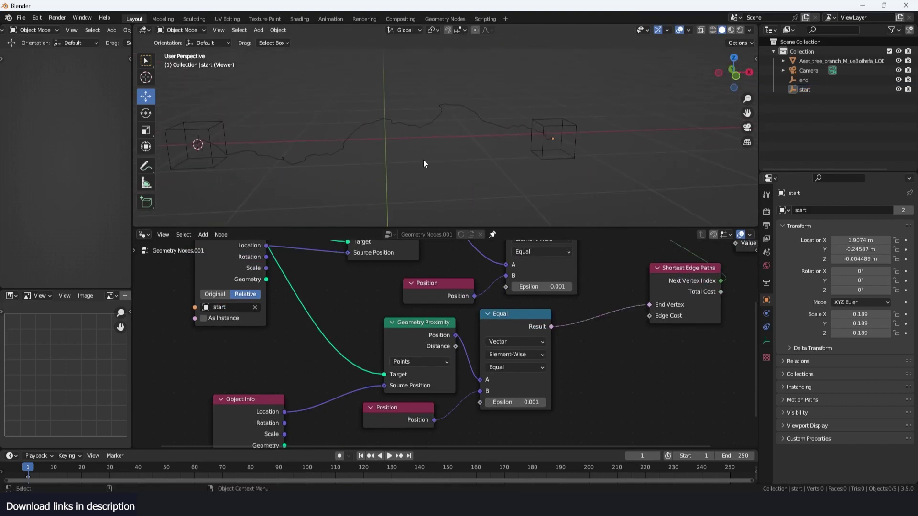
scroll(598, 377, "down", 3)
scroll(508, 362, "up", 4)
middle_click_drag(598, 378, 536, 345)
scroll(514, 341, "down", 1)
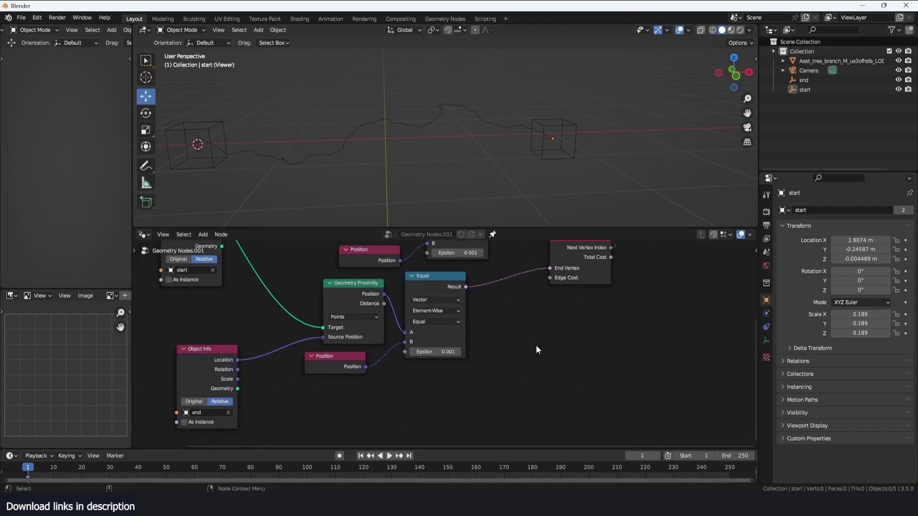
key("shift+a")
key("Escape")
middle_click_drag(290, 326, 340, 340)
scroll(258, 267, "down", 2)
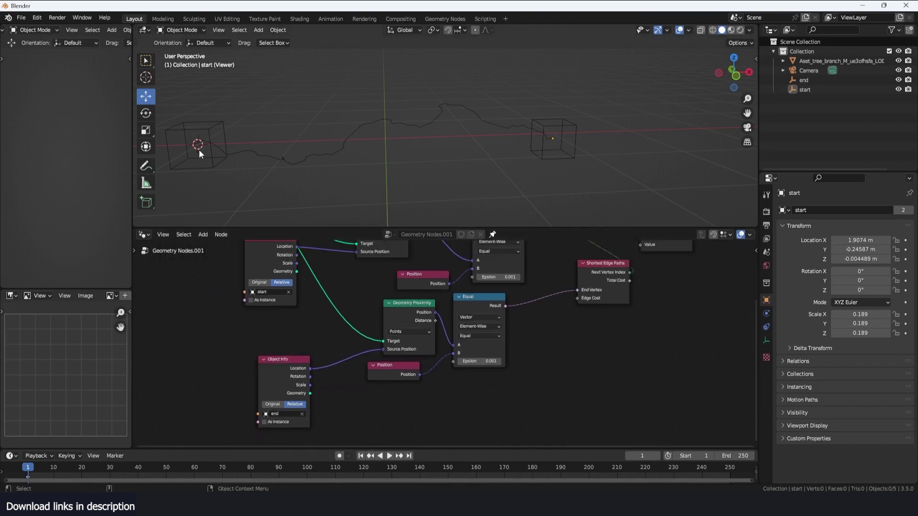
- Add an Edge Vertices node and place it below the end setup's Compare node
middle_click_drag(495, 369, 512, 340)
key("shift+a")
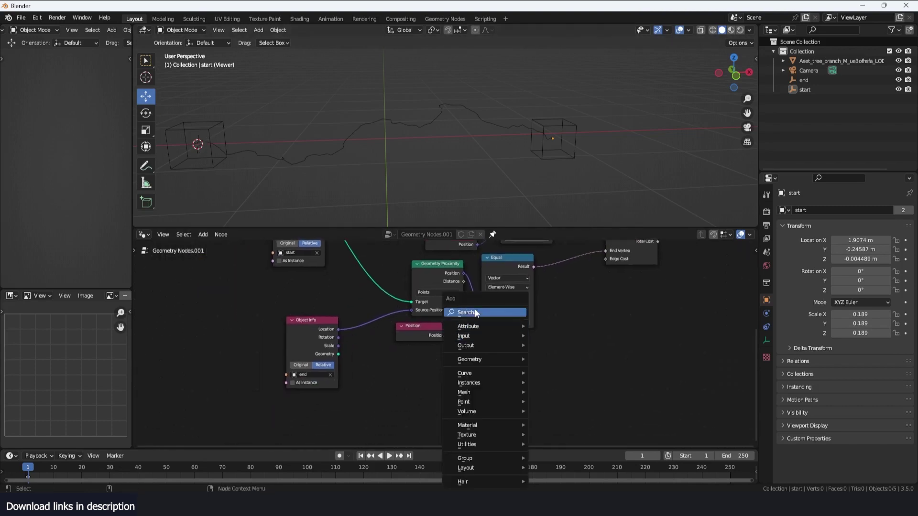
left_click(474, 309)
type("edge")
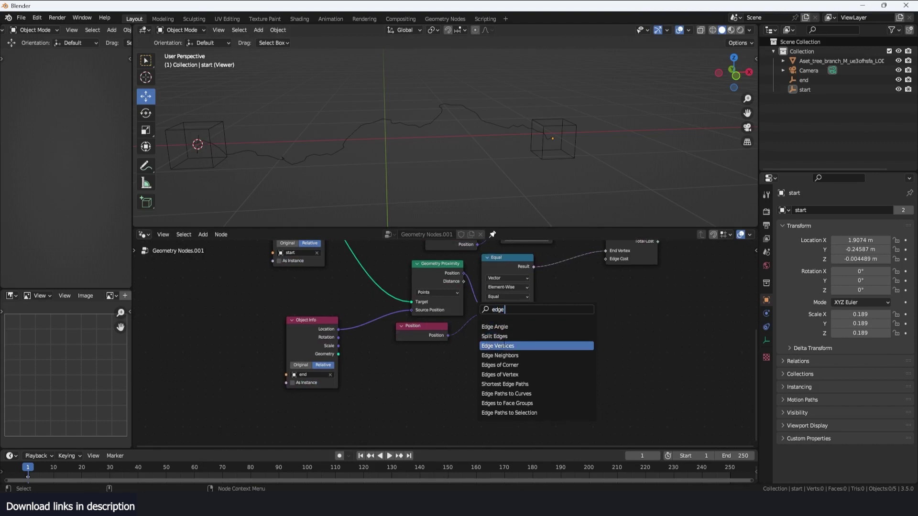
left_click(498, 345)
left_click(525, 389)
scroll(526, 389, "up", 2)
left_click_drag(508, 384, 491, 385)
- Add a Vector Math node and place it beside the Edge Vertices node
key("shift+a")
left_click(556, 314)
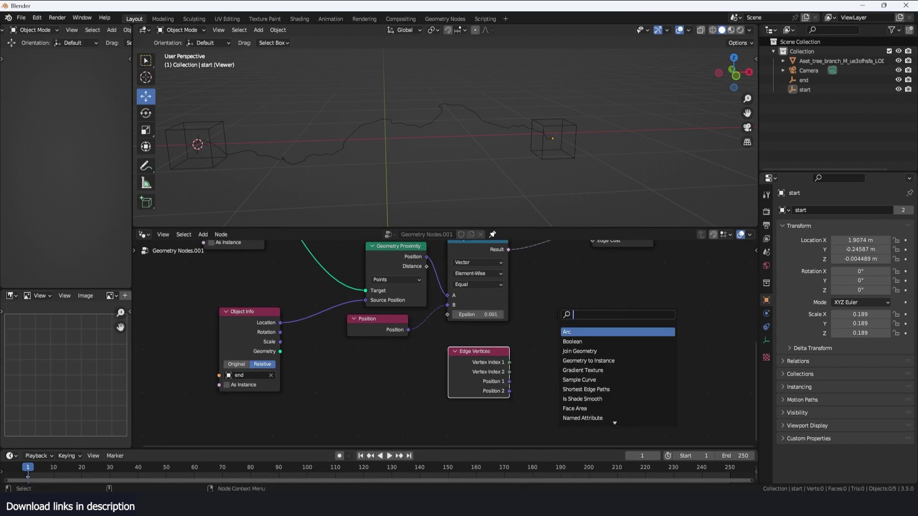
type("ve")
left_click(592, 341)
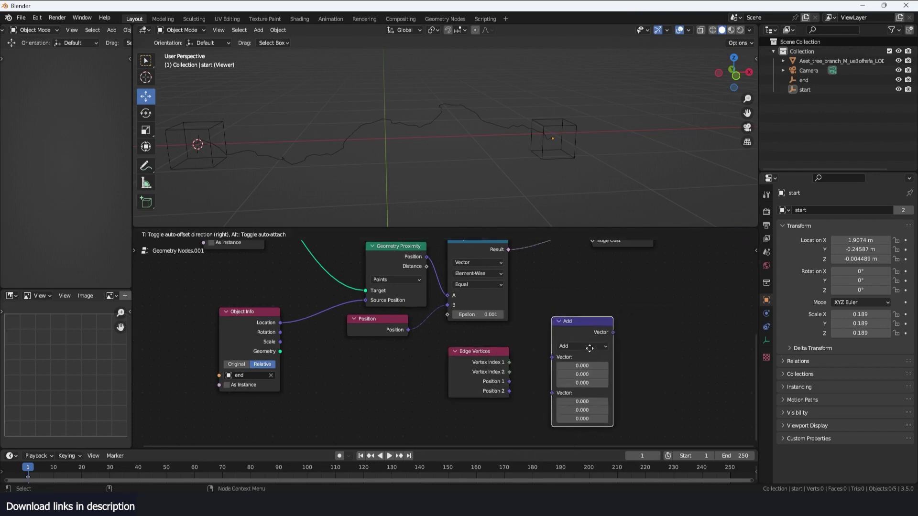
left_click(590, 349)
- Link Edge Vertices' Position 1 and Position 2 to the two Vector inputs of the Vector Math node
left_click_drag(509, 381, 552, 357)
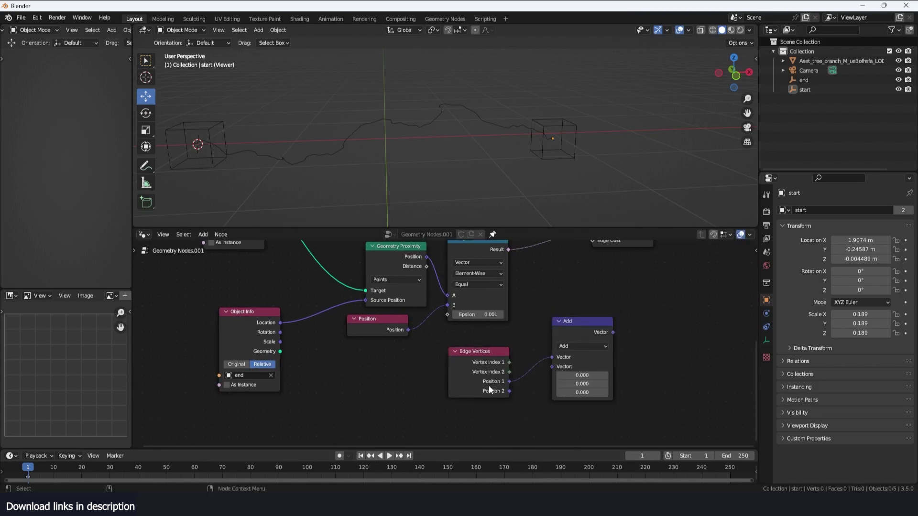
left_click_drag(514, 389, 556, 366)
left_click(520, 383)
left_click_drag(511, 391, 554, 367)
- Set the Vector Math operation to Distance and link its Value to Shortest Edge Paths' Edge Cost
left_click(578, 347)
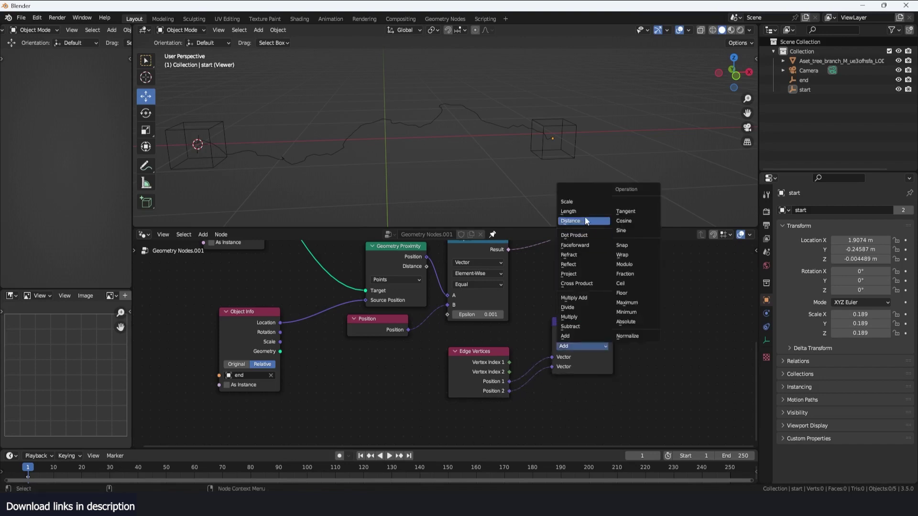
left_click(586, 220)
middle_click_drag(608, 340, 568, 403)
left_click_drag(572, 394, 559, 303)
- Try moving the start empty toward the end empty to test the distance-weighted path
middle_click_drag(494, 151, 451, 147)
left_click(485, 129)
middle_click_drag(490, 119, 500, 149)
left_click(654, 135)
key("g")
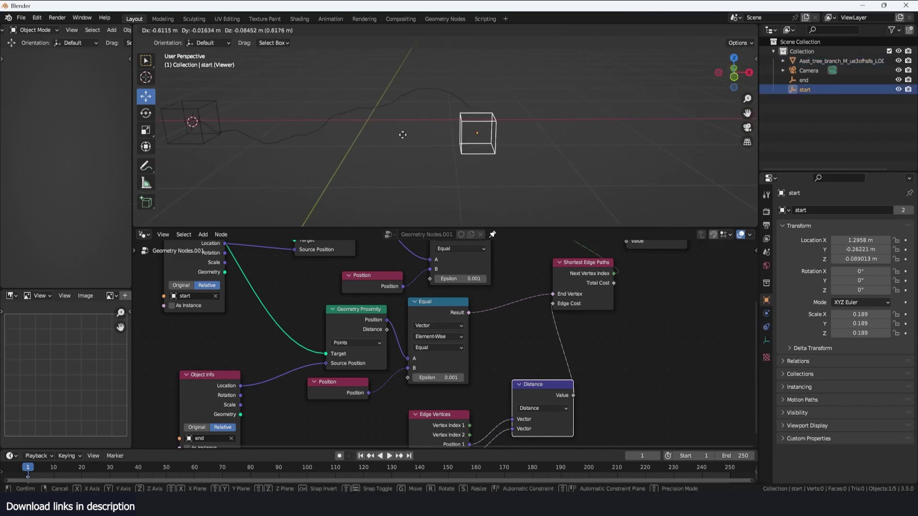
right_click(253, 100)
scroll(440, 128, "down", 2)
key("g")
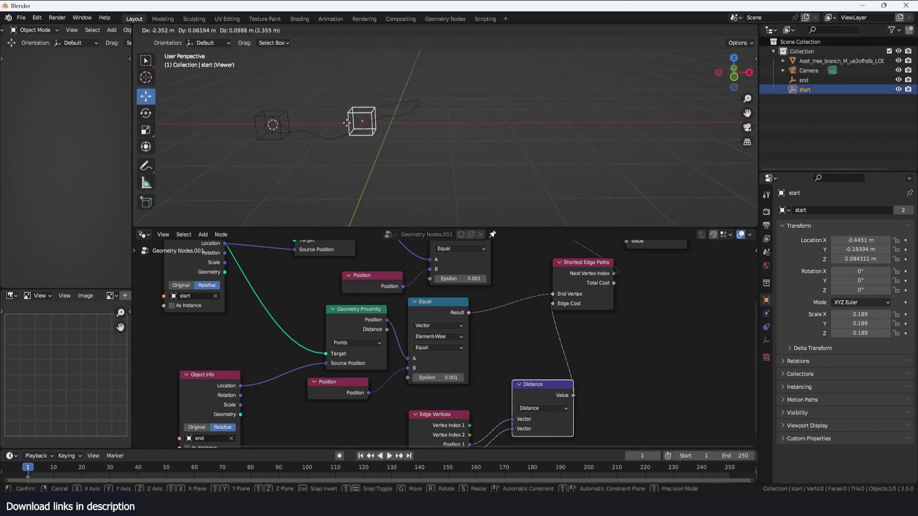
left_click(466, 135)
- Try moving the end empty toward the start empty to test the path's other end
left_click(284, 133)
key("g")
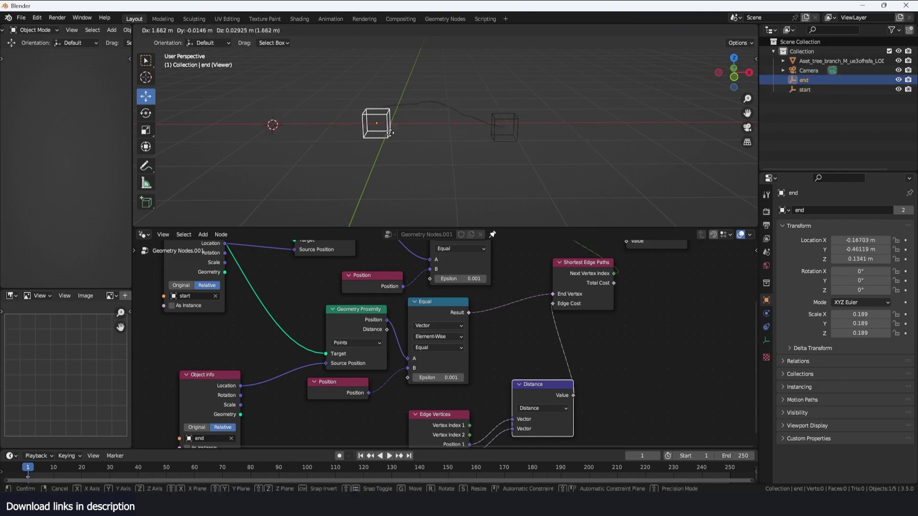
right_click(328, 126)
left_click(417, 127)
middle_click_drag(522, 140, 549, 136)
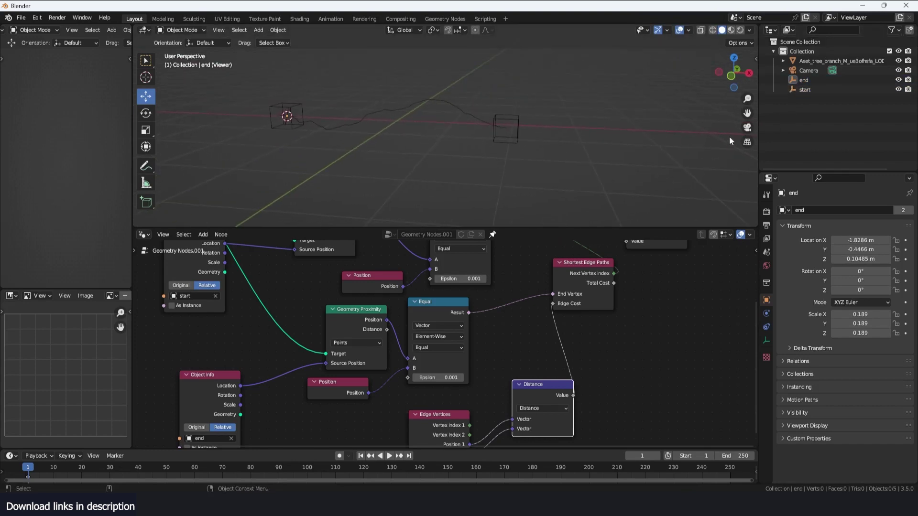
- Move the Group Output node farther away from Edge Paths to Curves and delete the Viewer node
key("Home")
middle_click_drag(546, 306, 498, 363)
scroll(498, 362, "up", 2)
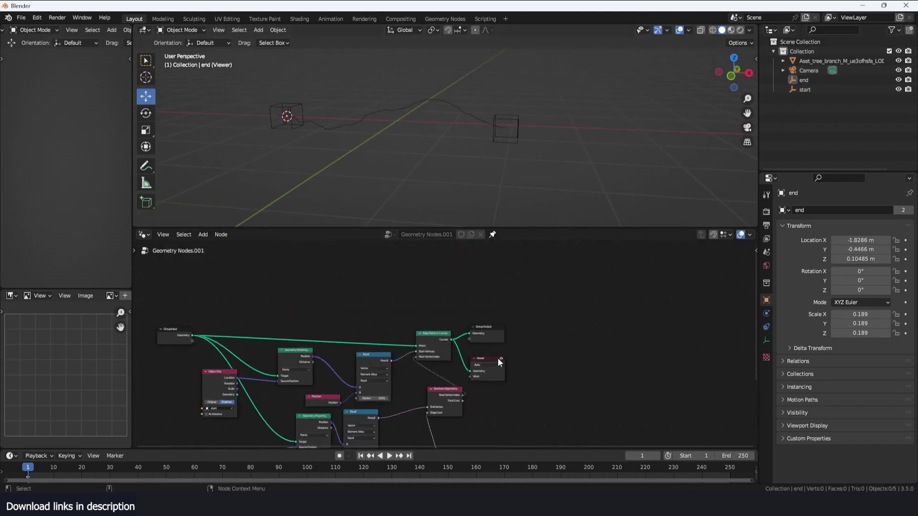
left_click_drag(495, 341, 592, 328)
left_click(490, 361)
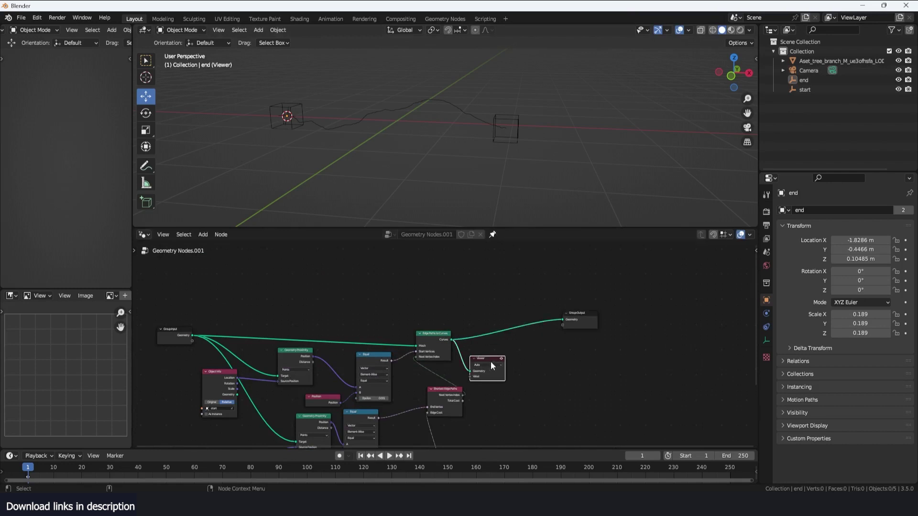
key("x")
- Combine Group Input's geometry with the Edge Paths to Curves output in a Join Geometry node, and place it above the other nodes
middle_click_drag(461, 348, 528, 344)
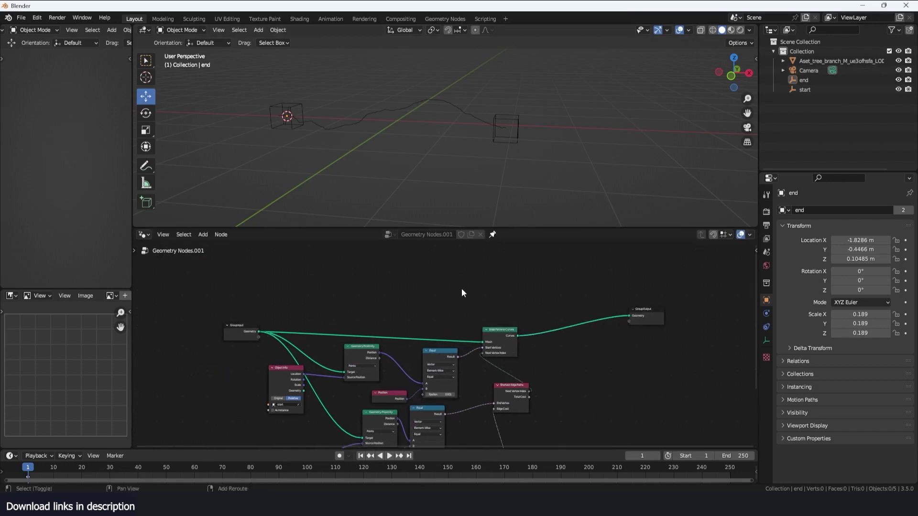
key("shift+a")
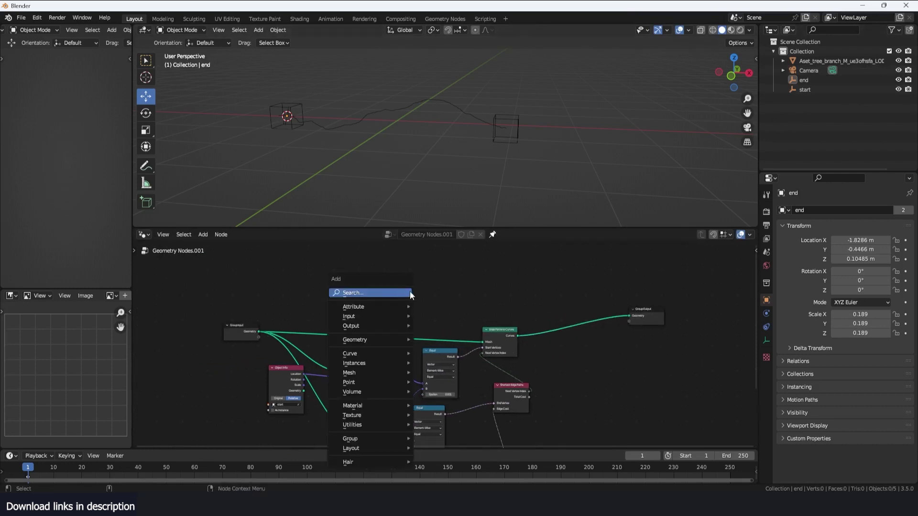
right_click_drag(237, 326, 484, 329, "ctrl+shift")
left_click(579, 303)
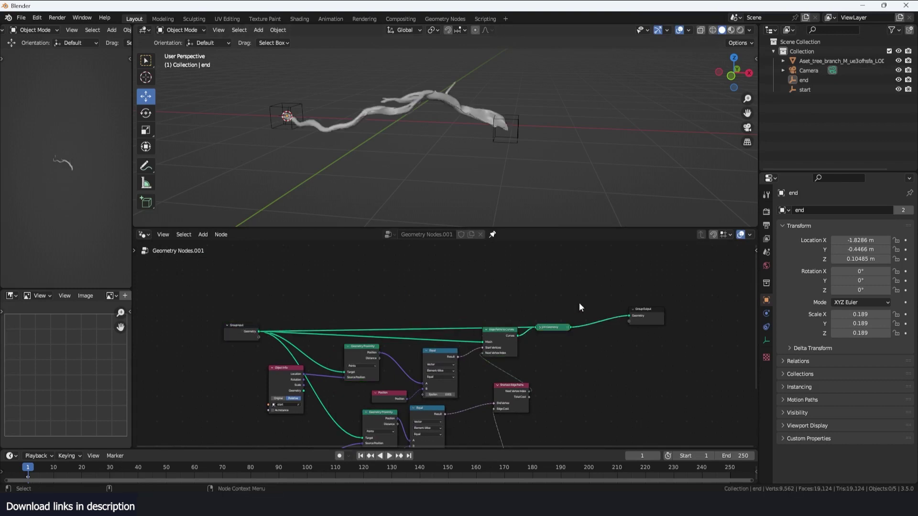
left_click(540, 329)
left_click_drag(554, 328, 601, 275)
scroll(509, 142, "up", 4)
mouse_move(521, 100)
middle_mouse_down()
mouse_move(536, 59)
mouse_move(485, 225)
mouse_move(387, 216)
mouse_move(576, 146)
mouse_move(585, 154)
mouse_move(581, 171)
mouse_move(346, 208)
mouse_move(414, 181)
mouse_move(519, 100)
middle_mouse_up()
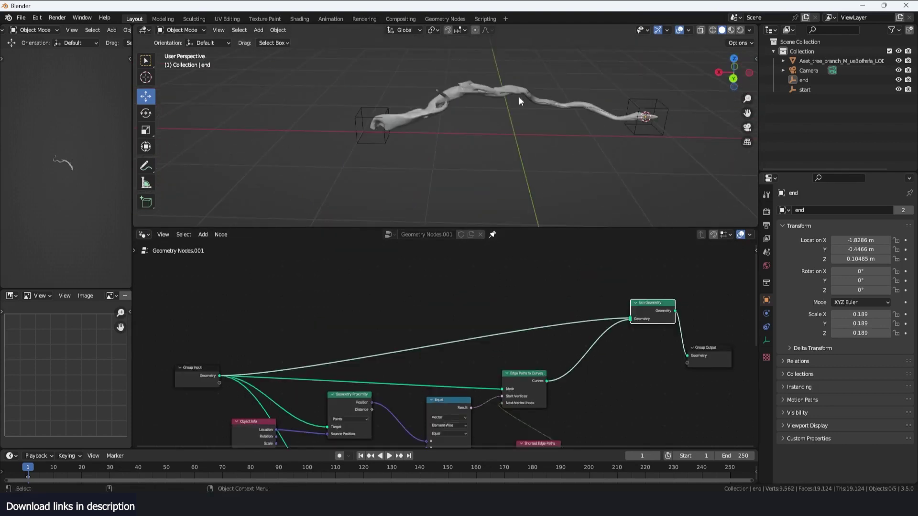
- Insert a Distribute Points on Faces node between Group Input and Join Geometry
middle_click_drag(342, 255, 425, 294)
scroll(380, 293, "up", 3)
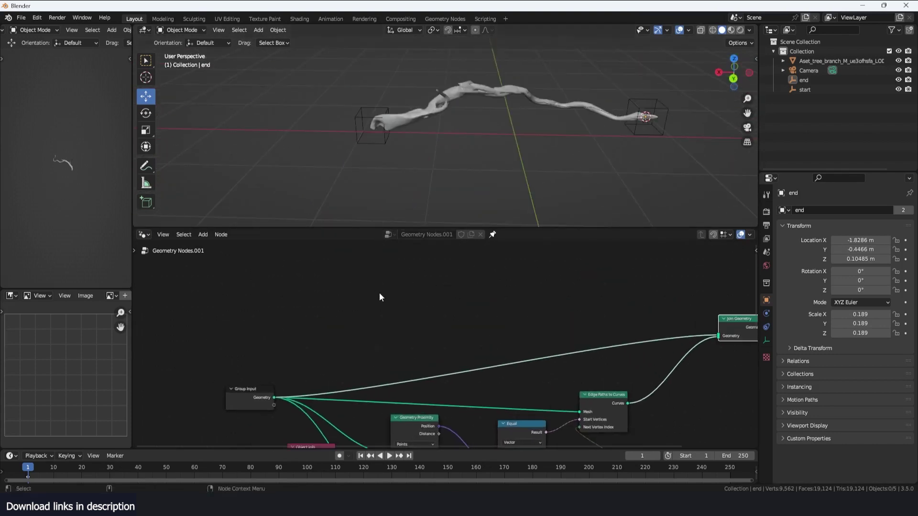
key("shift+a")
left_click(422, 279)
type("dist")
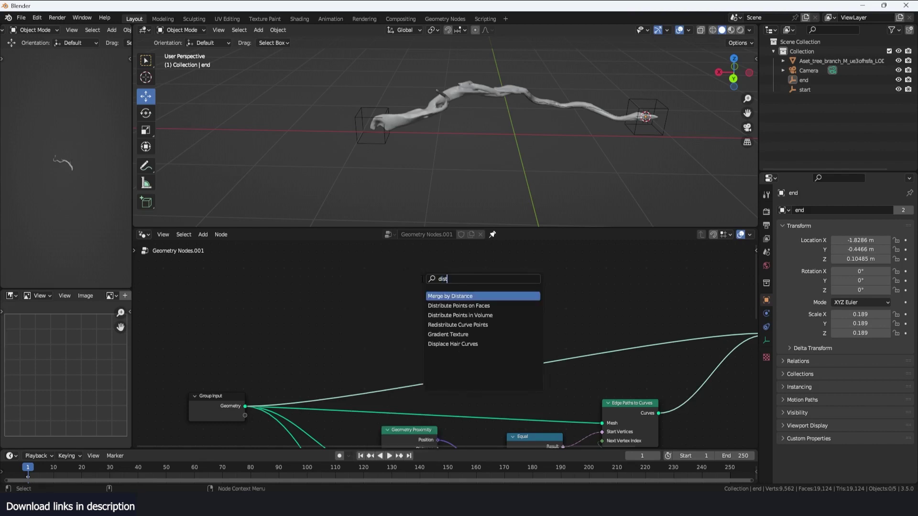
left_click(459, 305)
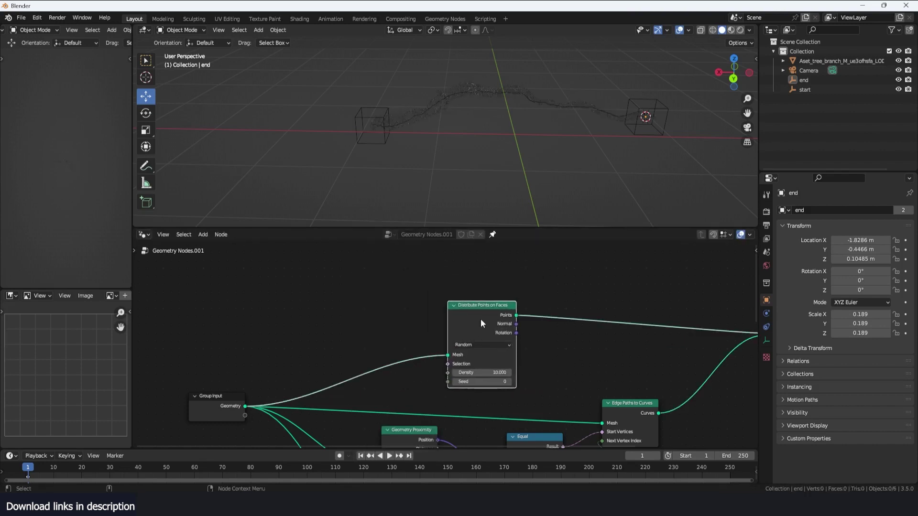
left_click(466, 297)
middle_click_drag(497, 120, 542, 118)
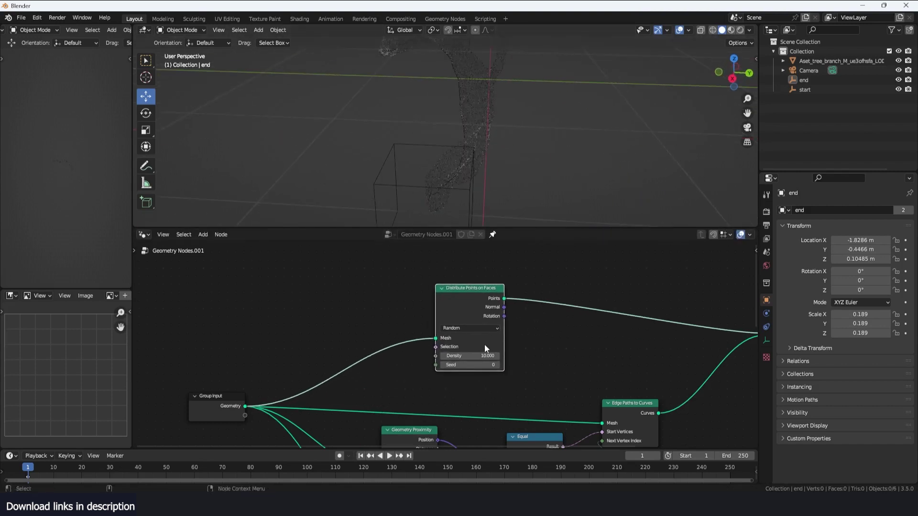
- Set the point distribution density to 1 and move the Distribute Points on Faces node closer to Group Input
left_click(470, 355)
key("Return")
middle_click_drag(452, 208, 591, 194)
middle_click_drag(480, 301, 529, 297)
left_click_drag(529, 297, 384, 292)
- Insert an Instance on Points node between Distribute Points on Faces and Join Geometry
key("shift+a")
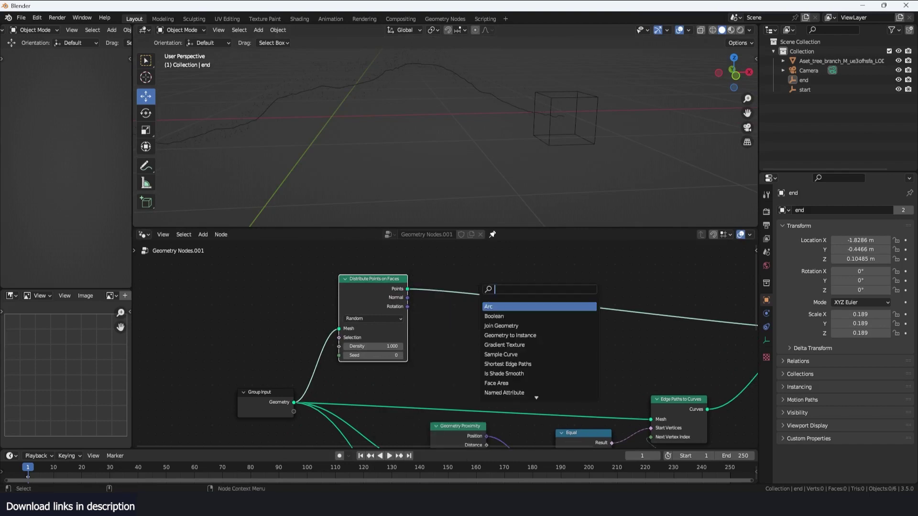
type("on")
left_click(502, 316)
- Add a UV Sphere node and connect its mesh to the Instance input of Instance on Points
key("shift+a")
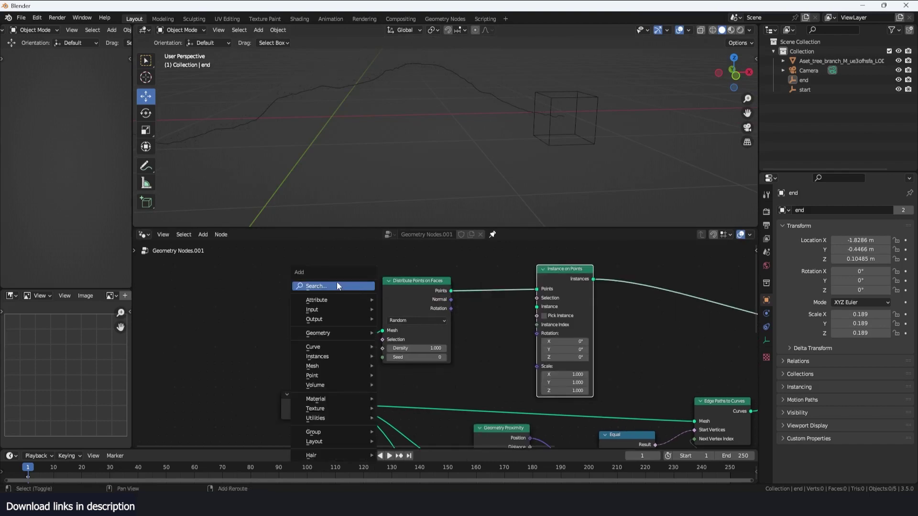
left_click(336, 282)
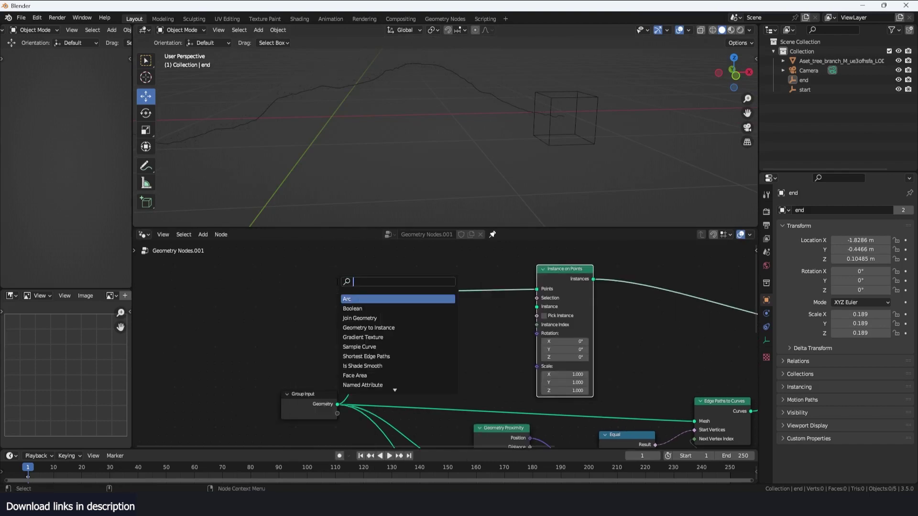
type("sph")
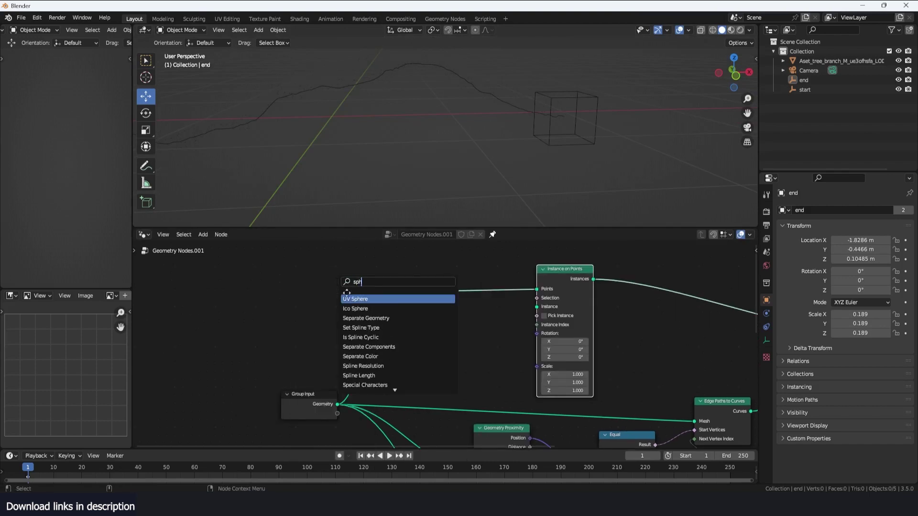
key("Return")
left_click(308, 305)
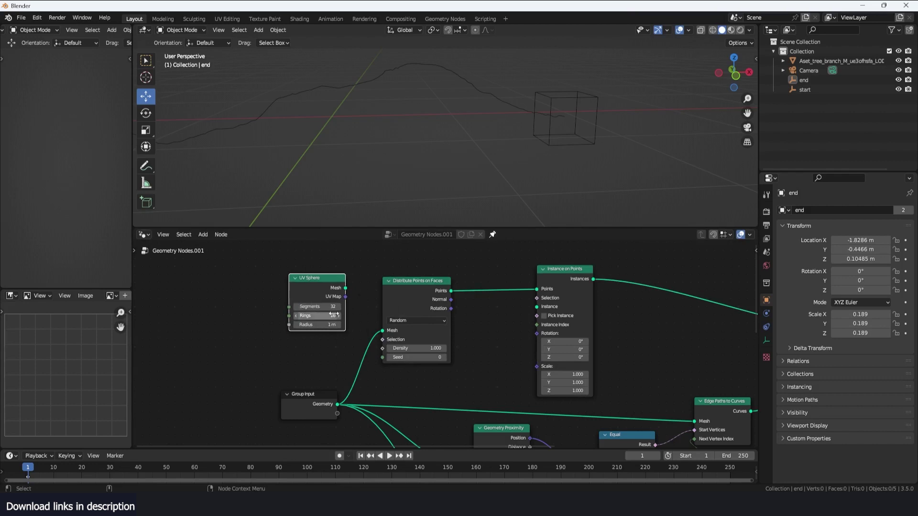
left_click_drag(345, 288, 536, 306)
- Add a Random Value node and connect its value to the Scale of Instance on Points
key("shift+a")
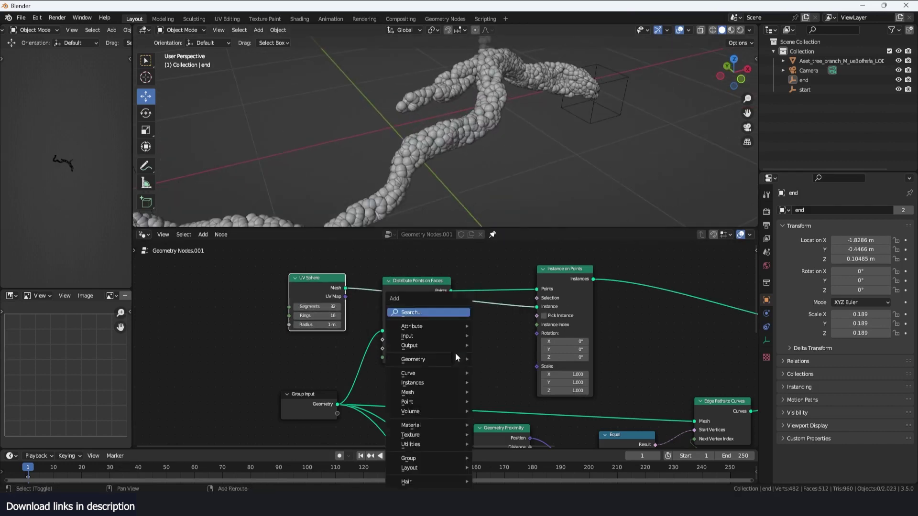
type("rando")
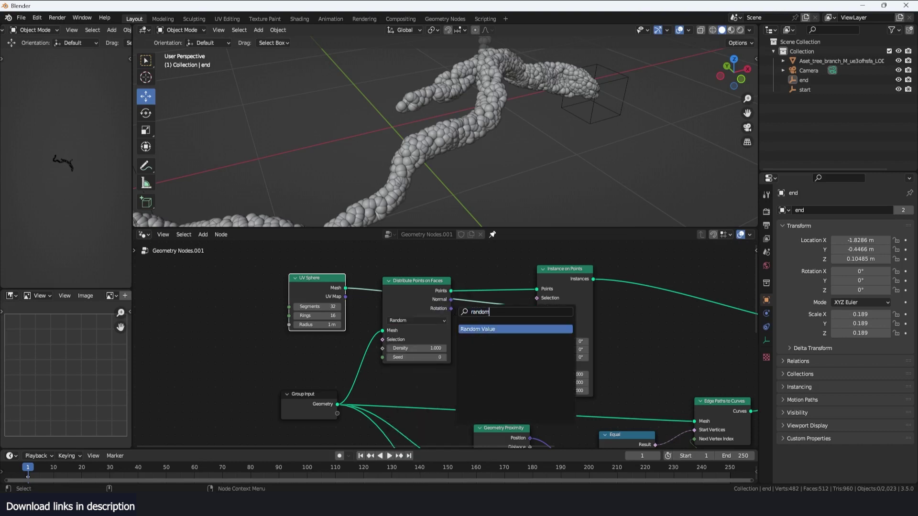
type("m")
key("Return")
left_click(505, 345)
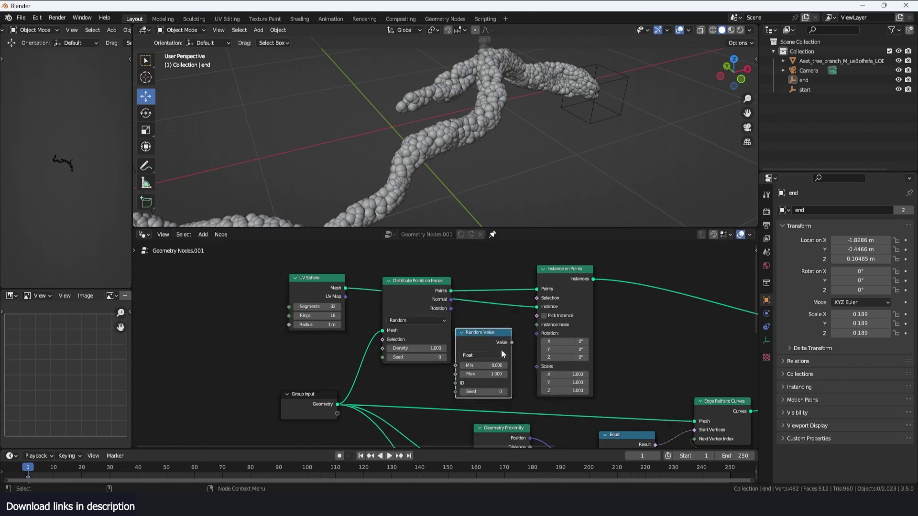
left_click_drag(512, 342, 538, 366)
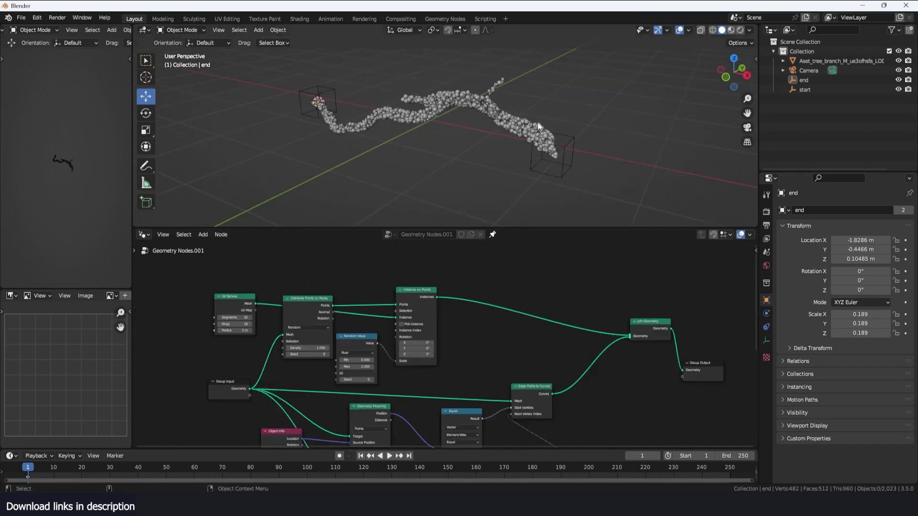
- Connect the Edge Paths to Curves output directly to Group Output to preview only the path curve
middle_click_drag(538, 122, 449, 125)
scroll(552, 265, "up", 2)
middle_click_drag(430, 306, 451, 331)
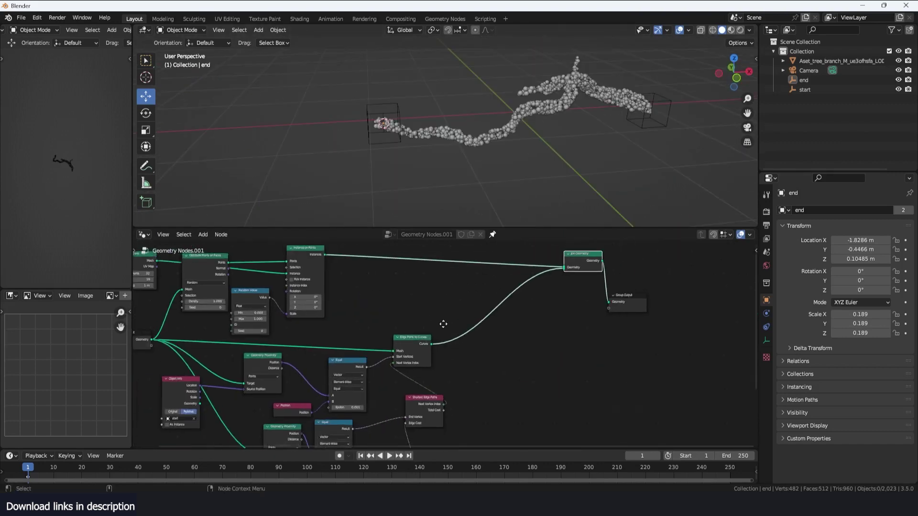
scroll(495, 341, "up", 2)
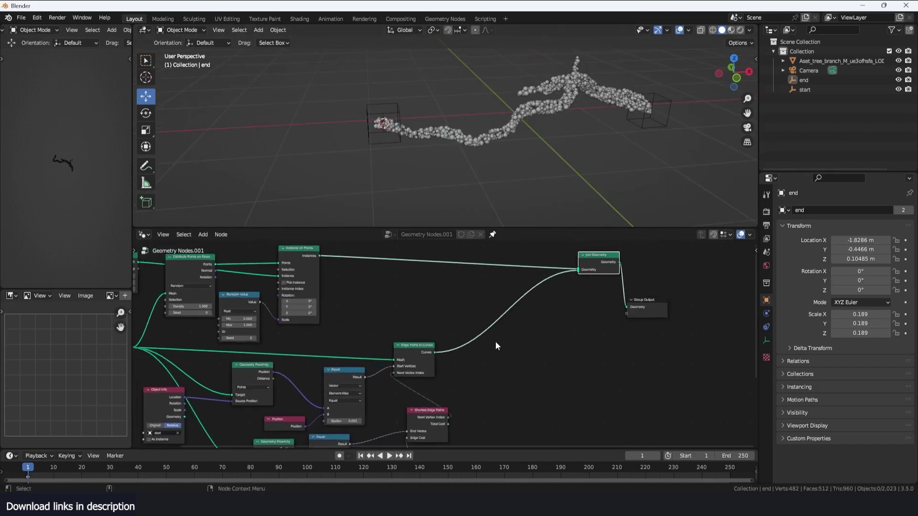
left_click(420, 352, "ctrl+shift")
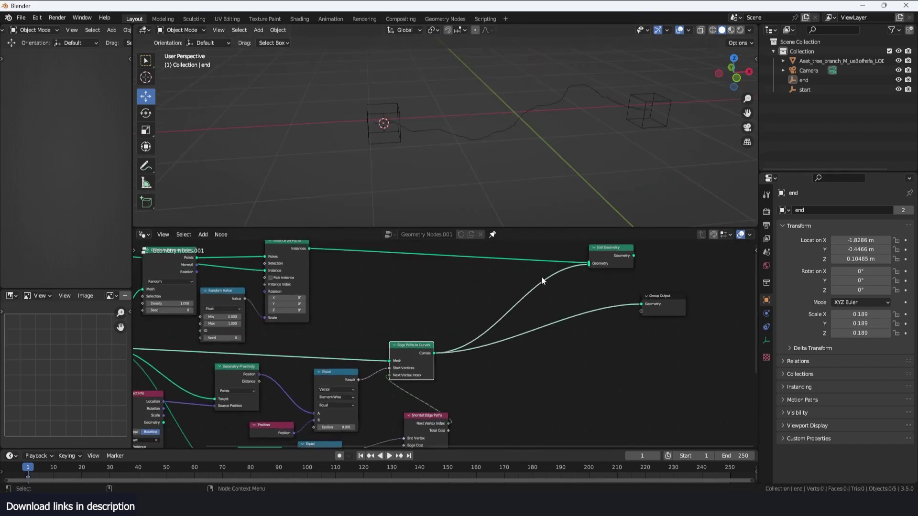
- Insert a Trim Curve node between Edge Paths to Curves and Group Output, with its End factor at 0.575
middle_click_drag(541, 276, 538, 267)
key("shift+a")
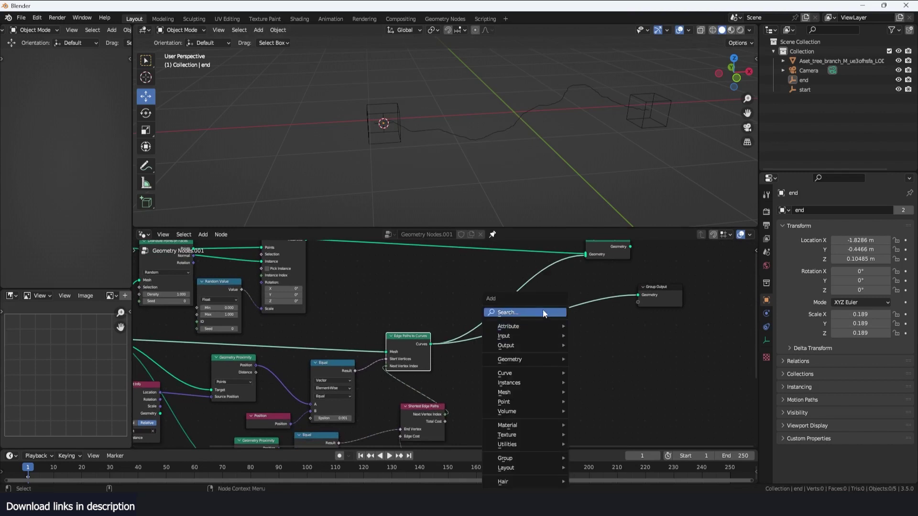
type("trm")
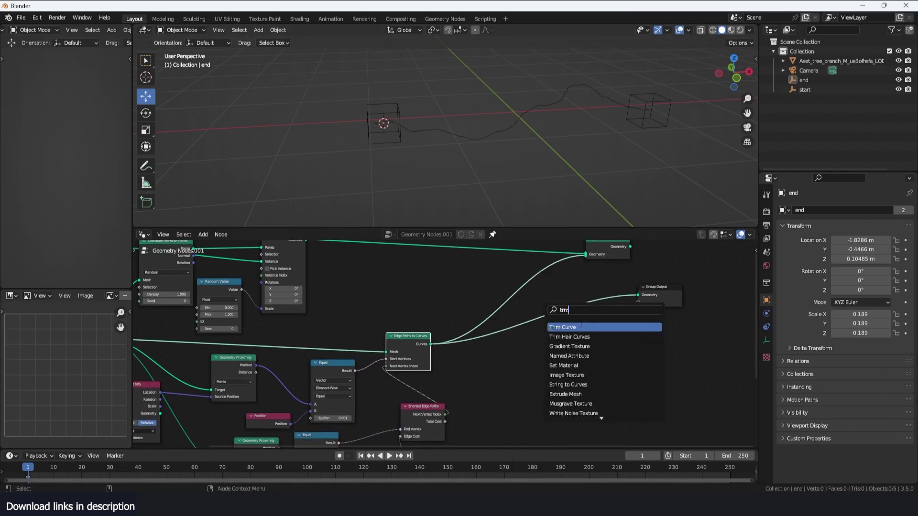
left_click(581, 327)
left_click(572, 333)
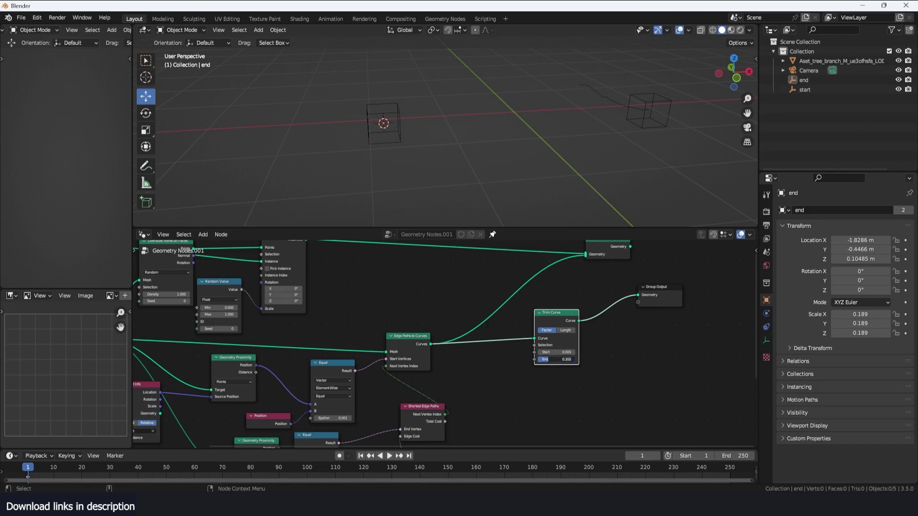
- Add a Geometry Proximity node below the Join Geometry node
middle_click_drag(593, 323, 522, 390)
key("shift+a")
left_click(645, 313)
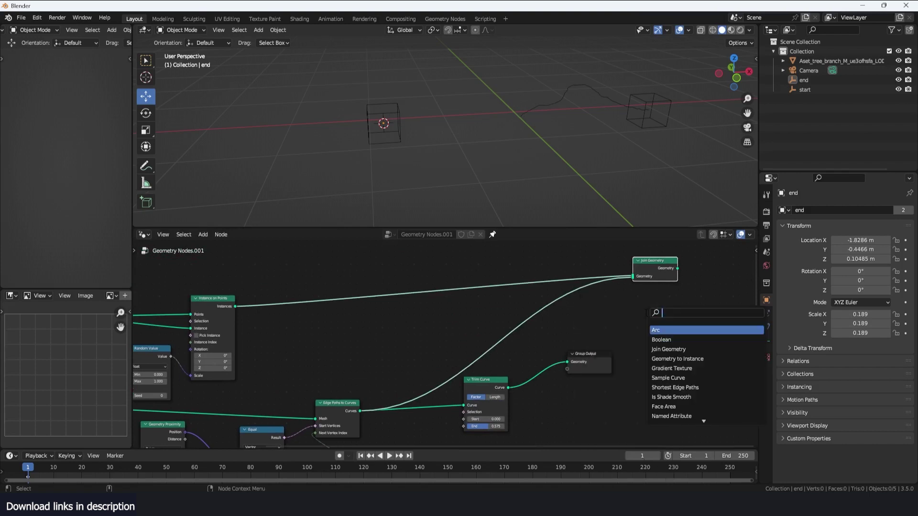
type("pro")
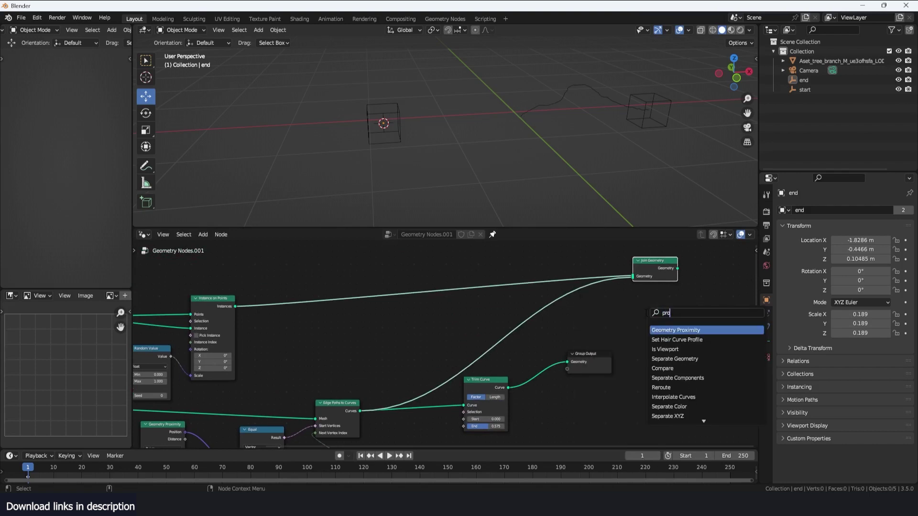
left_click(688, 330)
left_click(675, 329)
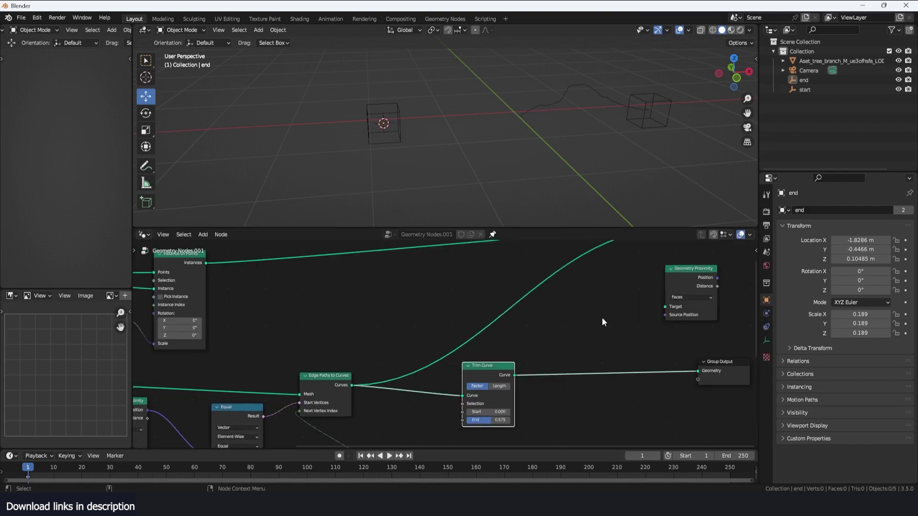
- Preview the Instance on Points result, and return the Group Output to the Trim Curve result
middle_click_drag(626, 316, 615, 345)
middle_click_drag(545, 201, 491, 122)
scroll(455, 280, "down", 3)
middle_click_drag(253, 281, 342, 282)
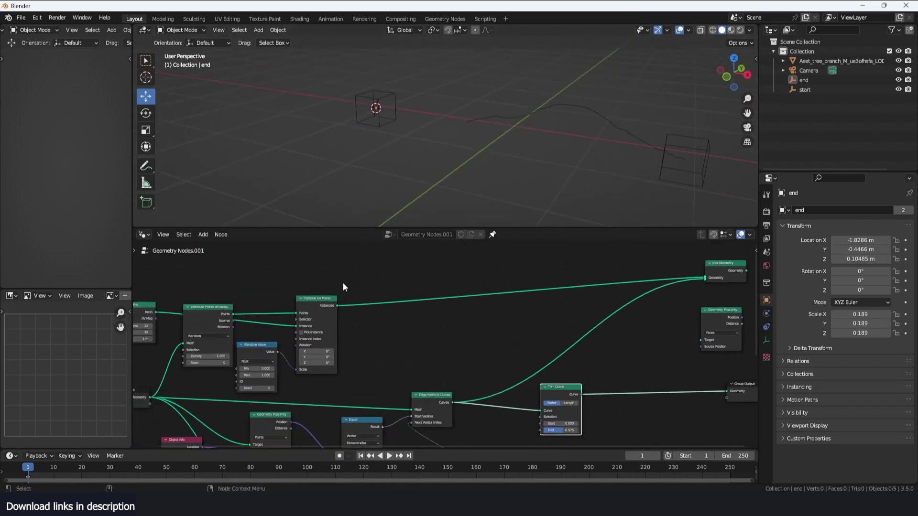
left_click_drag(312, 304, 317, 303)
left_click(320, 302, "alt+shift")
middle_click_drag(566, 346, 515, 315)
left_click(522, 362, "ctrl+shift")
scroll(549, 354, "down", 2, "shift")
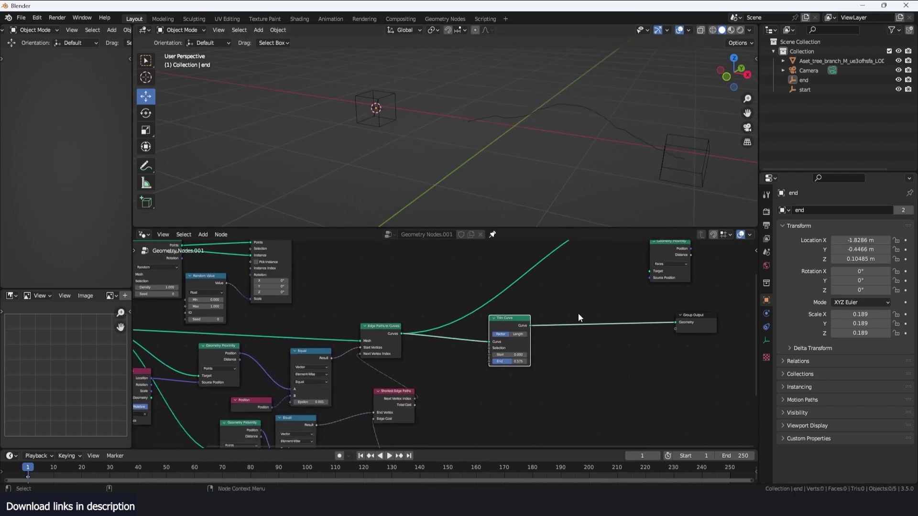
- Insert a Curve to Mesh node between Trim Curve and Group Output
key("shift+a")
left_click(553, 315)
type("to me")
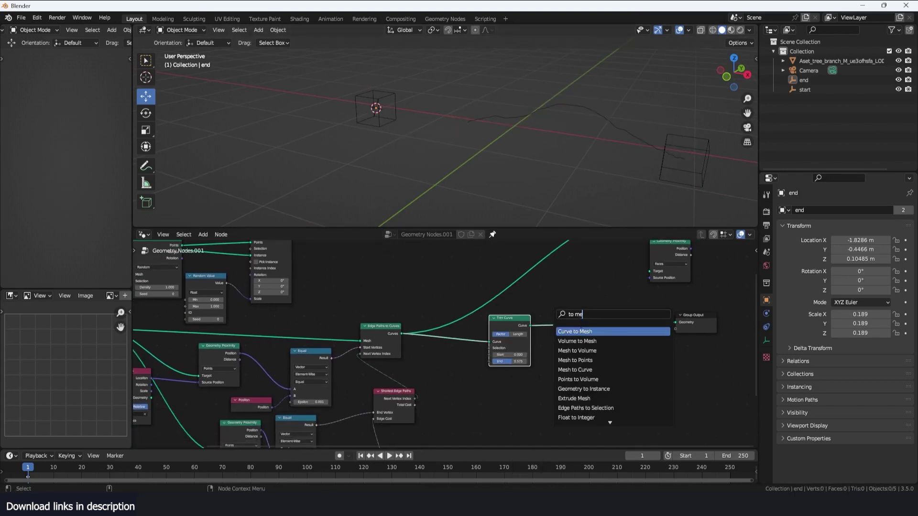
left_click(582, 331)
left_click(530, 328)
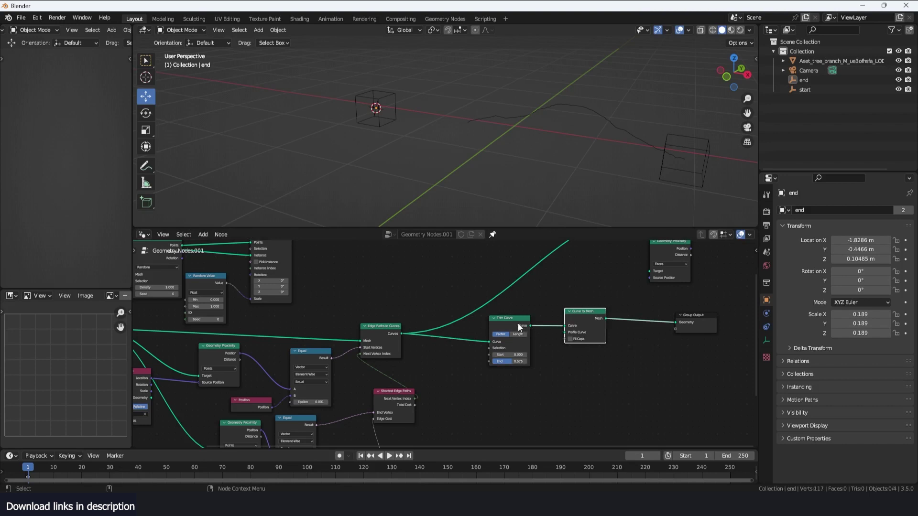
scroll(617, 315, "up", 2)
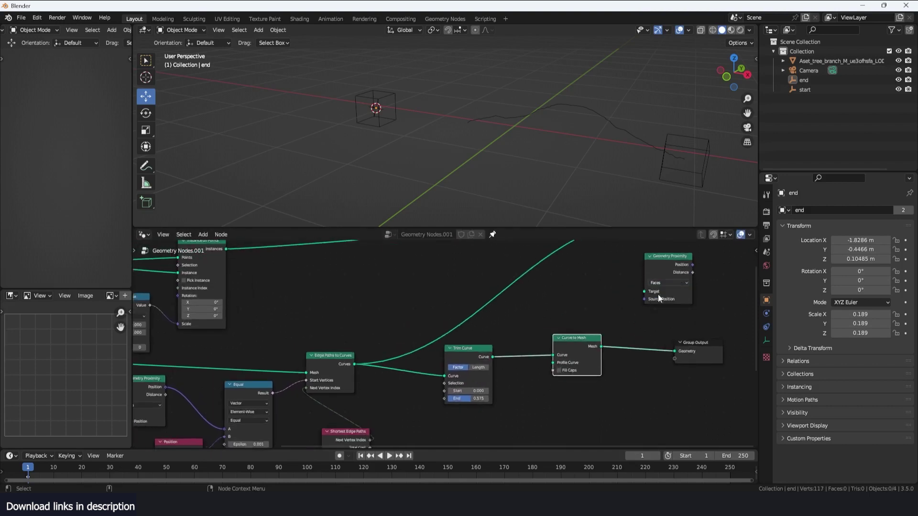
- Add a Curve Circle node as the Profile Curve of Curve to Mesh and set its radius to 3.2 m
scroll(638, 334, "up", 2)
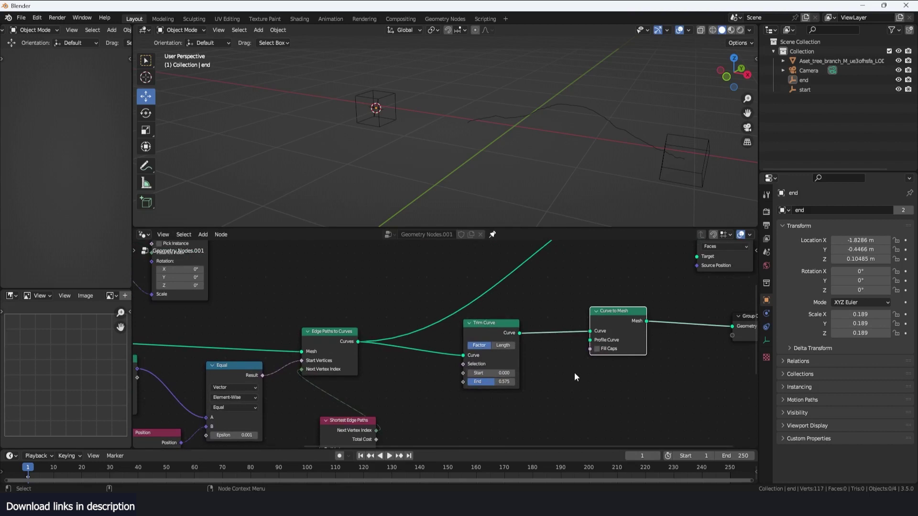
middle_click_drag(574, 376, 574, 353)
key("shift+a")
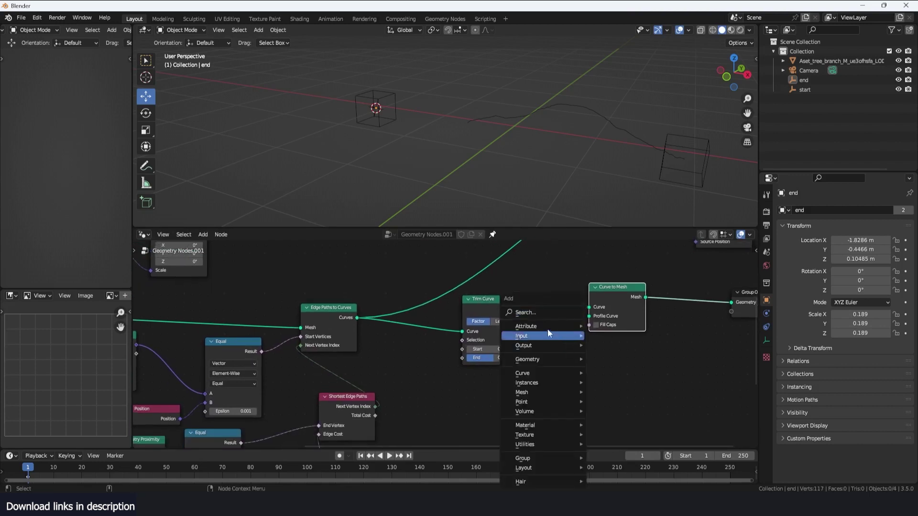
type("cir")
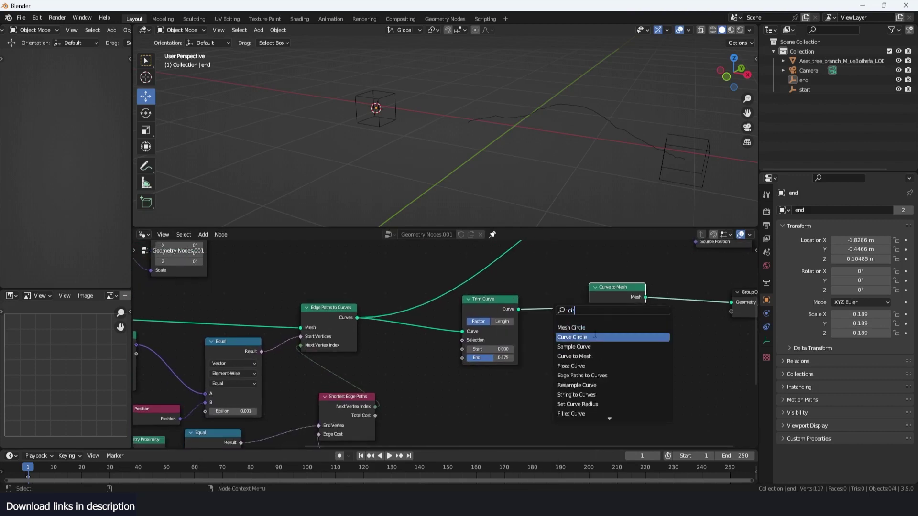
left_click(573, 337)
left_click(555, 359)
left_click_drag(582, 360, 592, 317)
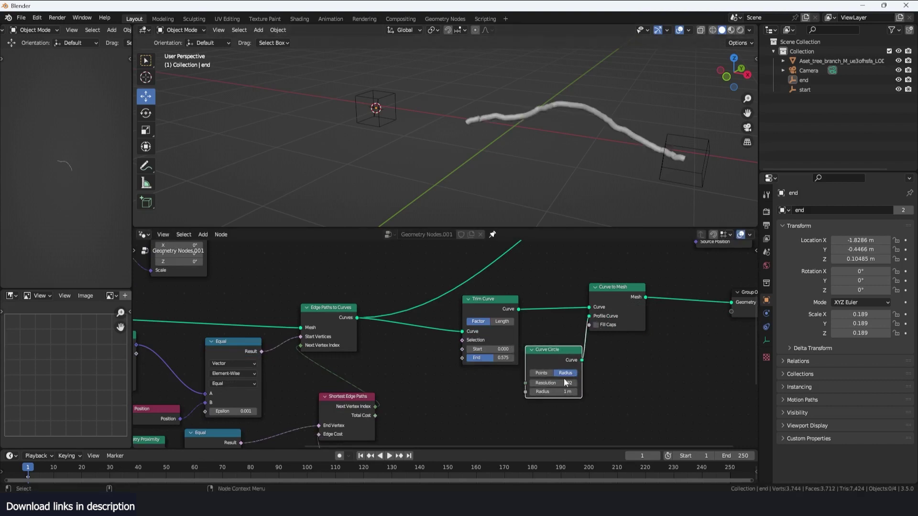
left_click_drag(565, 392, 615, 392)
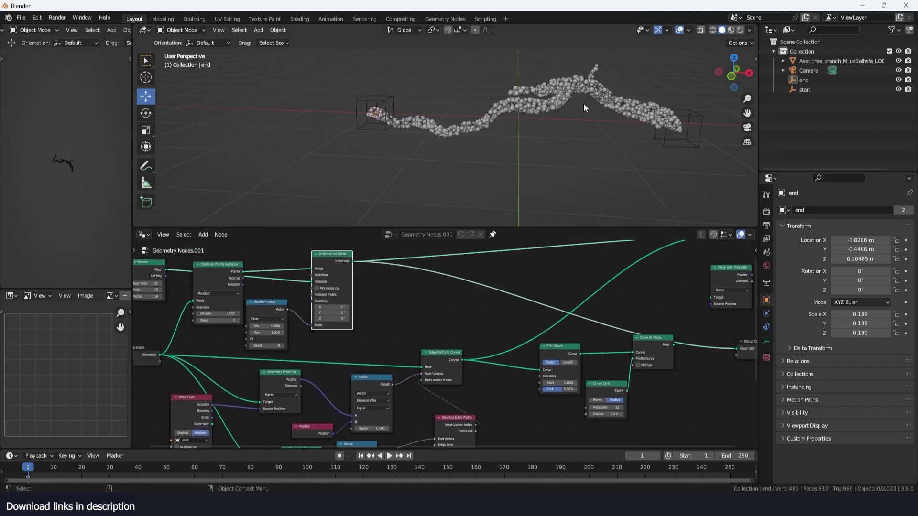
- Compare the trimmed curve mesh with the sphere instances by switching the Group Output between them, ending on Curve to Mesh
middle_click_drag(521, 139, 564, 242)
left_click(654, 347, "alt+shift")
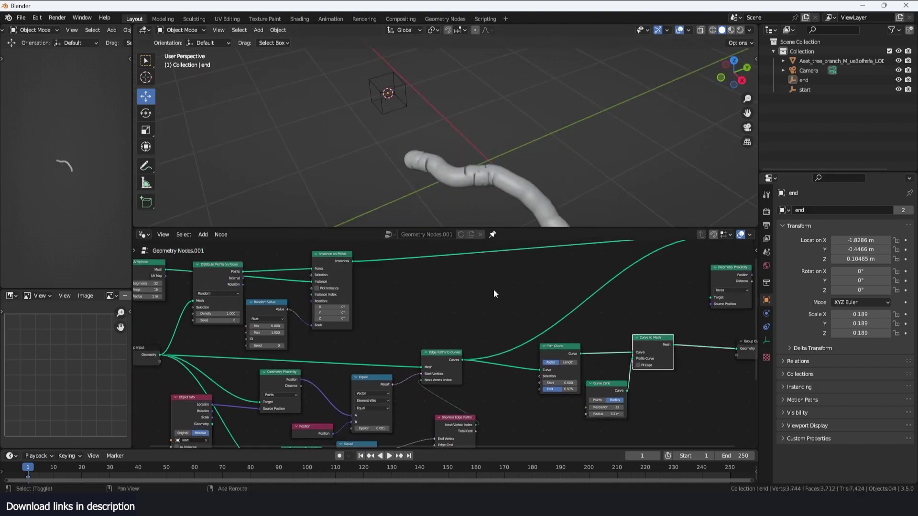
left_click(332, 257)
left_click(334, 262, "alt+shift")
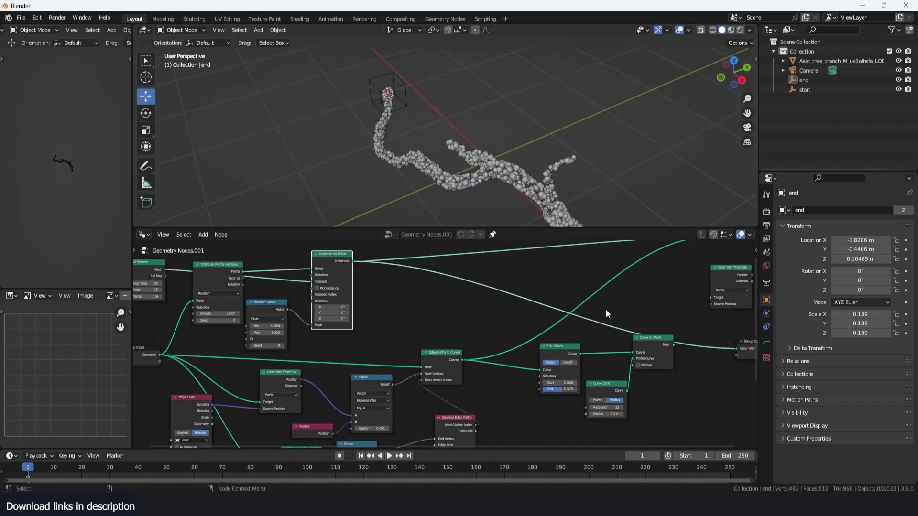
scroll(607, 309, "down", 3)
middle_click_drag(617, 316, 546, 298)
left_click(547, 318, "ctrl+shift")
scroll(553, 296, "up", 3)
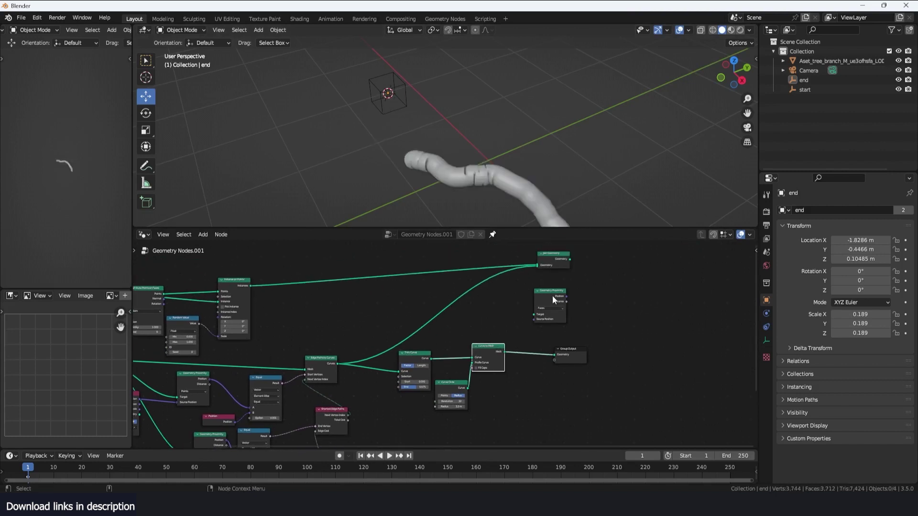
- Connect the Curve to Mesh output to the Geometry Proximity target, and reposition the Join Geometry and Geometry Proximity nodes
left_click_drag(548, 357, 582, 333)
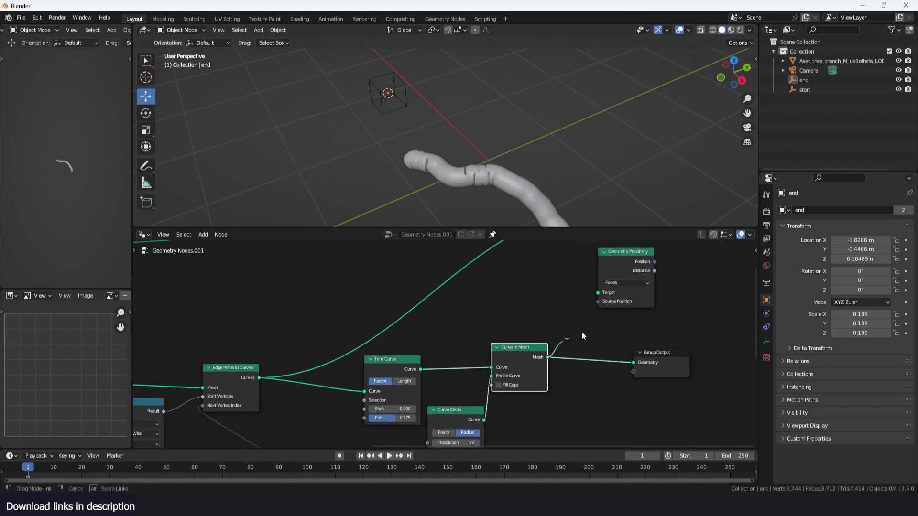
left_click_drag(611, 301, 607, 295)
scroll(607, 296, "down", 2)
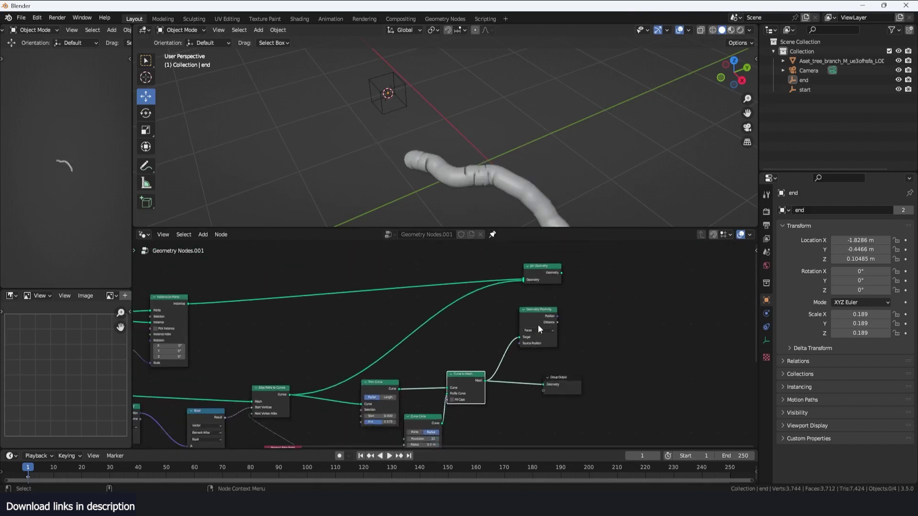
middle_click_drag(545, 268, 577, 268)
left_click_drag(577, 268, 674, 265)
middle_click_drag(525, 301, 540, 301)
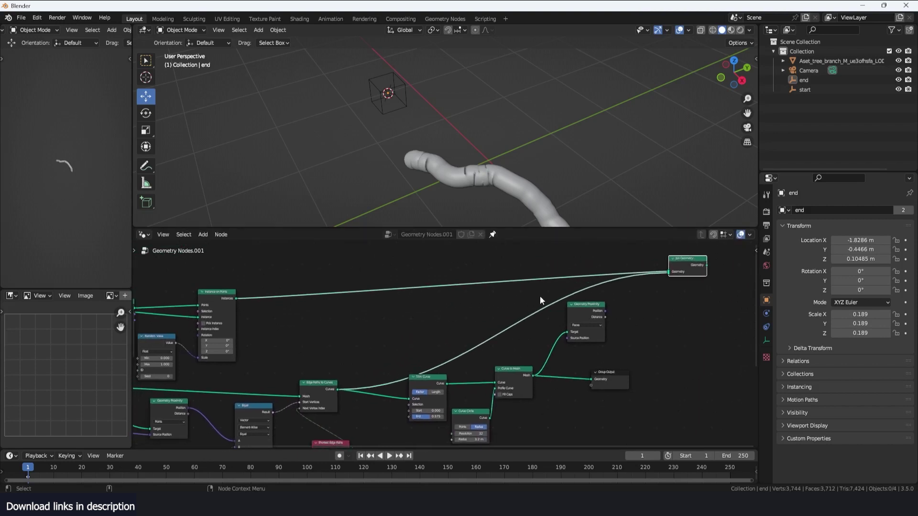
left_click_drag(583, 322, 542, 342)
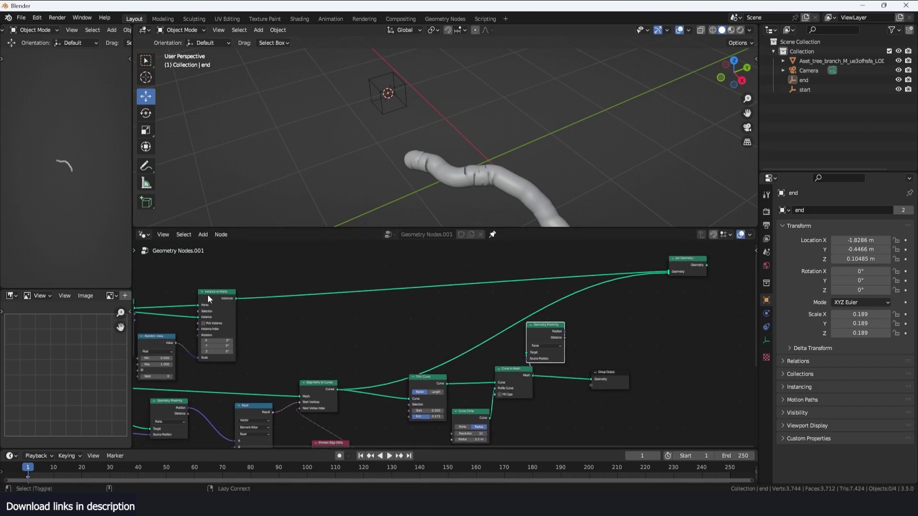
- Route Instance on Points to the Group Output, and rearrange the Instance on Points, Curve to Mesh and Geometry Proximity nodes
left_click_drag(209, 298, 331, 272)
left_click(336, 276, "ctrl+shift")
left_click(544, 326, "ctrl+shift")
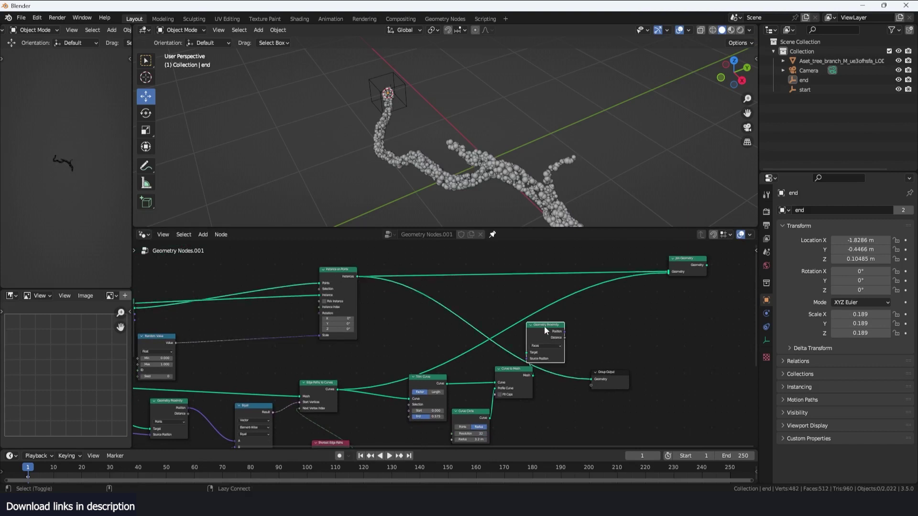
left_click_drag(512, 371, 500, 373)
left_click_drag(556, 329, 555, 323)
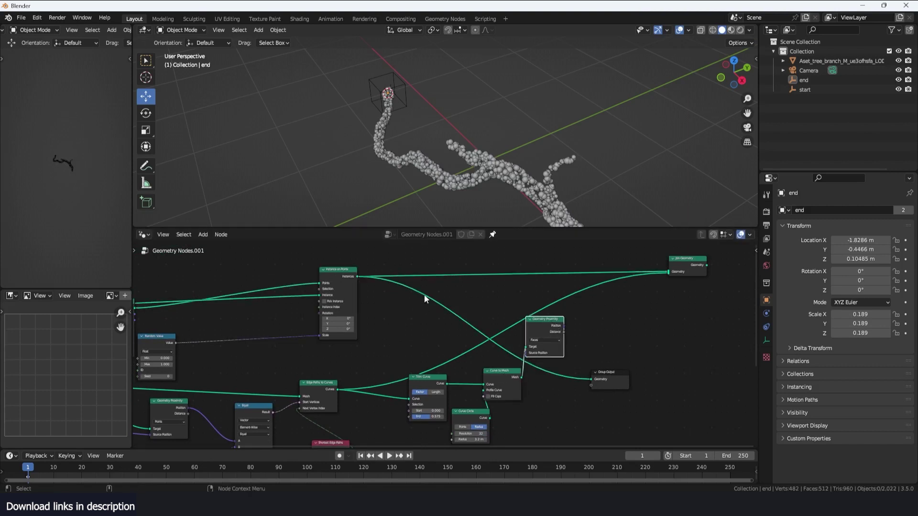
key("shift+a")
type("sca")
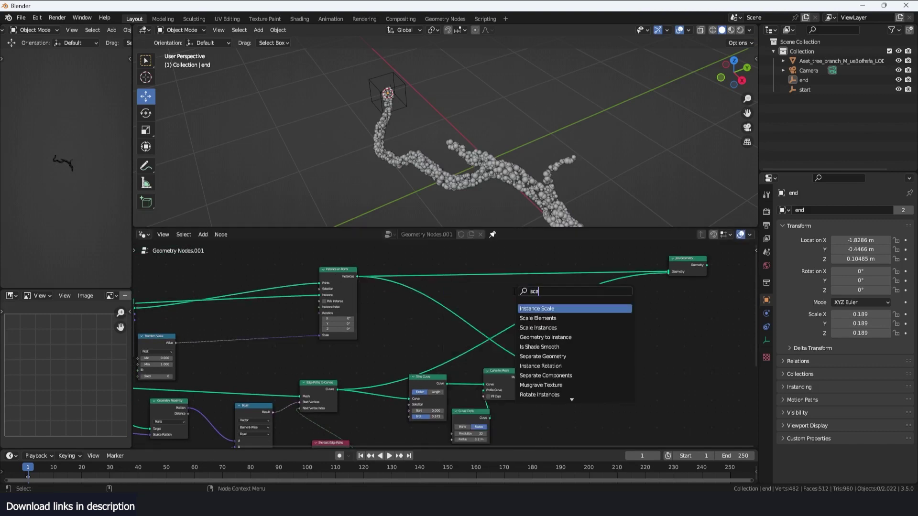
key("Return")
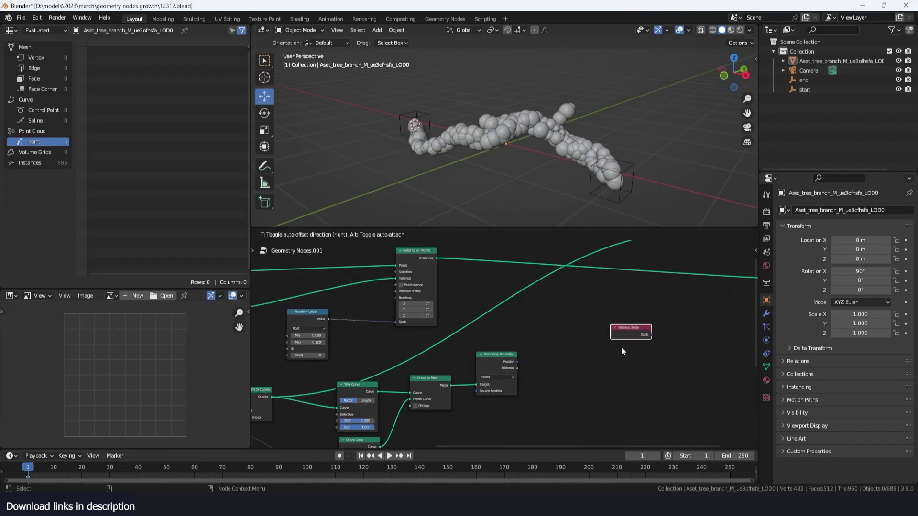
- Insert a Scale Instances node between Instance on Points and the Group Output
key("shift+a")
type("ca")
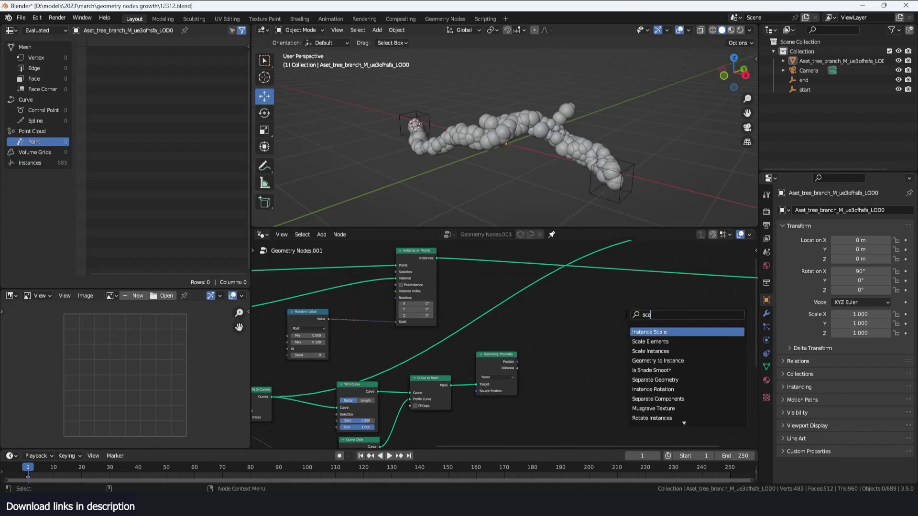
left_click(650, 351)
left_click(640, 271)
- Connect the Geometry Proximity distance to the Scale input of Scale Instances
scroll(559, 342, "up", 4)
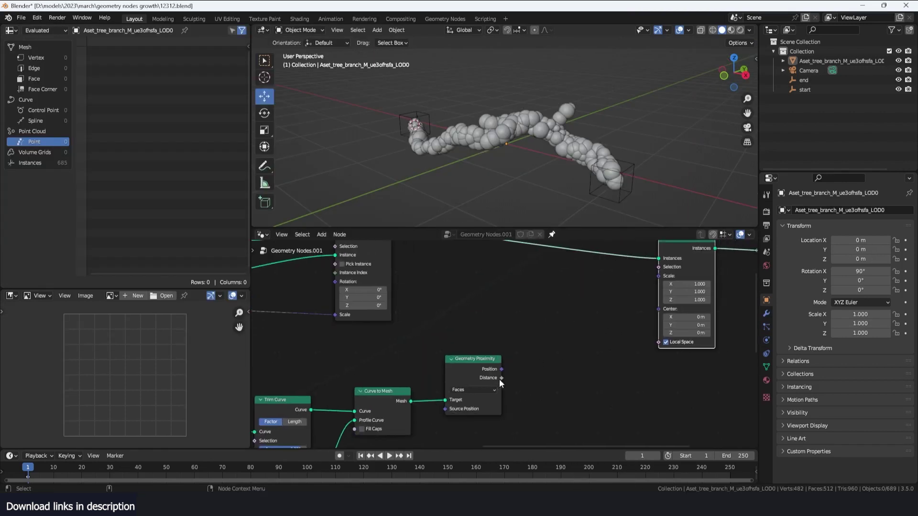
left_click_drag(500, 378, 668, 281)
middle_click_drag(473, 125, 424, 152)
- Apply the scale of the tree branch object and inspect the sphere instances from different sides
left_click(510, 132)
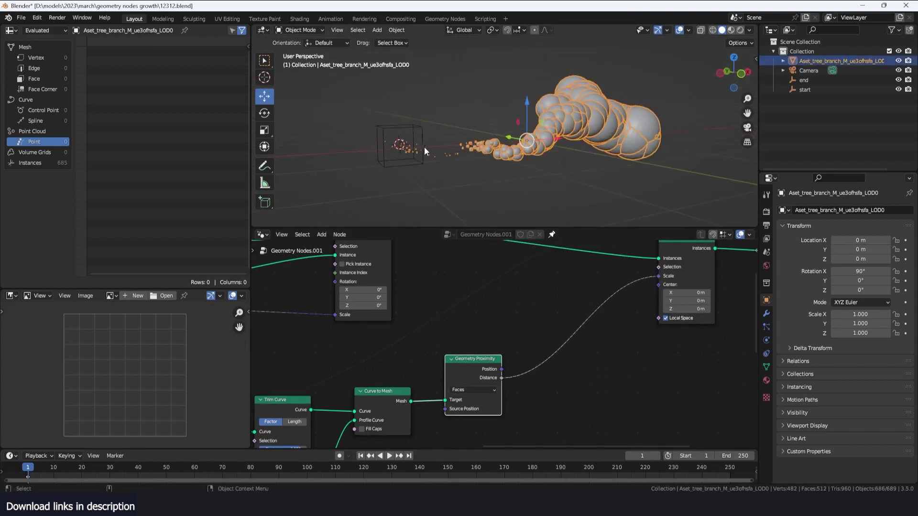
key("ctrl+a")
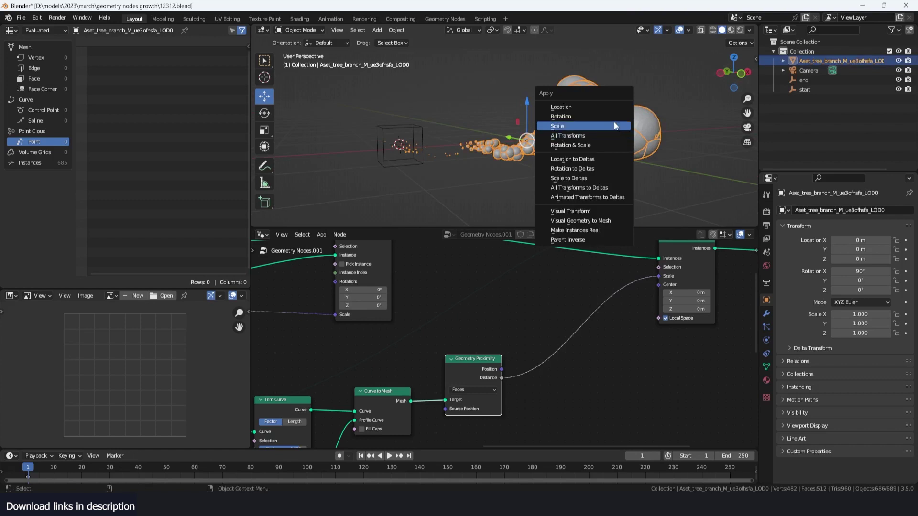
left_click(615, 125)
middle_click_drag(360, 190, 496, 171)
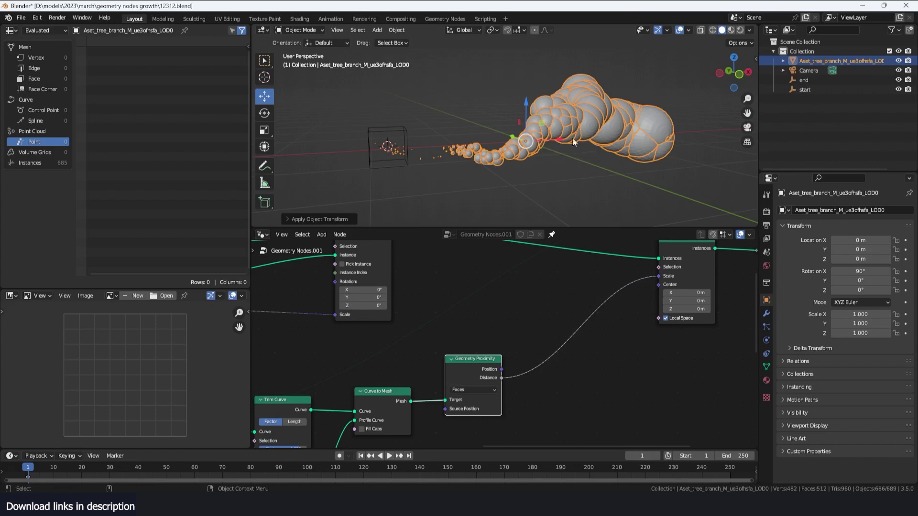
middle_click_drag(583, 133, 583, 103)
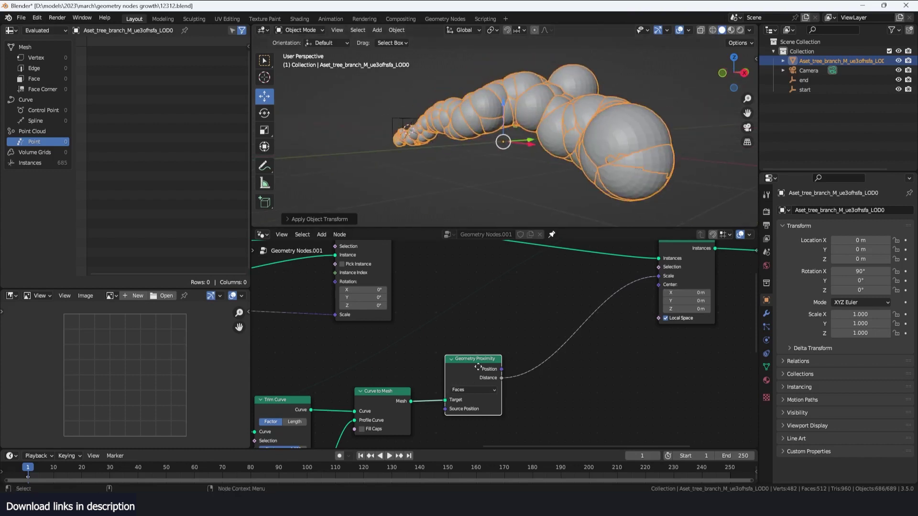
- Insert a ColorRamp node between the Geometry Proximity distance and the Scale input of Scale Instances
left_click_drag(478, 367, 495, 364)
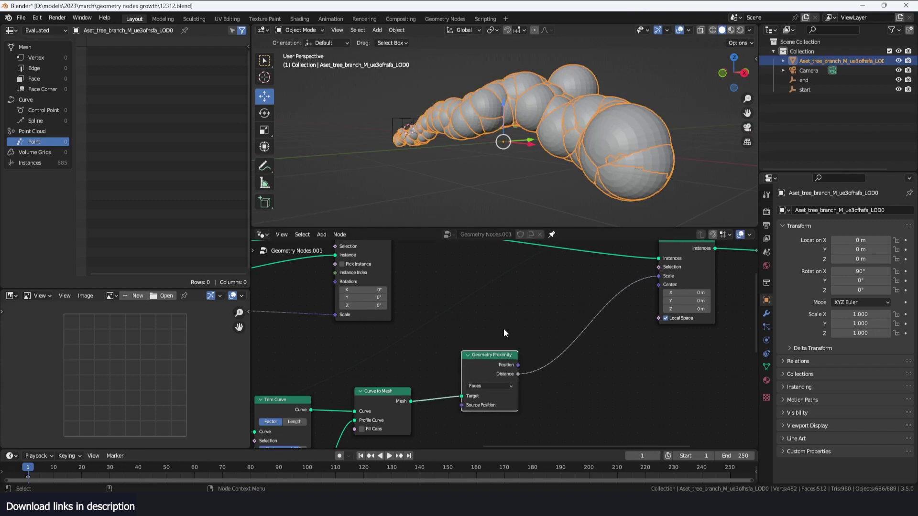
middle_click_drag(511, 158, 545, 211)
key("shift+a")
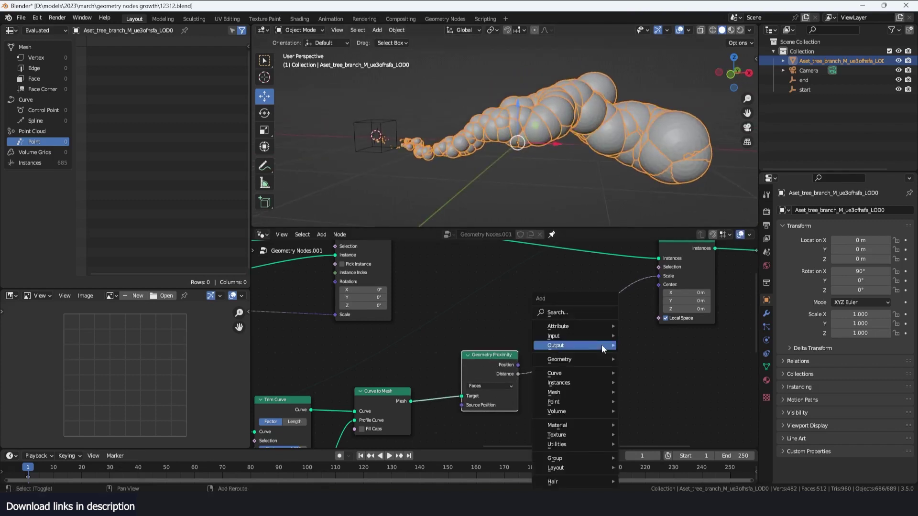
left_click(601, 312)
type("ramp")
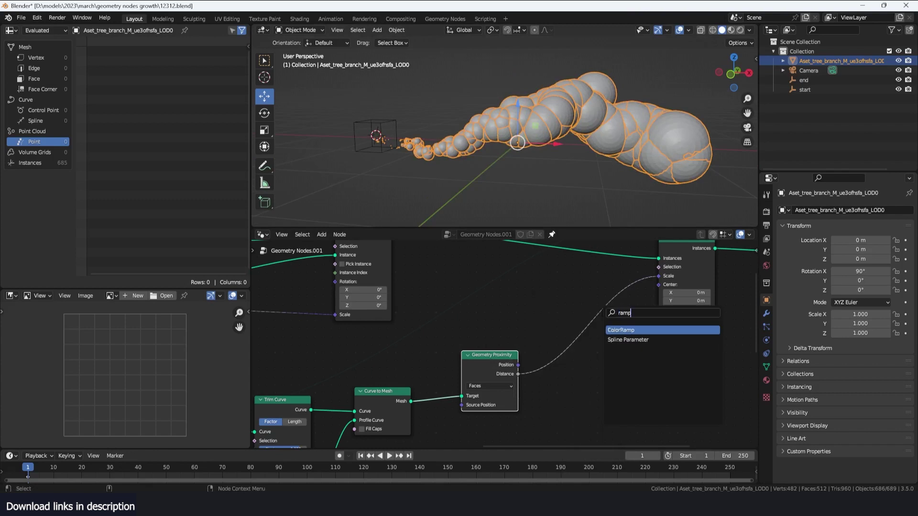
key("Return")
left_click(583, 339)
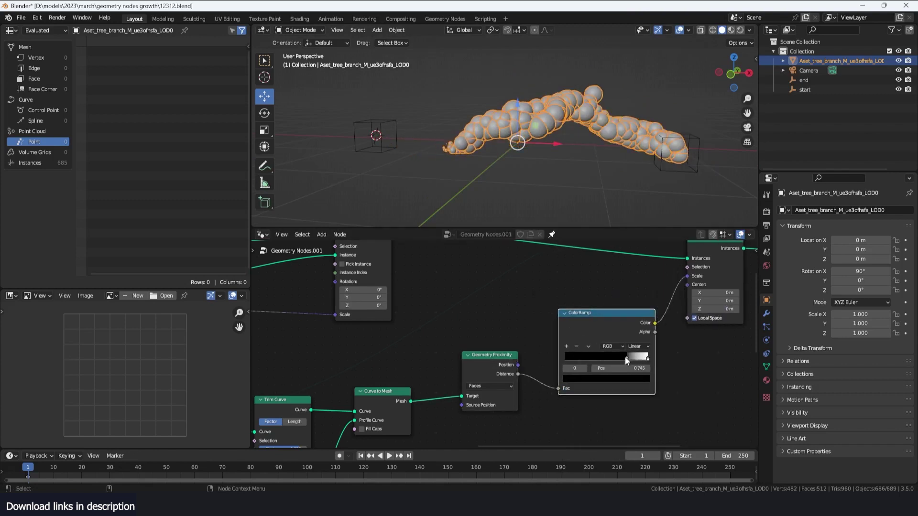
- Move the ColorRamp's black stop to position 0.341 and bring the white stop close to it
left_click_drag(638, 360, 593, 357)
left_click(585, 141)
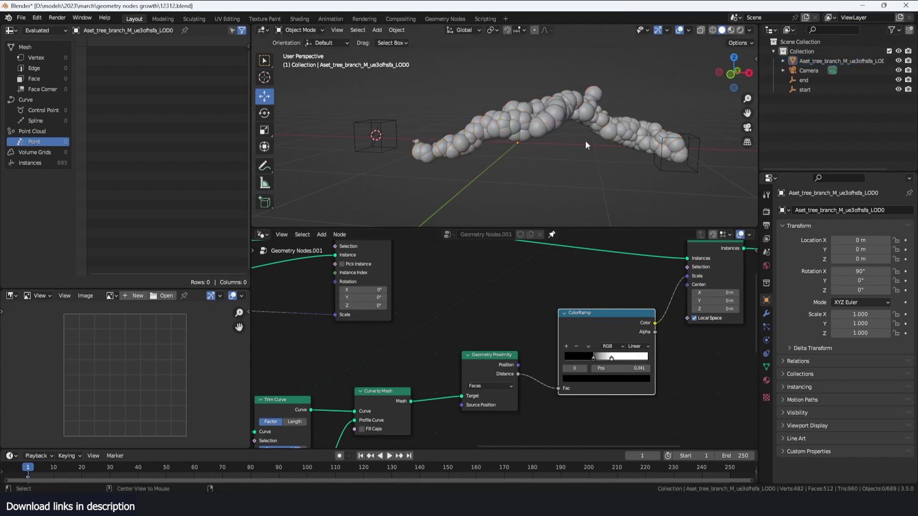
middle_click_drag(586, 141, 625, 144)
- Set the Trim Curve start factor to 0.167 and the Curve Circle radius to 0.15 m
scroll(649, 334, "down", 3)
scroll(604, 336, "down", 2)
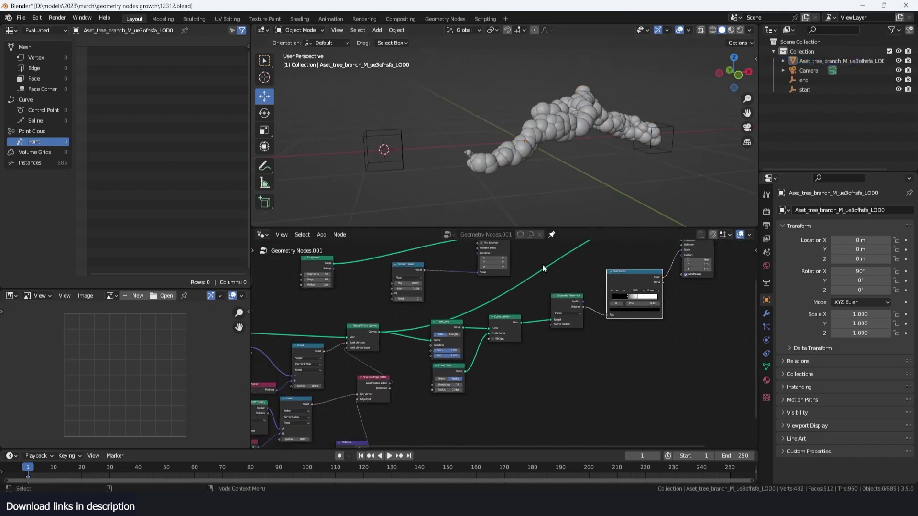
middle_click_drag(447, 335, 549, 328)
scroll(550, 328, "up", 3)
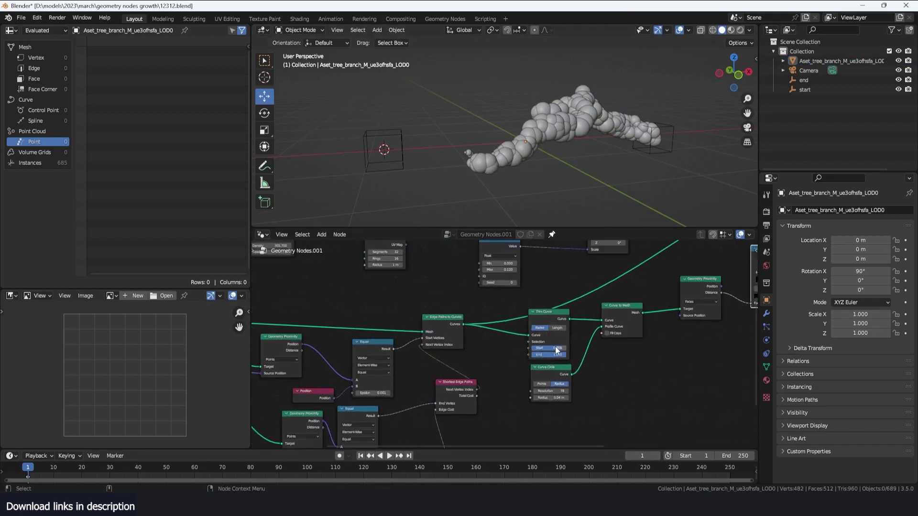
mouse_move(556, 351)
left_mouse_down()
mouse_move(602, 350)
mouse_move(545, 351)
left_mouse_up()
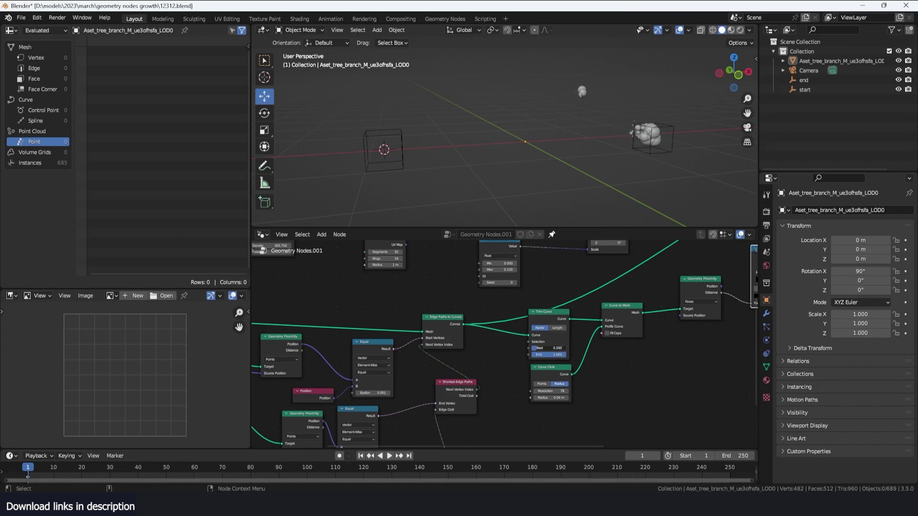
scroll(538, 353, "up", 2)
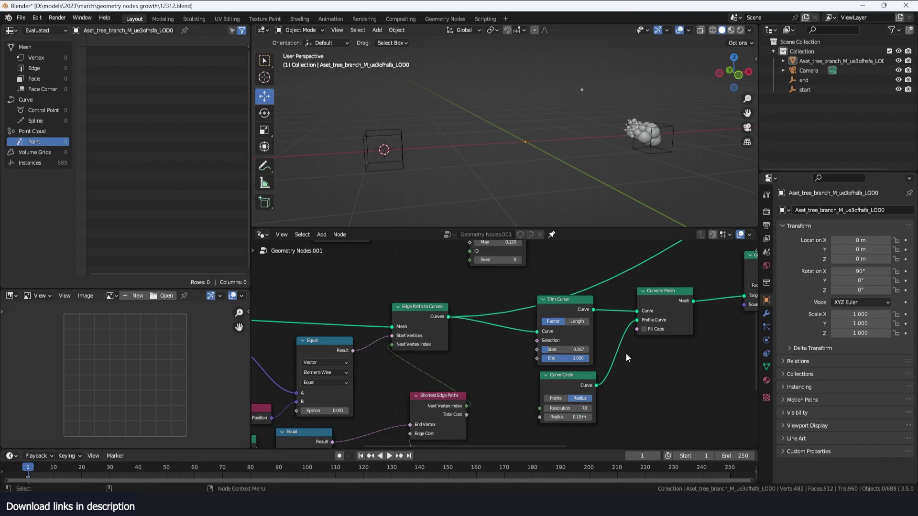
- Preview the Curve to Mesh result in the Group Output and fine-tune the Curve Circle radius
middle_click_drag(626, 358, 541, 389)
left_click(586, 337, "alt+shift")
middle_click_drag(497, 428, 552, 360)
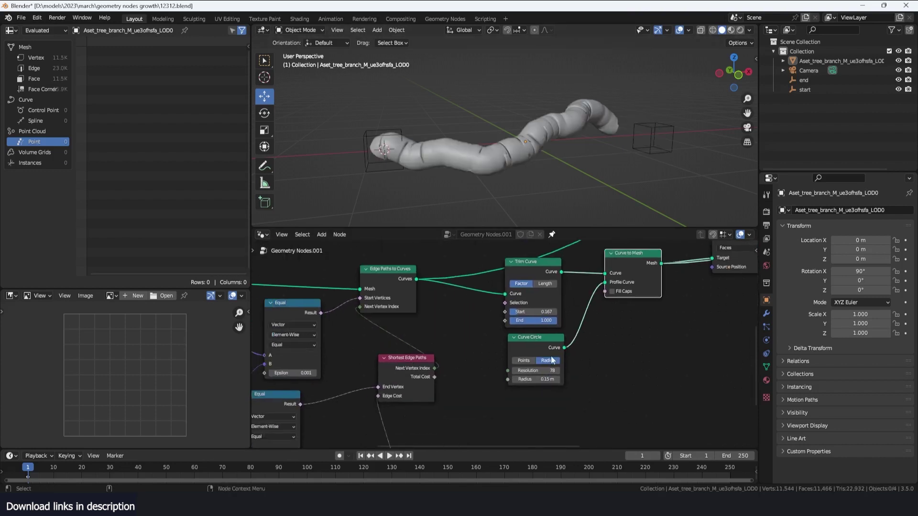
mouse_move(538, 379)
left_mouse_down()
mouse_move(578, 379)
mouse_move(528, 379)
mouse_move(538, 380)
left_mouse_up()
- Switch the Group Output back to the Scale Instances result
scroll(603, 349, "down", 4)
middle_click_drag(613, 342, 553, 363)
scroll(553, 362, "down", 3)
middle_click_drag(693, 262, 649, 255)
left_click(597, 279, "alt+shift")
scroll(564, 336, "up", 1)
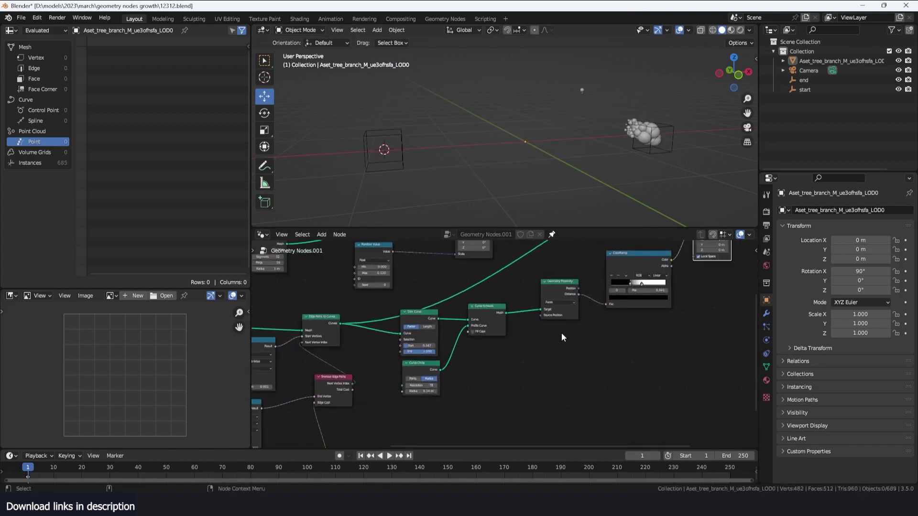
- Increase the Curve Circle radius to 0.25 m and the Trim Curve start factor to about 0.67
middle_click_drag(564, 336, 572, 330)
scroll(627, 42, "up", 2)
middle_click_drag(620, 48, 601, 64)
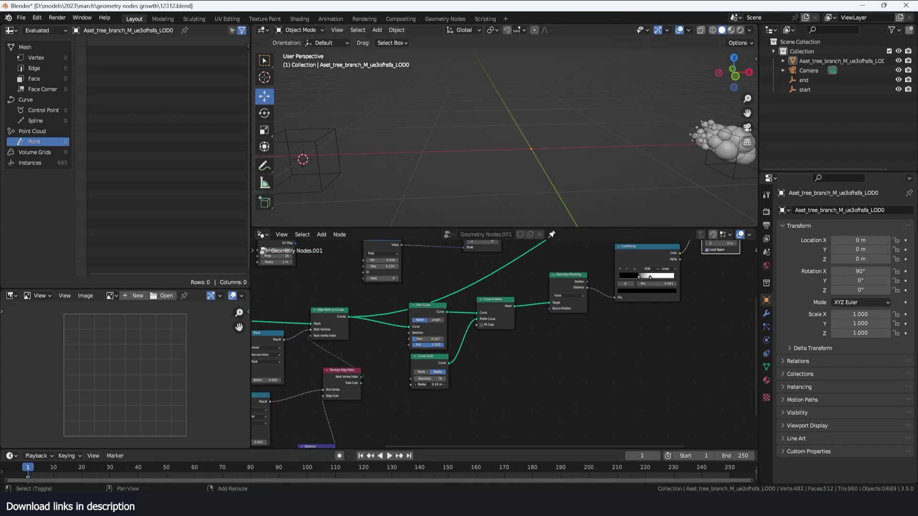
middle_click_drag(530, 340, 475, 396)
middle_click_drag(490, 300, 525, 292)
middle_click_drag(505, 342, 608, 315)
left_click_drag(500, 361, 554, 361)
- Reduce the UV Sphere radius to 0.3 m
scroll(453, 324, "up", 2)
scroll(452, 323, "up", 3)
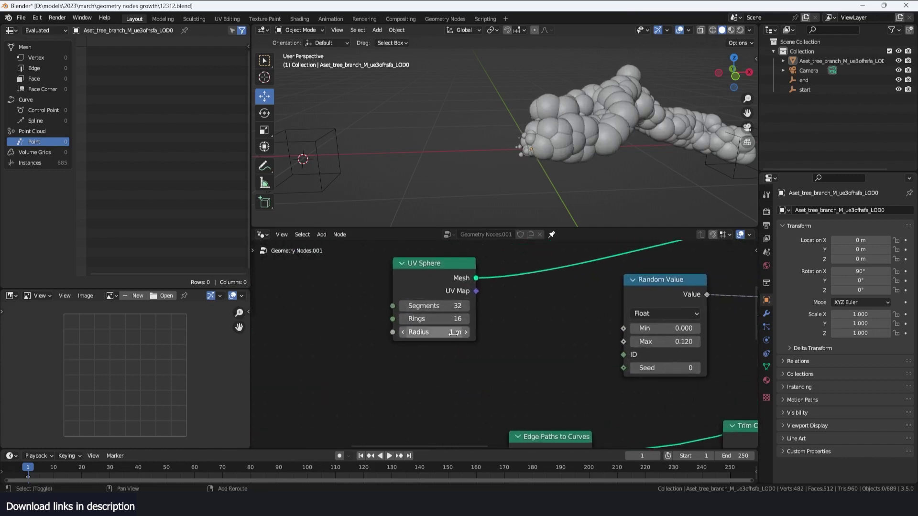
left_click_drag(434, 331, 407, 332)
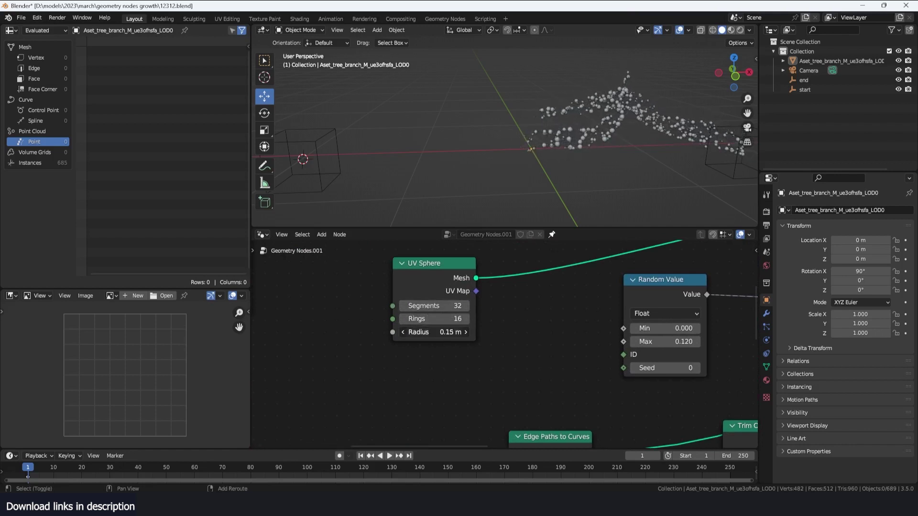
scroll(507, 143, "down", 6)
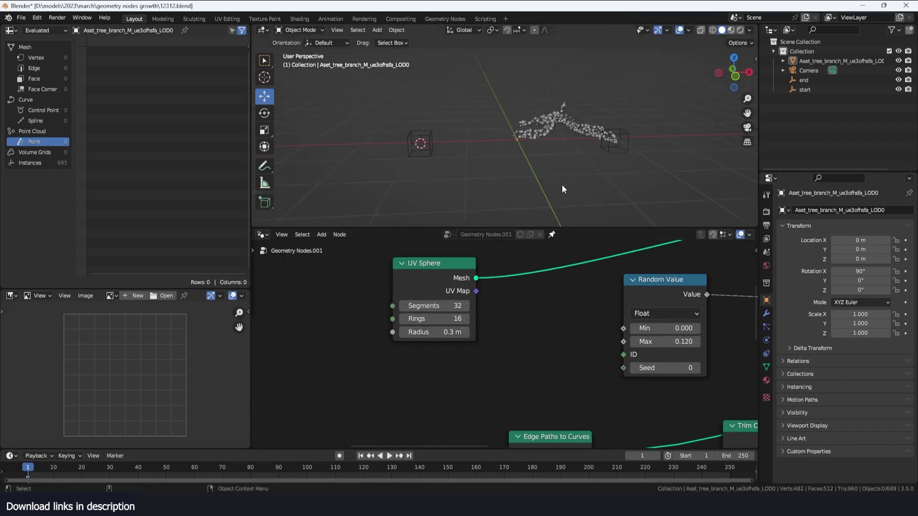
scroll(505, 343, "down", 4)
- Route Join Geometry to the Group Output, move it closer, and connect the Scale Instances output to it
scroll(573, 290, "down", 6)
middle_click_drag(643, 305, 459, 291)
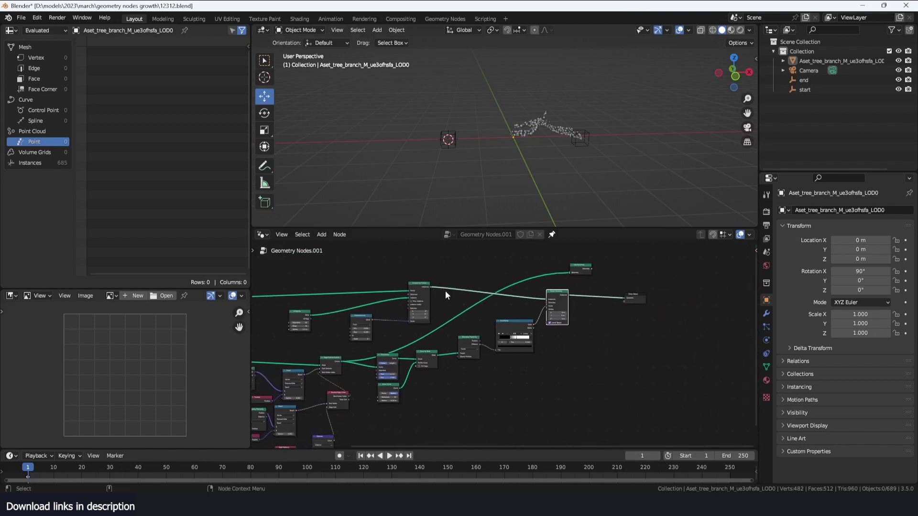
left_click(571, 270, "alt+shift")
scroll(572, 270, "up", 4)
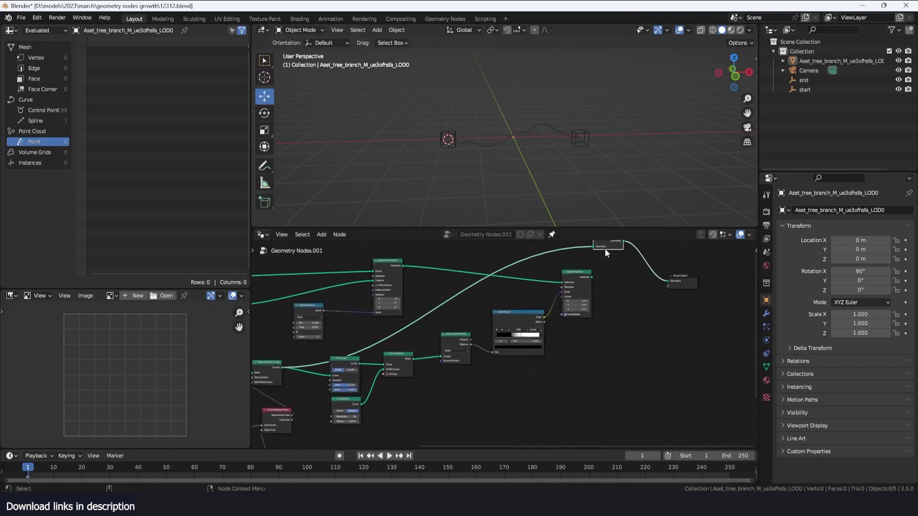
left_click_drag(604, 248, 652, 329)
left_click_drag(588, 277, 638, 325)
- Connect the Group Input geometry to Join Geometry to include the original branch mesh
key("Home")
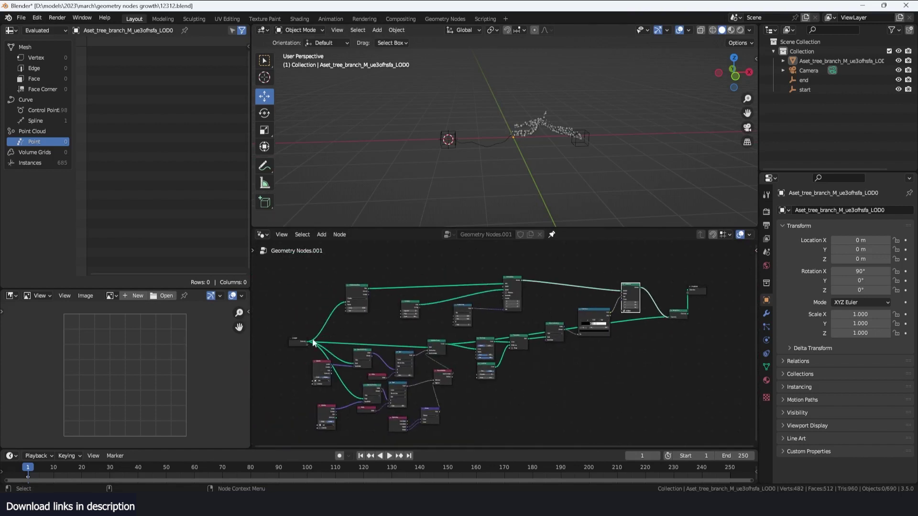
left_click_drag(311, 343, 668, 318)
scroll(575, 165, "up", 4)
mouse_move(574, 165)
middle_mouse_down()
mouse_move(552, 150)
mouse_move(515, 147)
mouse_move(568, 172)
middle_mouse_up()
- Increase the Trim Curve start factor slightly to extend the sphere growth further along the branch
middle_click_drag(512, 307, 561, 328)
scroll(561, 335, "up", 4)
middle_click_drag(578, 374, 583, 306)
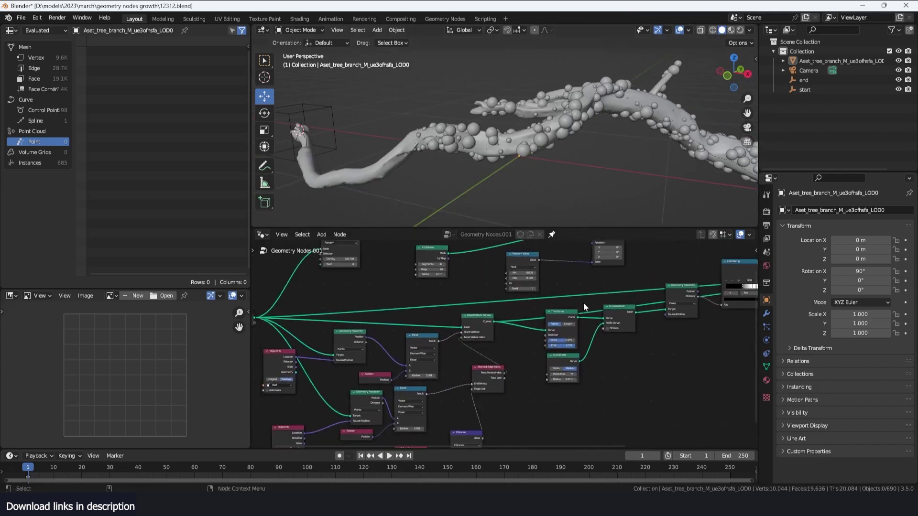
scroll(575, 329, "up", 6)
middle_click_drag(560, 347, 488, 360)
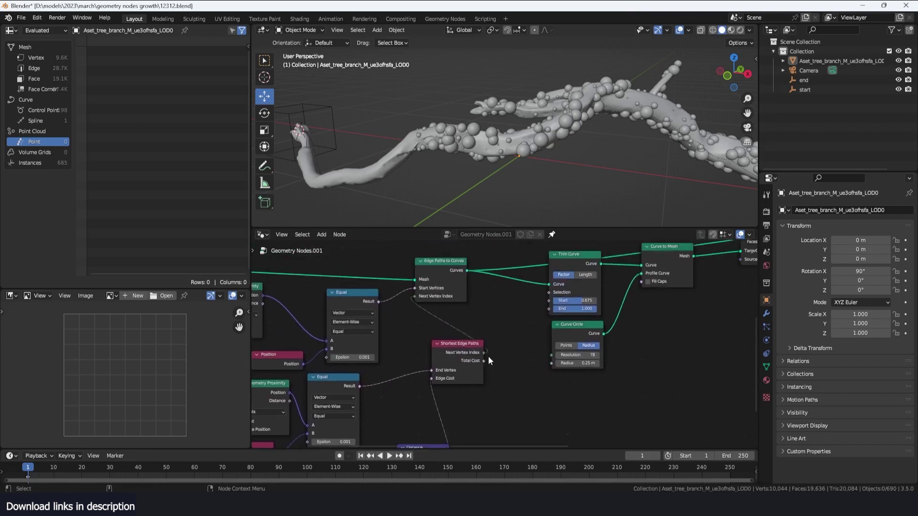
left_click_drag(567, 304, 586, 304)
scroll(579, 361, "down", 5)
middle_click_drag(573, 342, 582, 290)
middle_click_drag(496, 366, 523, 357)
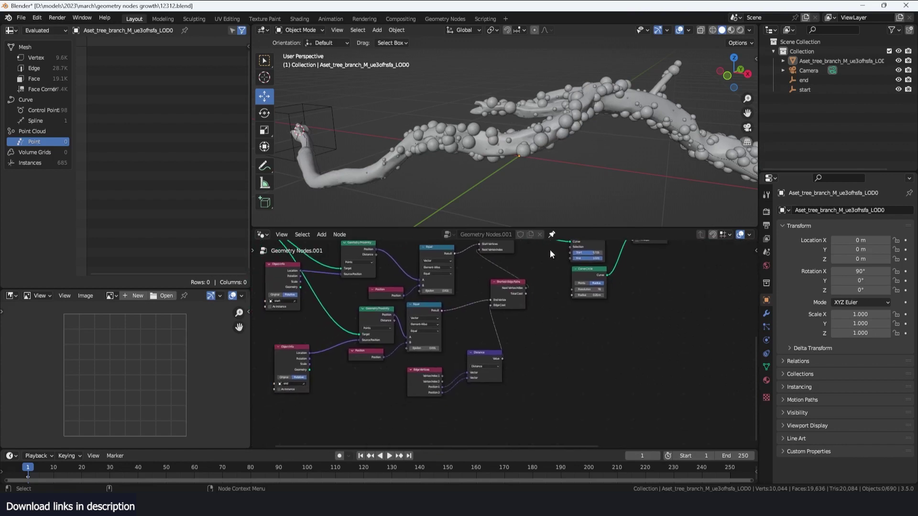
- Add a cube to the scene near the branch and scale it down to about 0.374
middle_click_drag(602, 202, 575, 187, "shift")
key("shift+a")
mouse_move(590, 150)
left_click(644, 162)
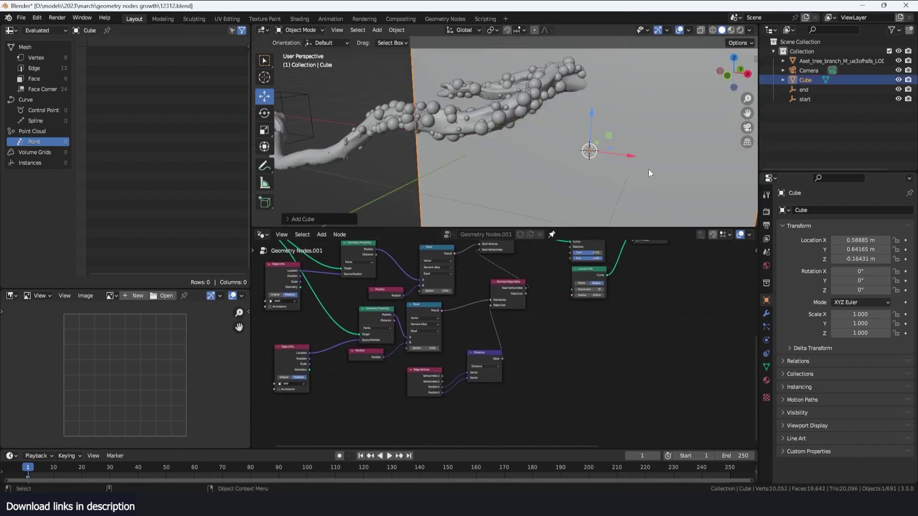
key("s")
left_click(630, 147)
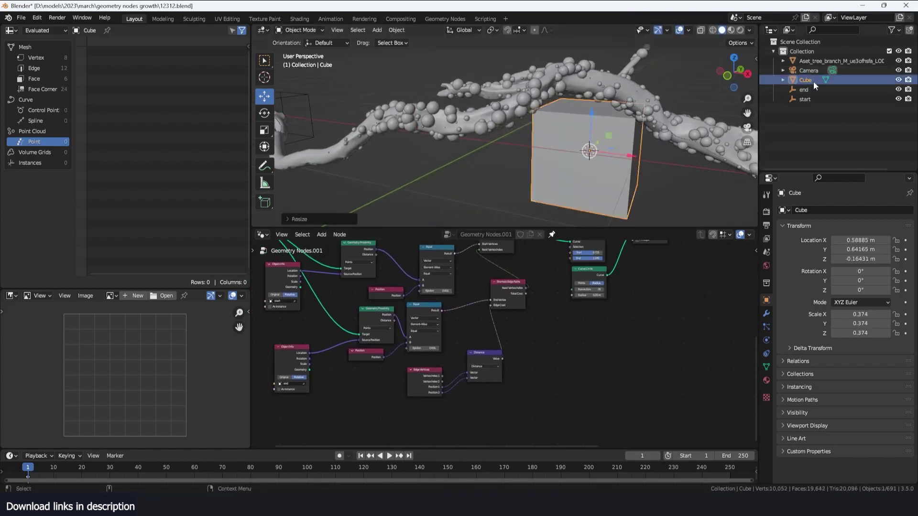
- Bring the cube into the node tree as an Object Info node and place it beside the UV Sphere node
left_click_drag(812, 82, 530, 359)
middle_click_drag(579, 349, 586, 340)
scroll(586, 341, "up", 2)
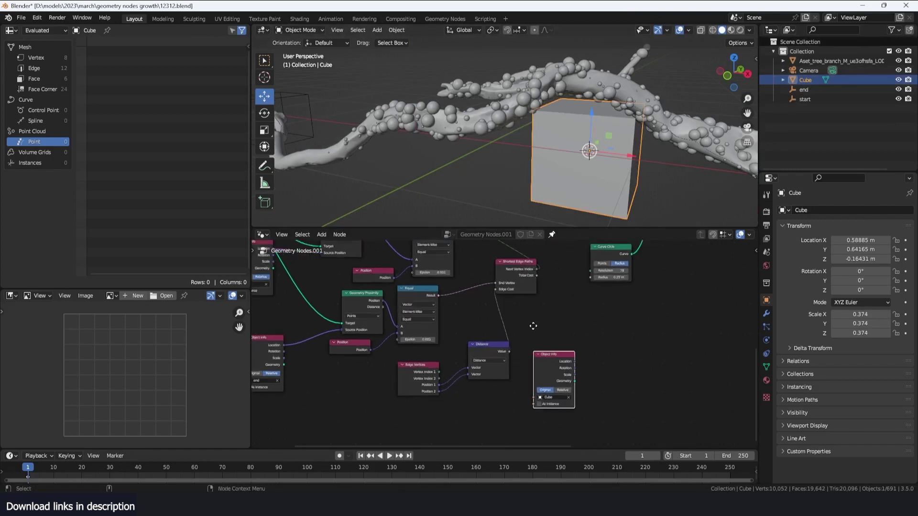
middle_click_drag(533, 326, 483, 384)
middle_click_drag(311, 351, 511, 344)
scroll(521, 338, "down", 3)
scroll(531, 336, "down", 1)
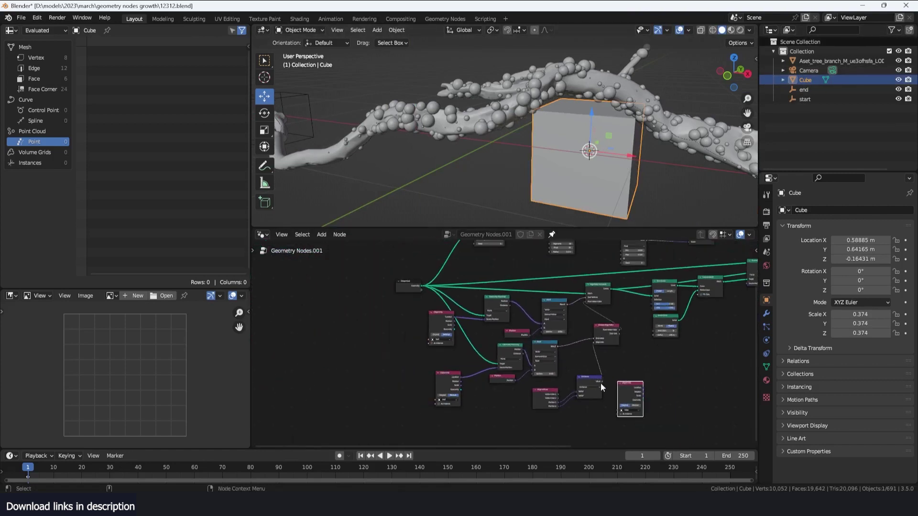
middle_click_drag(604, 385, 583, 406)
left_click_drag(606, 412, 495, 270)
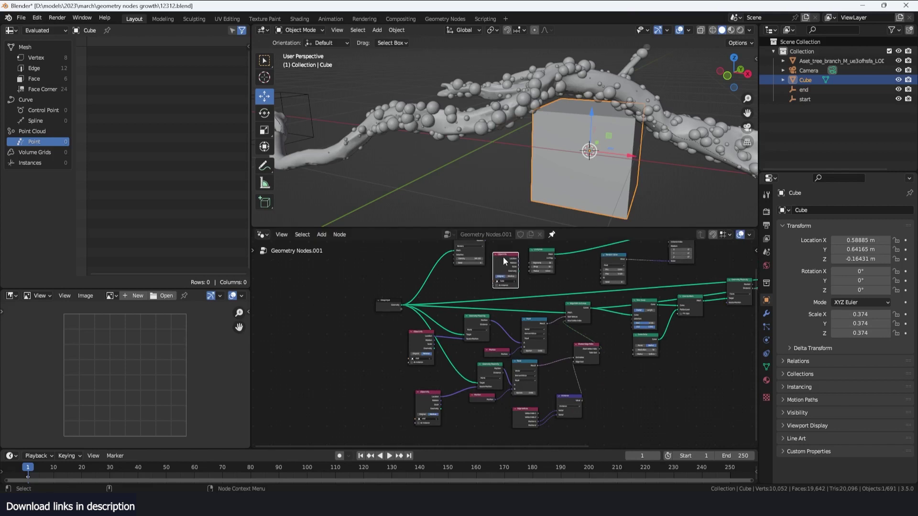
- Feed the cube's Object Info geometry into the Instance input of Instance on Points and move the UV Sphere node aside
middle_click_drag(494, 271, 474, 302)
scroll(512, 278, "up", 1)
middle_click_drag(513, 277, 496, 308)
scroll(496, 310, "up", 4)
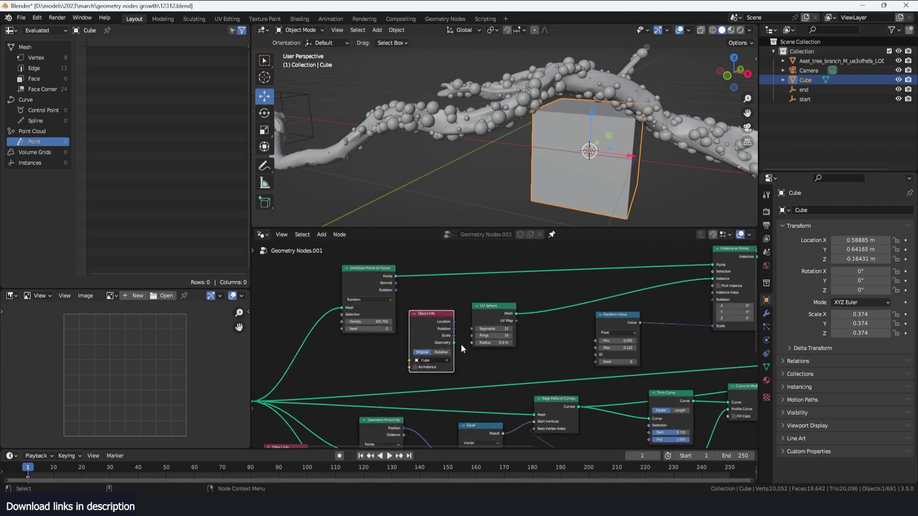
left_click_drag(715, 279, 713, 279)
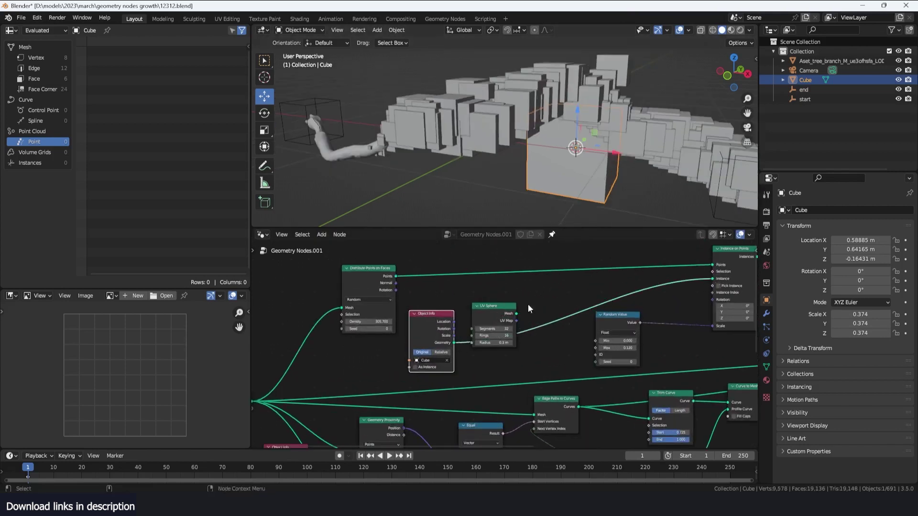
left_click_drag(494, 306, 521, 282)
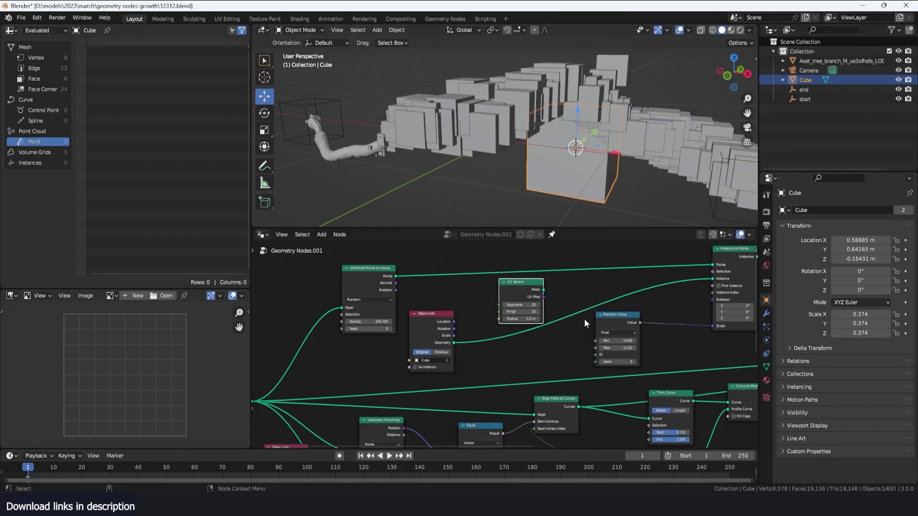
- Delete the cube's Object Info node and reconnect the UV Sphere mesh to the Instance input of Instance on Points
left_click(421, 326)
key("x")
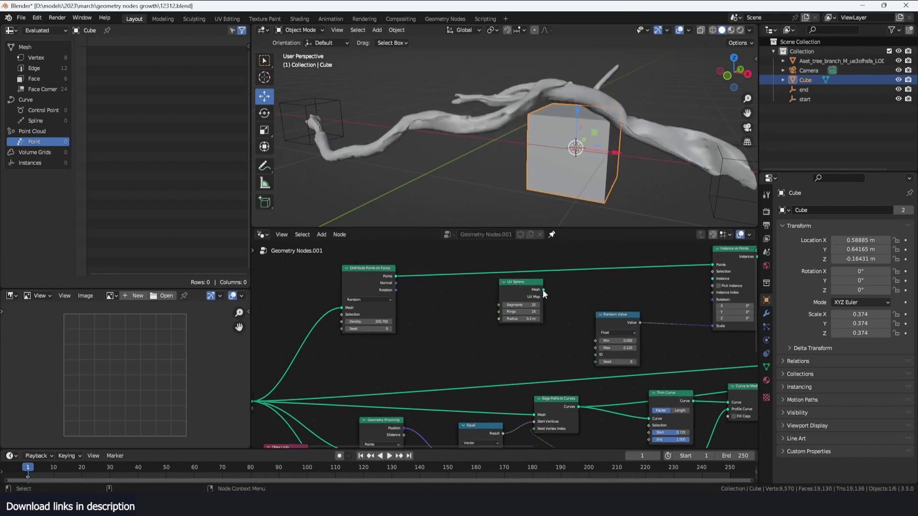
left_click_drag(544, 290, 711, 285)
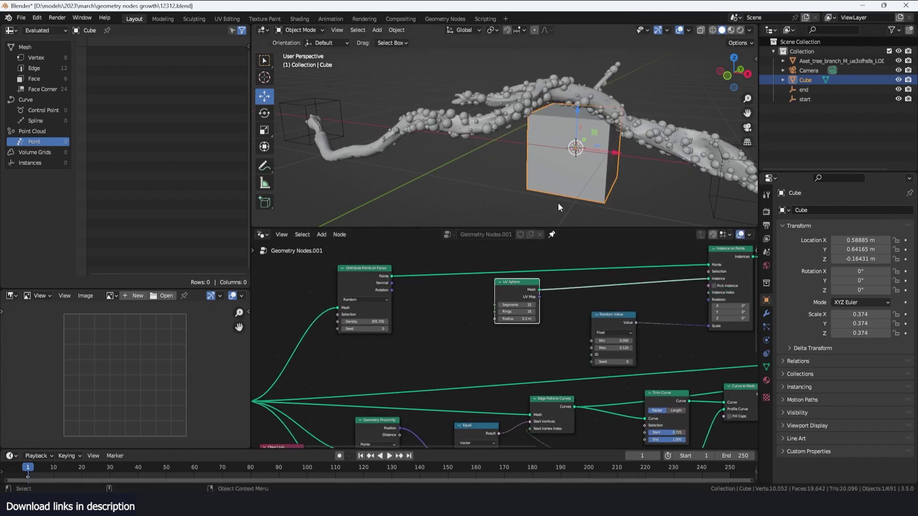